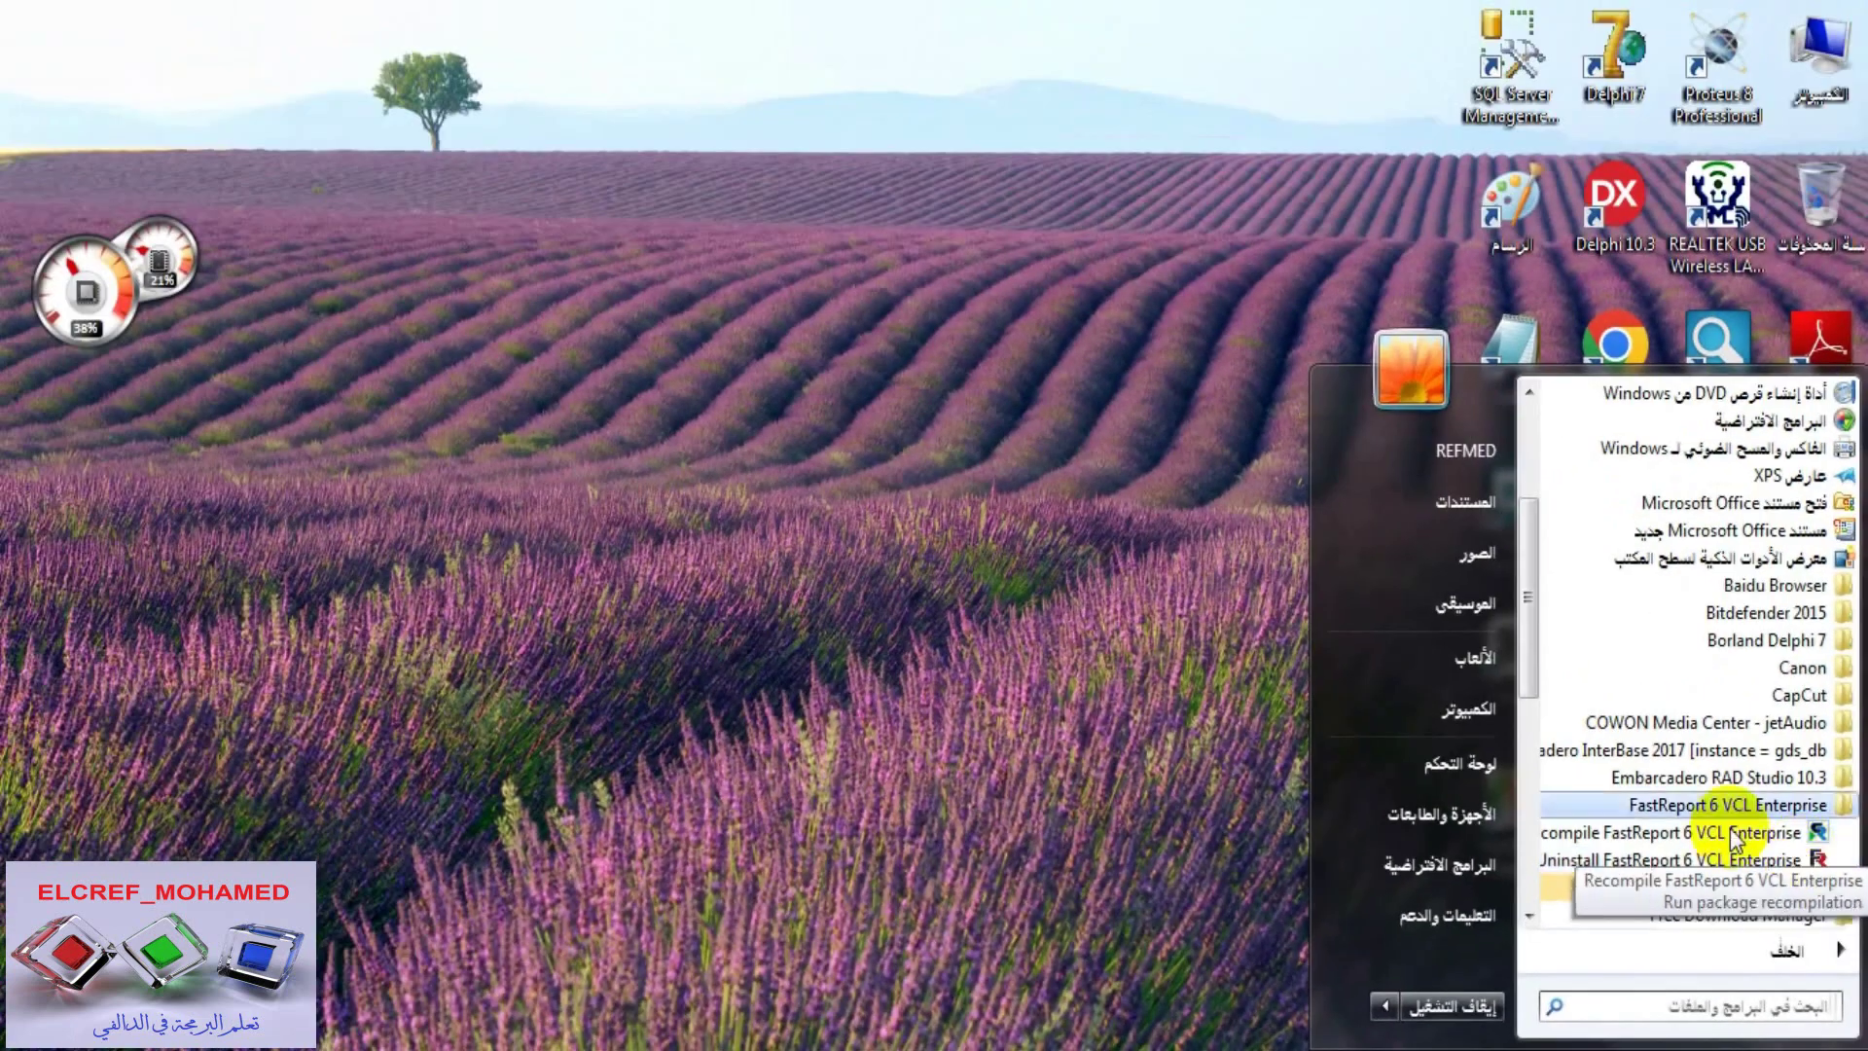
Launch Delphi 10.3 and create a new Windows VCL Application for Delphi
{"action": "left_click", "coordinate": [1011, 487]}
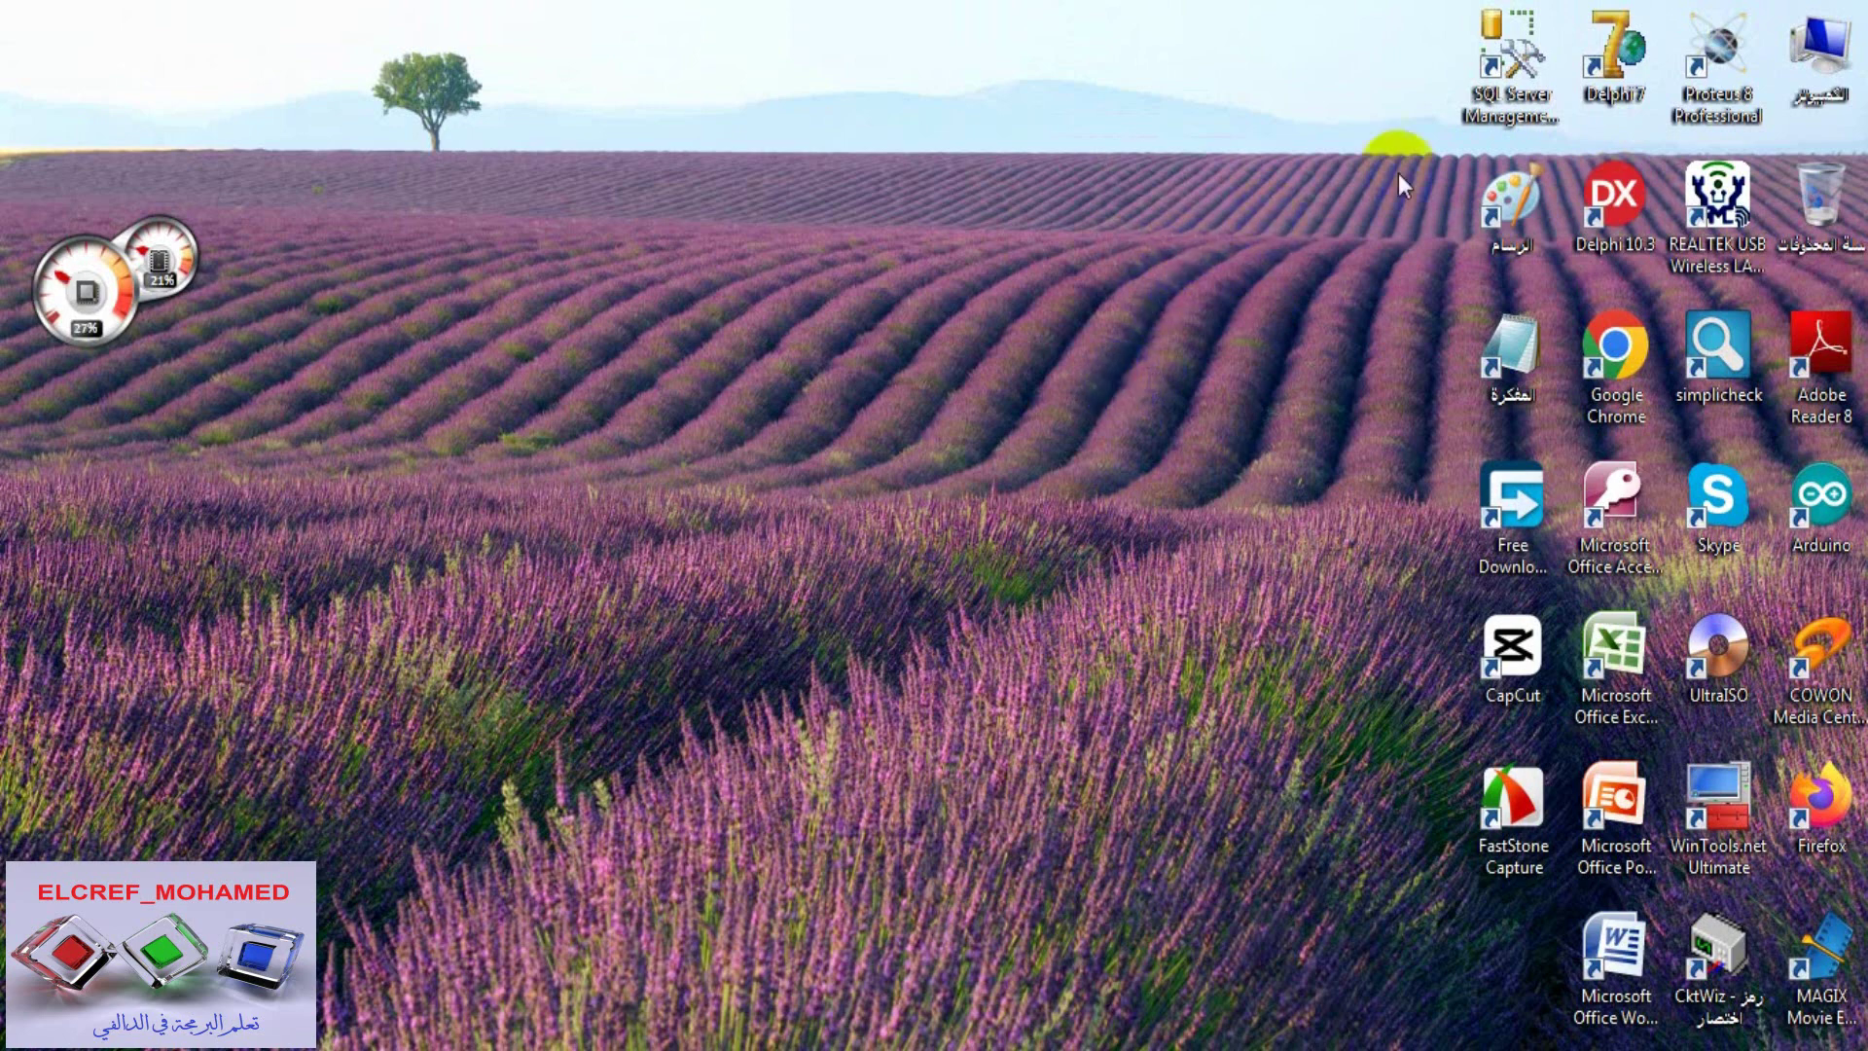
{"action": "double_click", "coordinate": [1615, 199]}
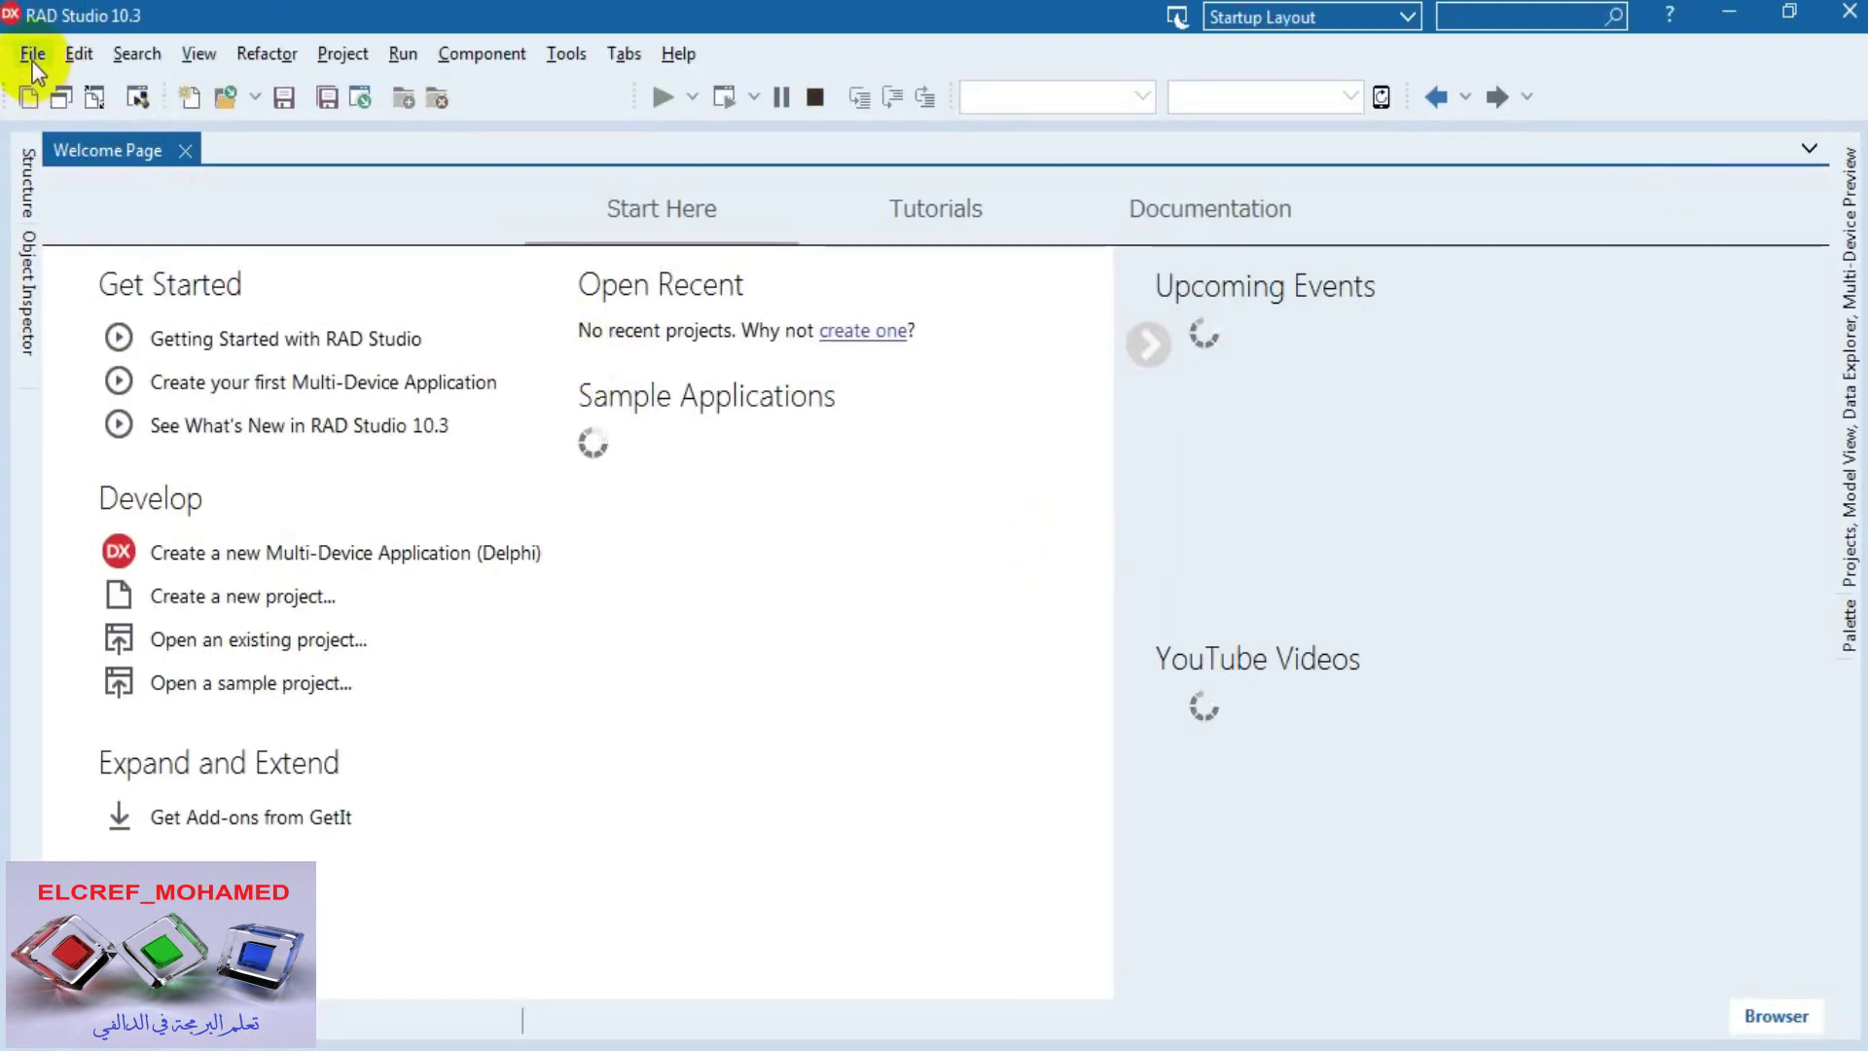
{"action": "left_click", "coordinate": [32, 56]}
{"action": "mouse_move", "coordinate": [70, 92]}
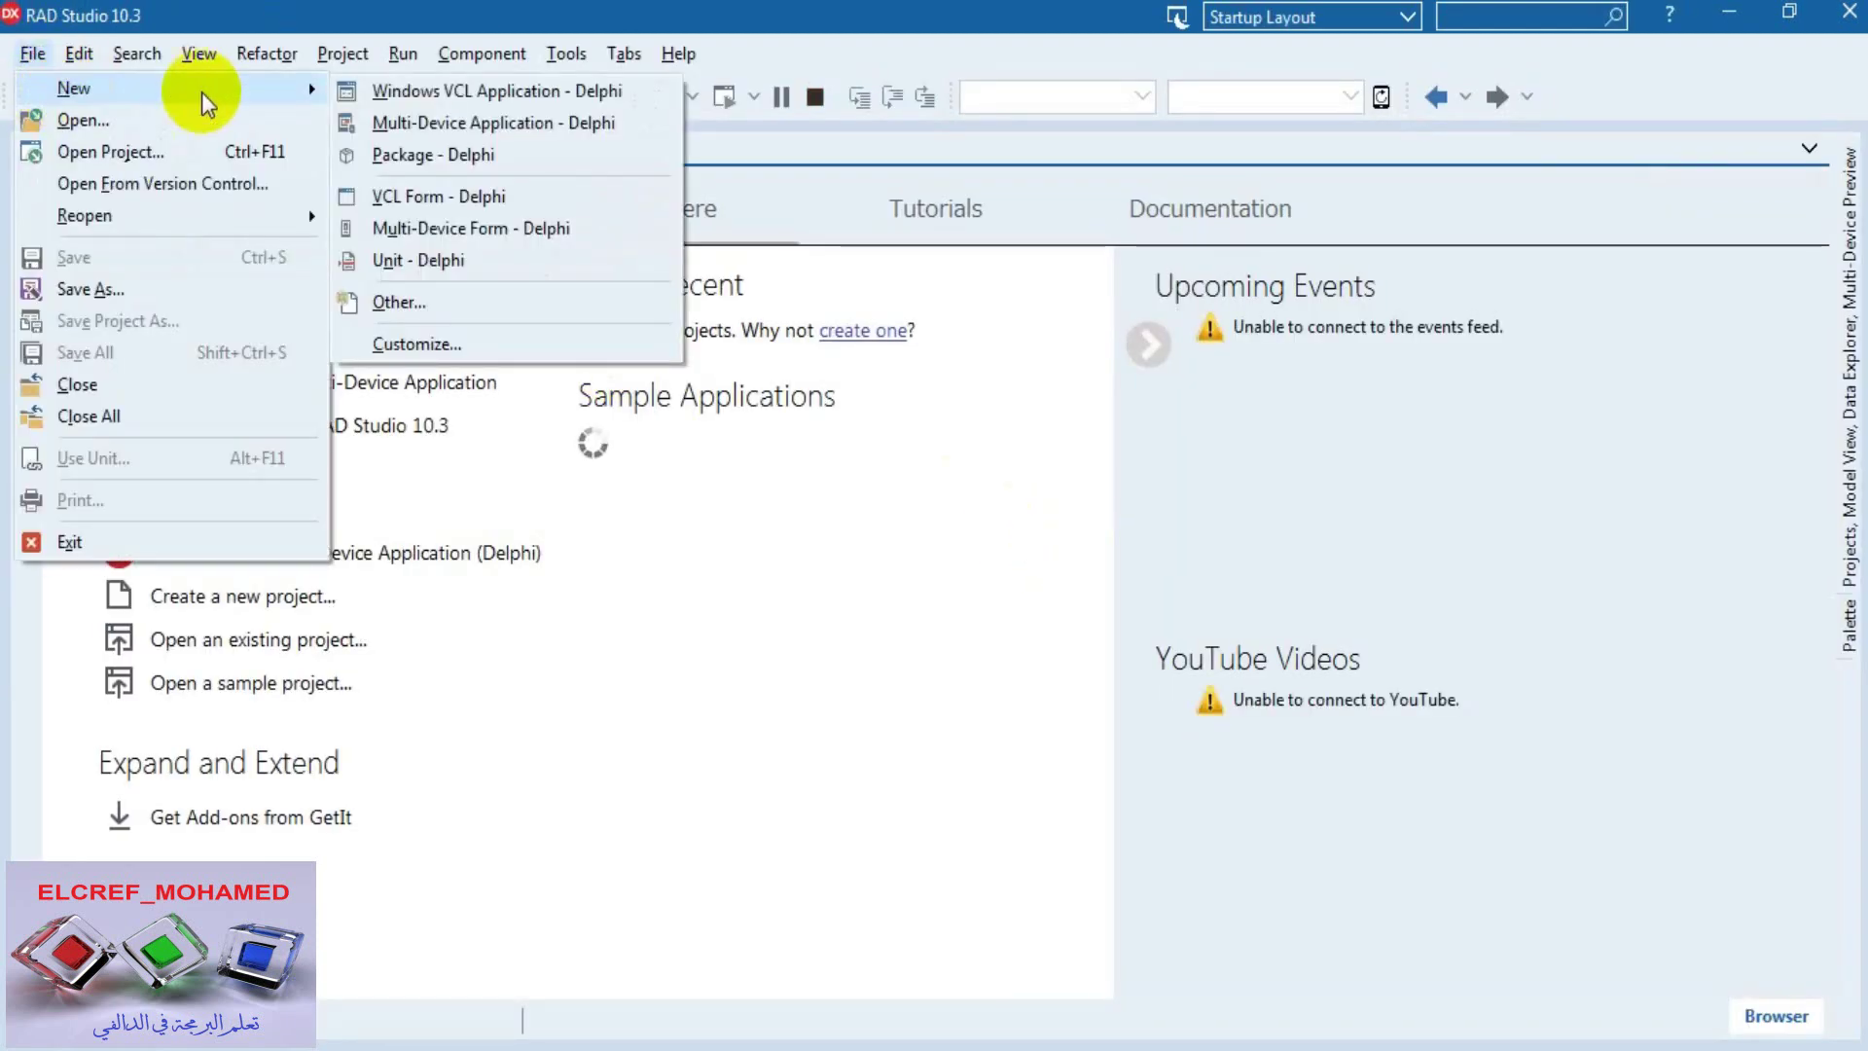
{"action": "left_click", "coordinate": [384, 92]}
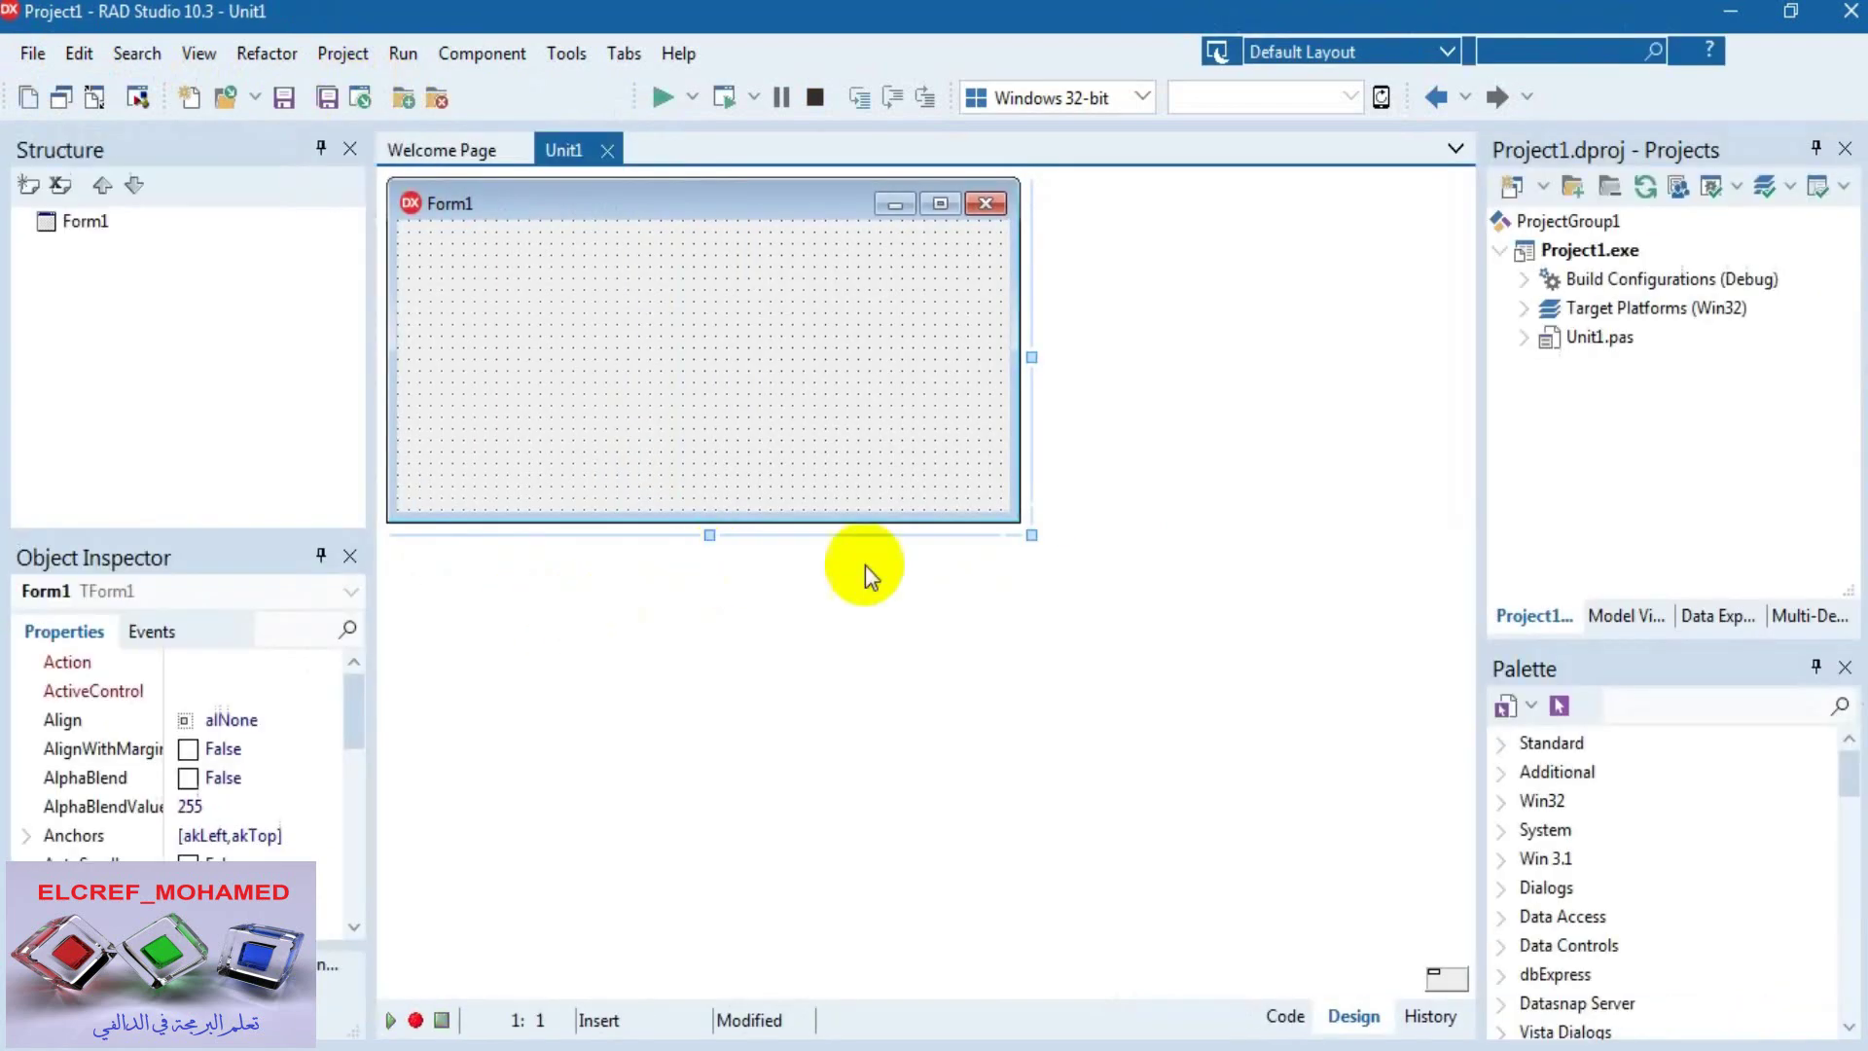
Enlarge Form1 to a client area of about 657 by 400 pixels and switch the IDE to the Dark theme
{"action": "left_click_drag", "start_coordinate": [1030, 533], "coordinate": [1320, 821]}
{"action": "left_click", "coordinate": [1217, 52]}
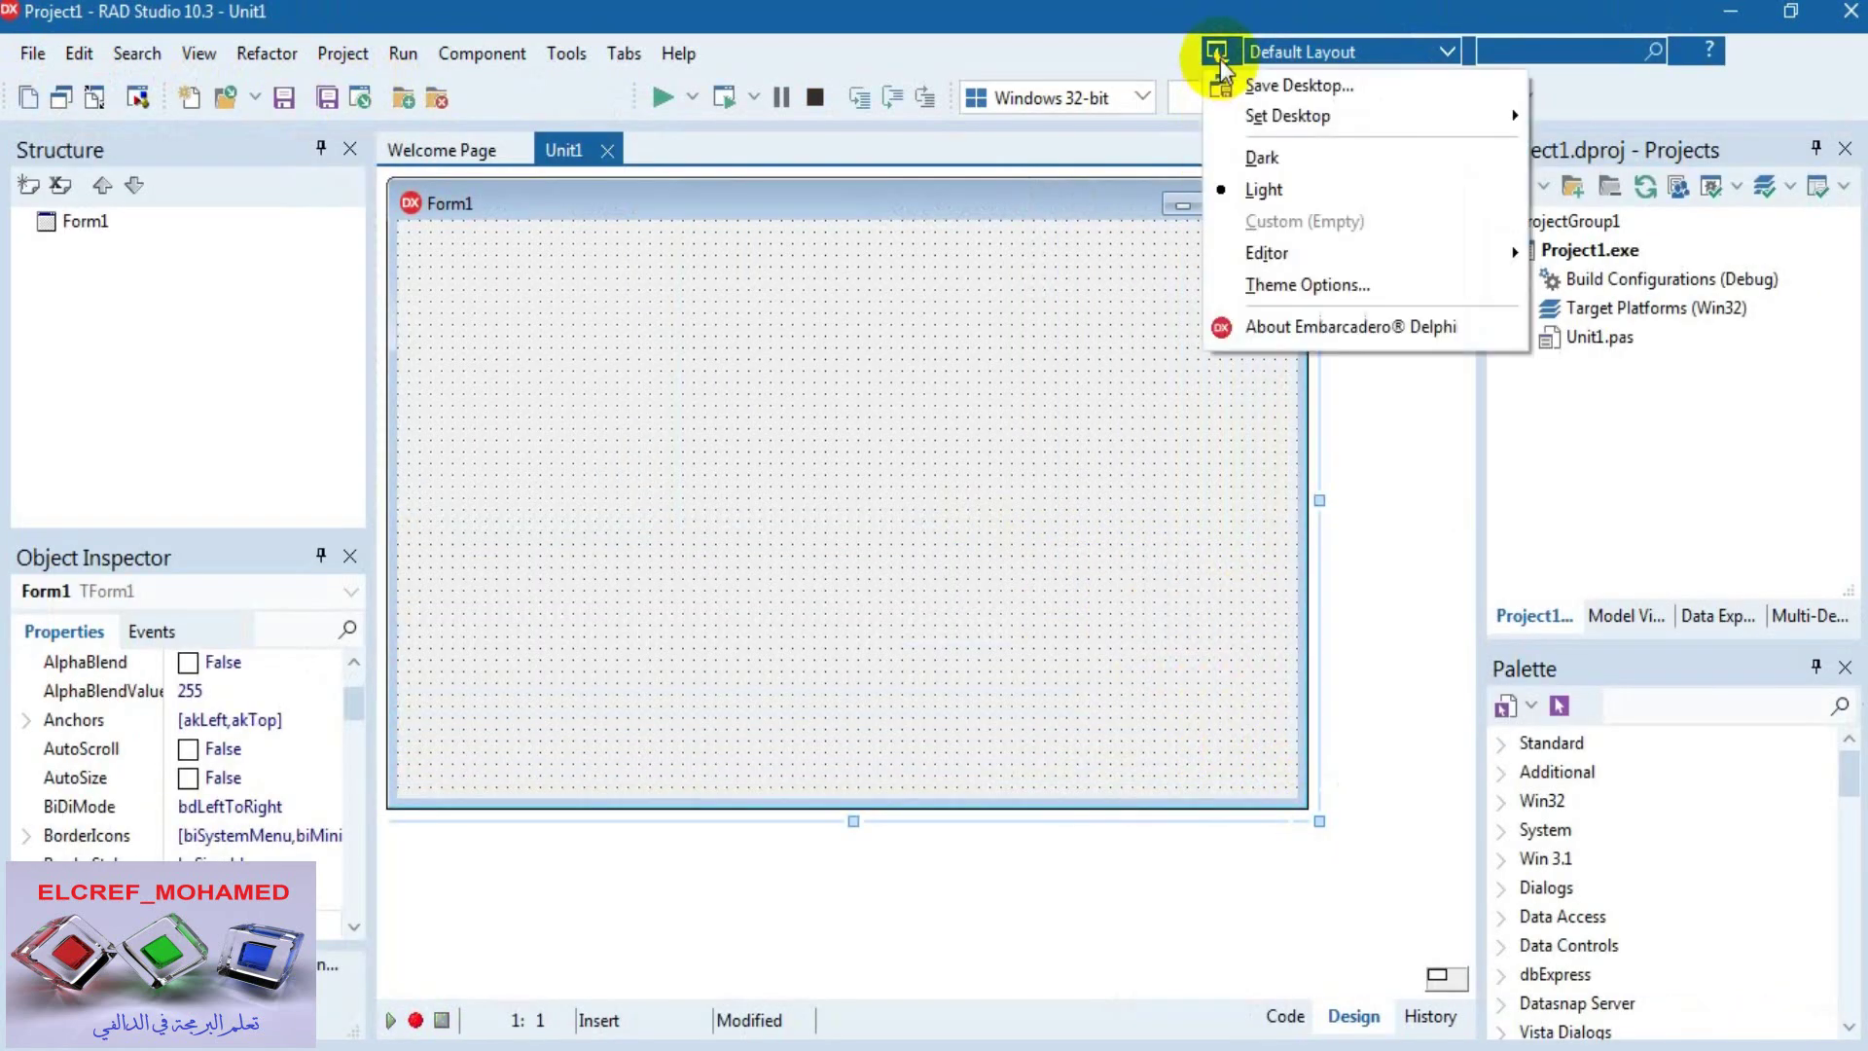
{"action": "left_click", "coordinate": [1279, 148]}
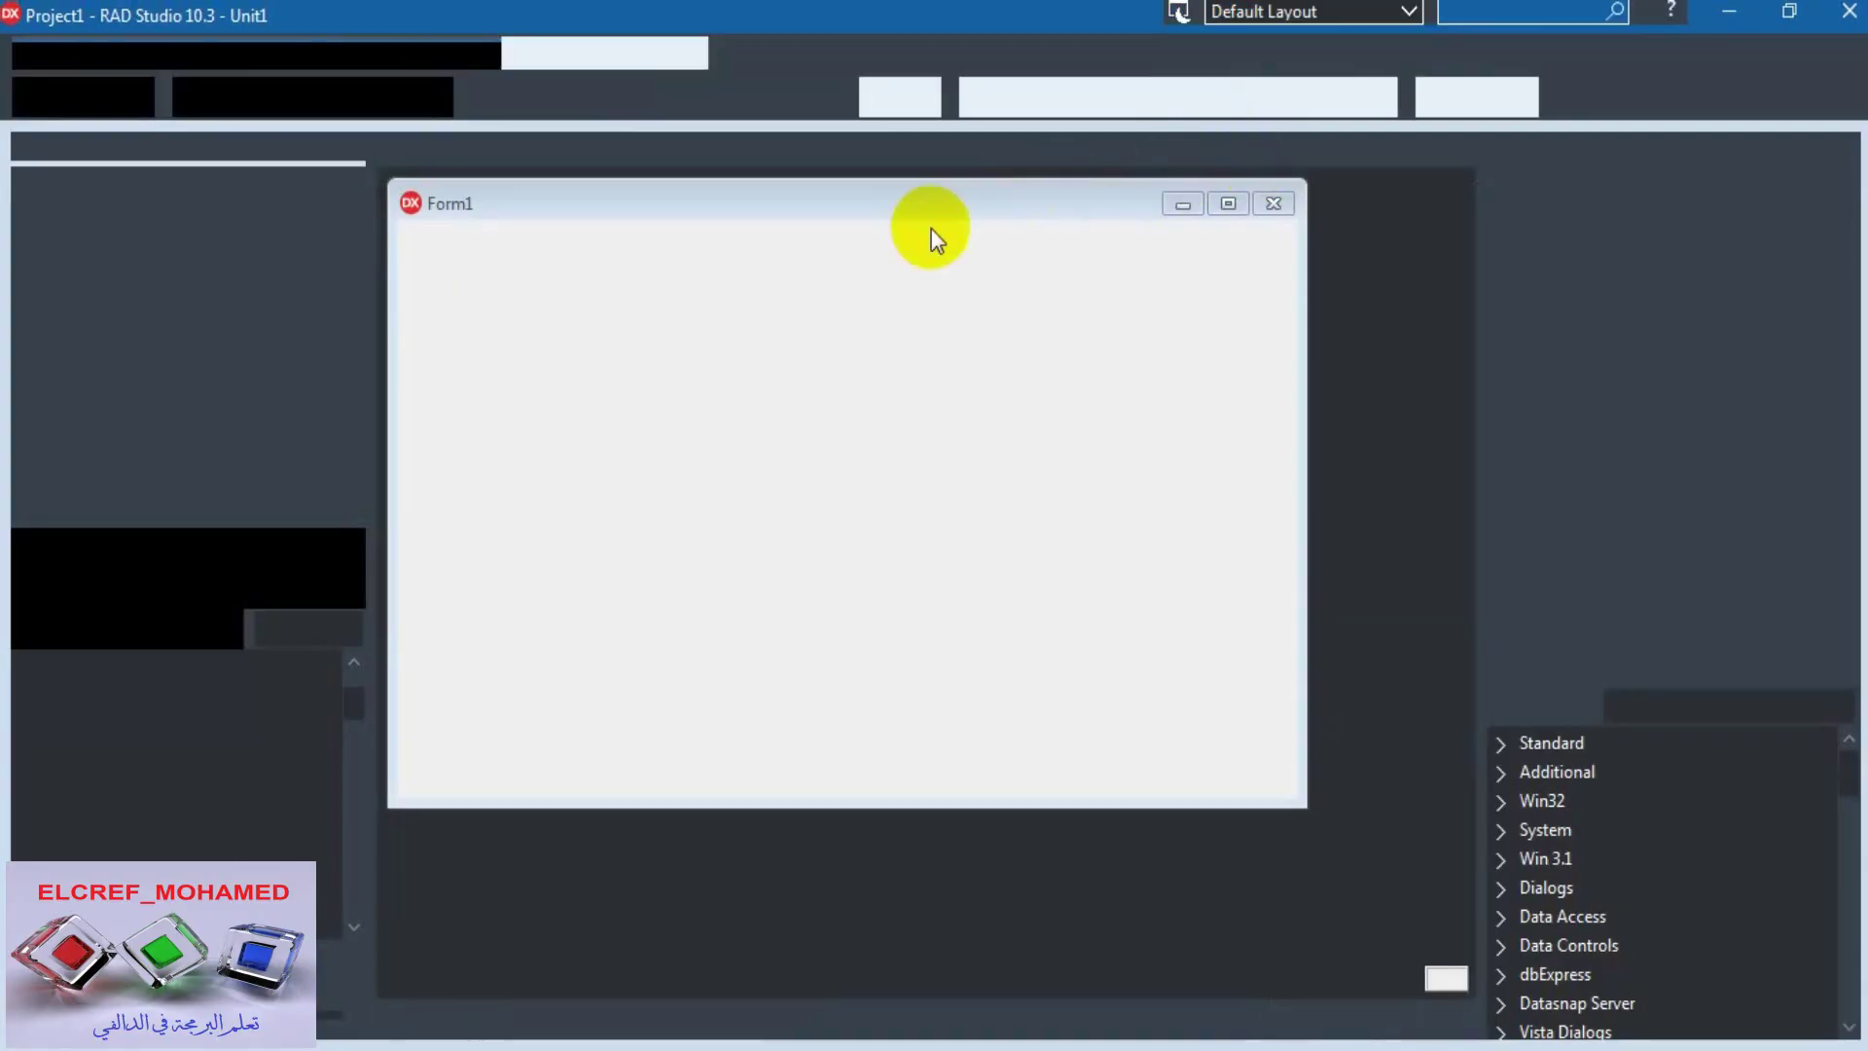
Make the component Palette and the Object Inspector taller
{"action": "left_click_drag", "start_coordinate": [1688, 640], "coordinate": [1403, 447]}
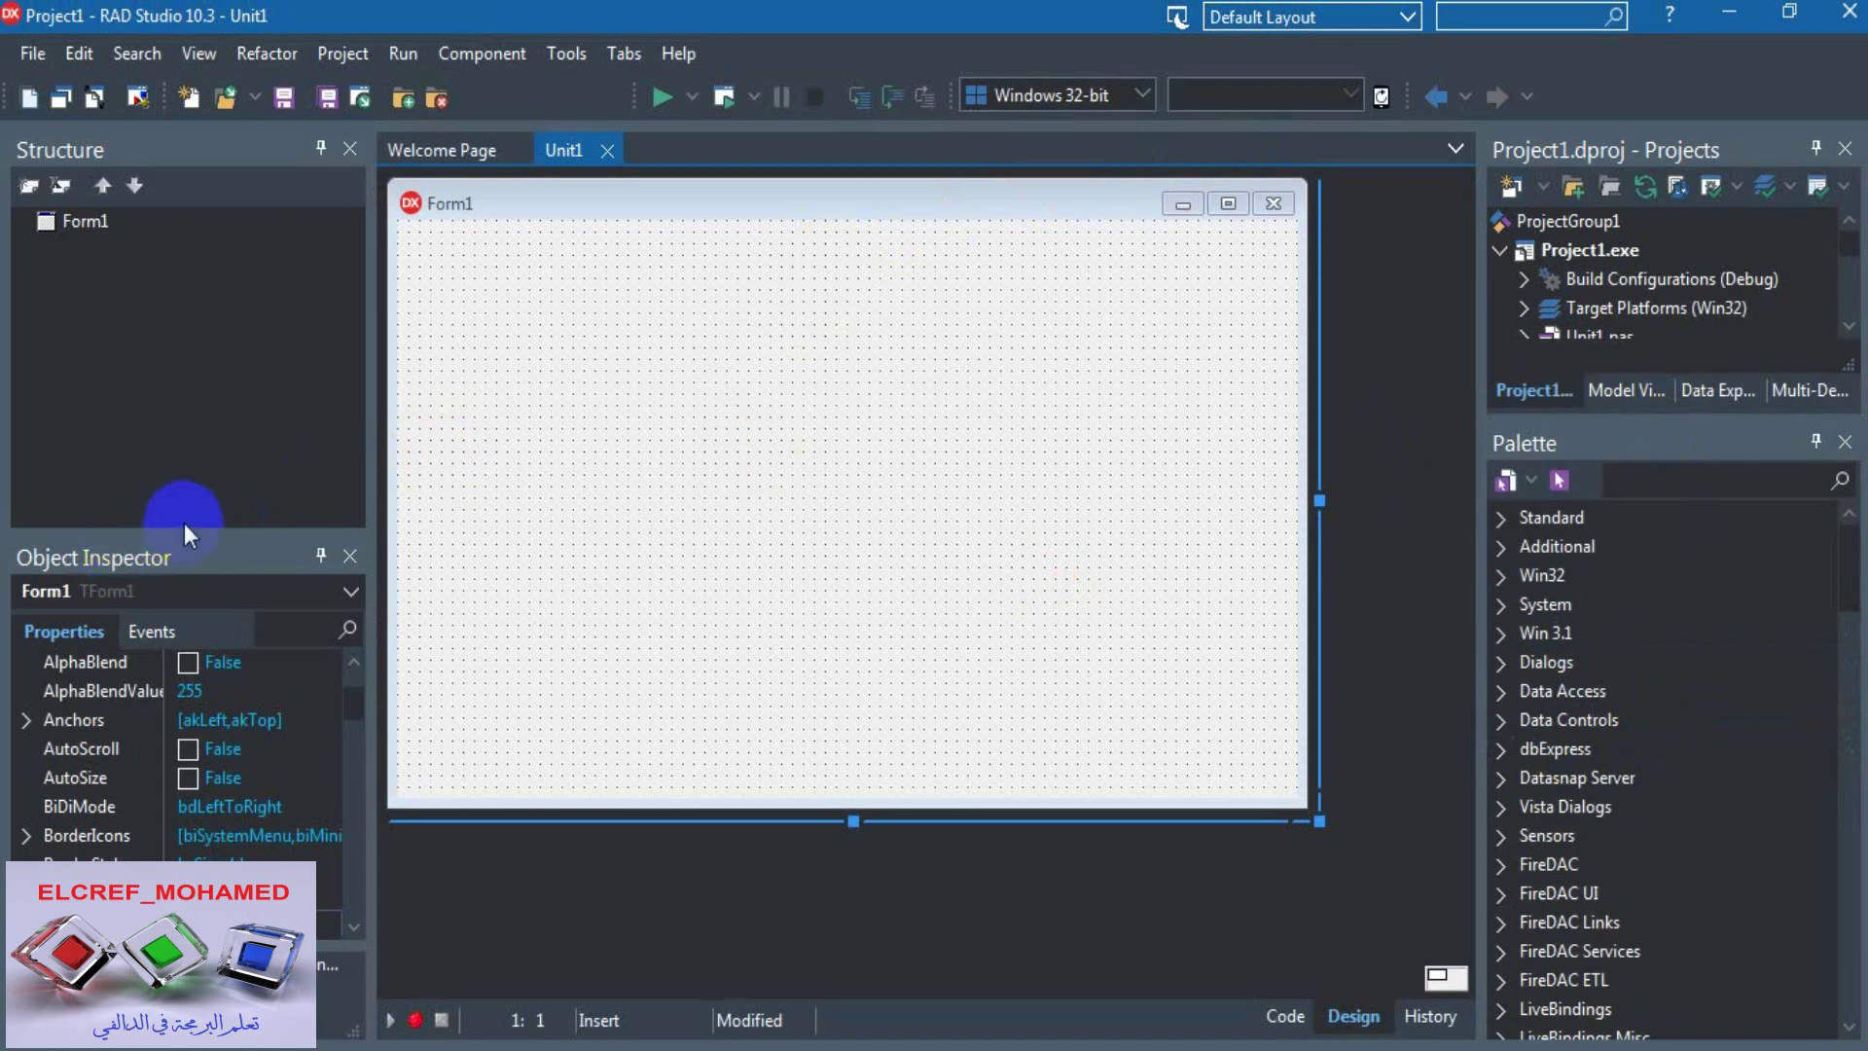
{"action": "left_click_drag", "start_coordinate": [183, 530], "coordinate": [205, 350]}
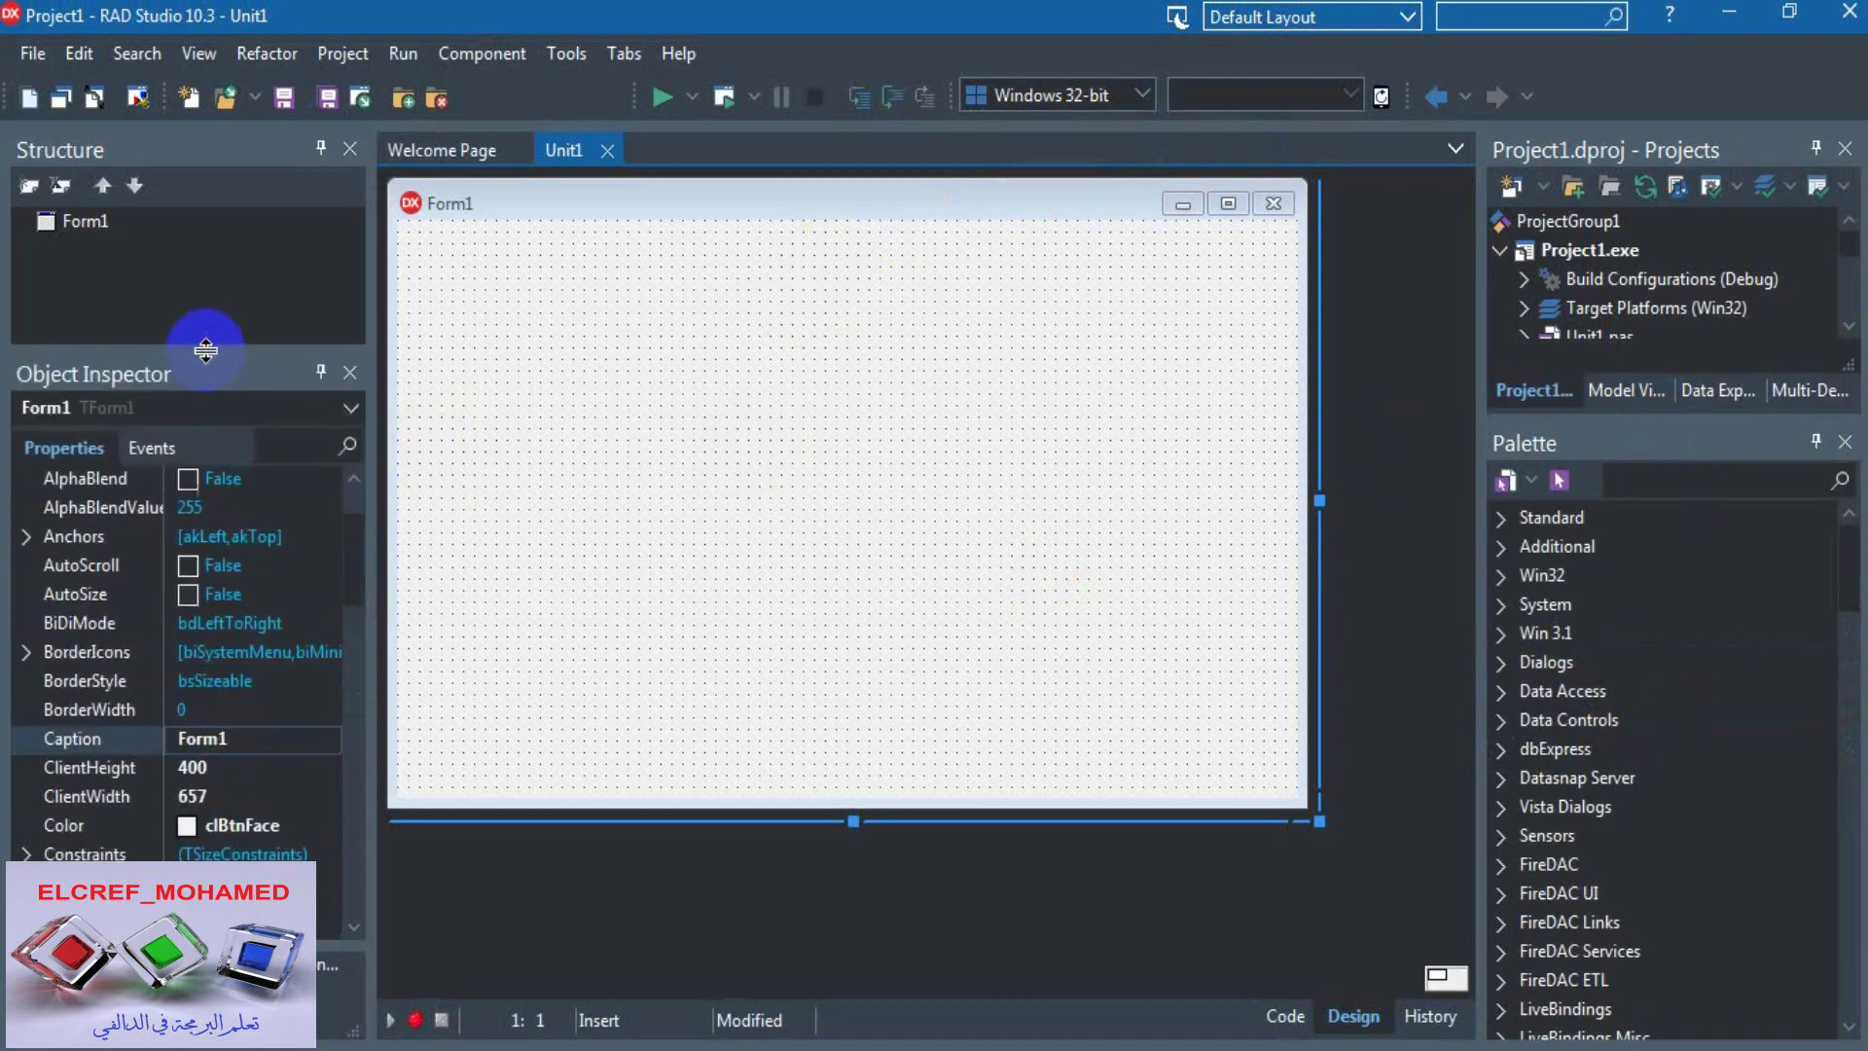
Find the FastReport components with the filter "frx" and place a TfrxReport component in the middle of Form1
{"action": "left_click", "coordinate": [1639, 481]}
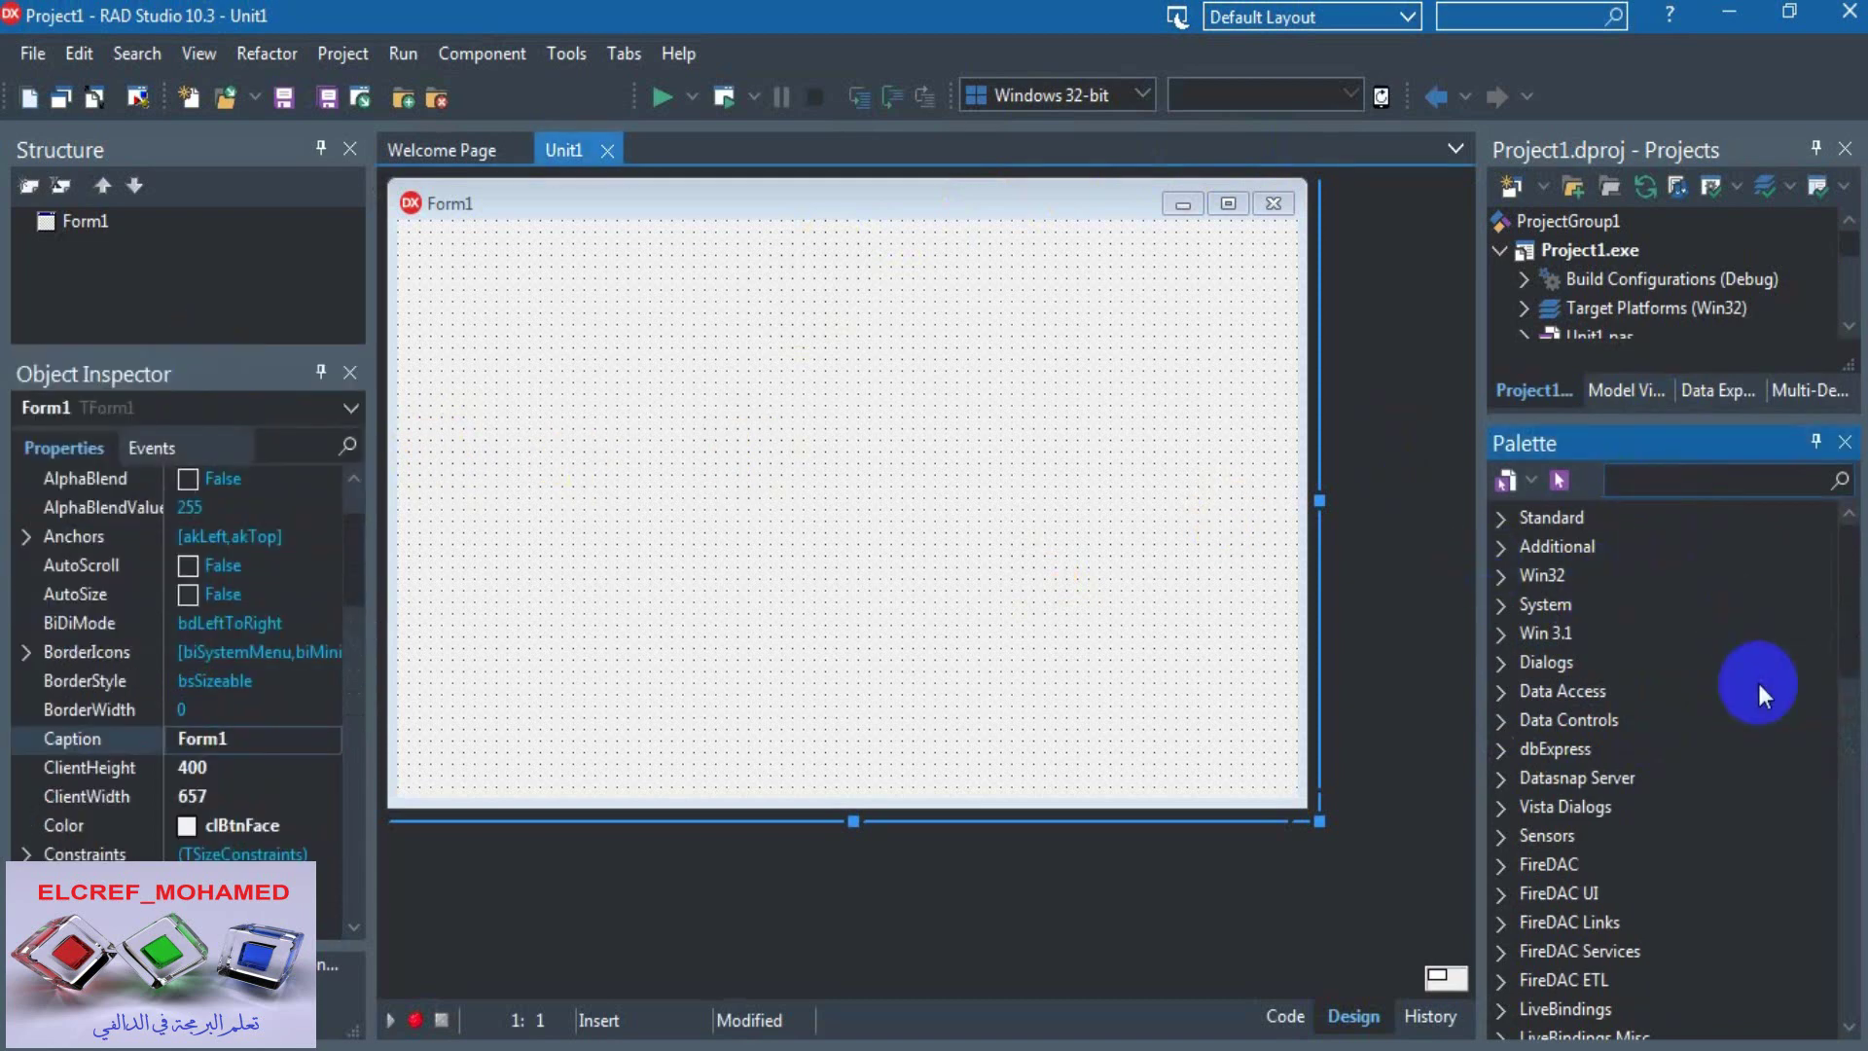
{"action": "type", "text": "frx"}
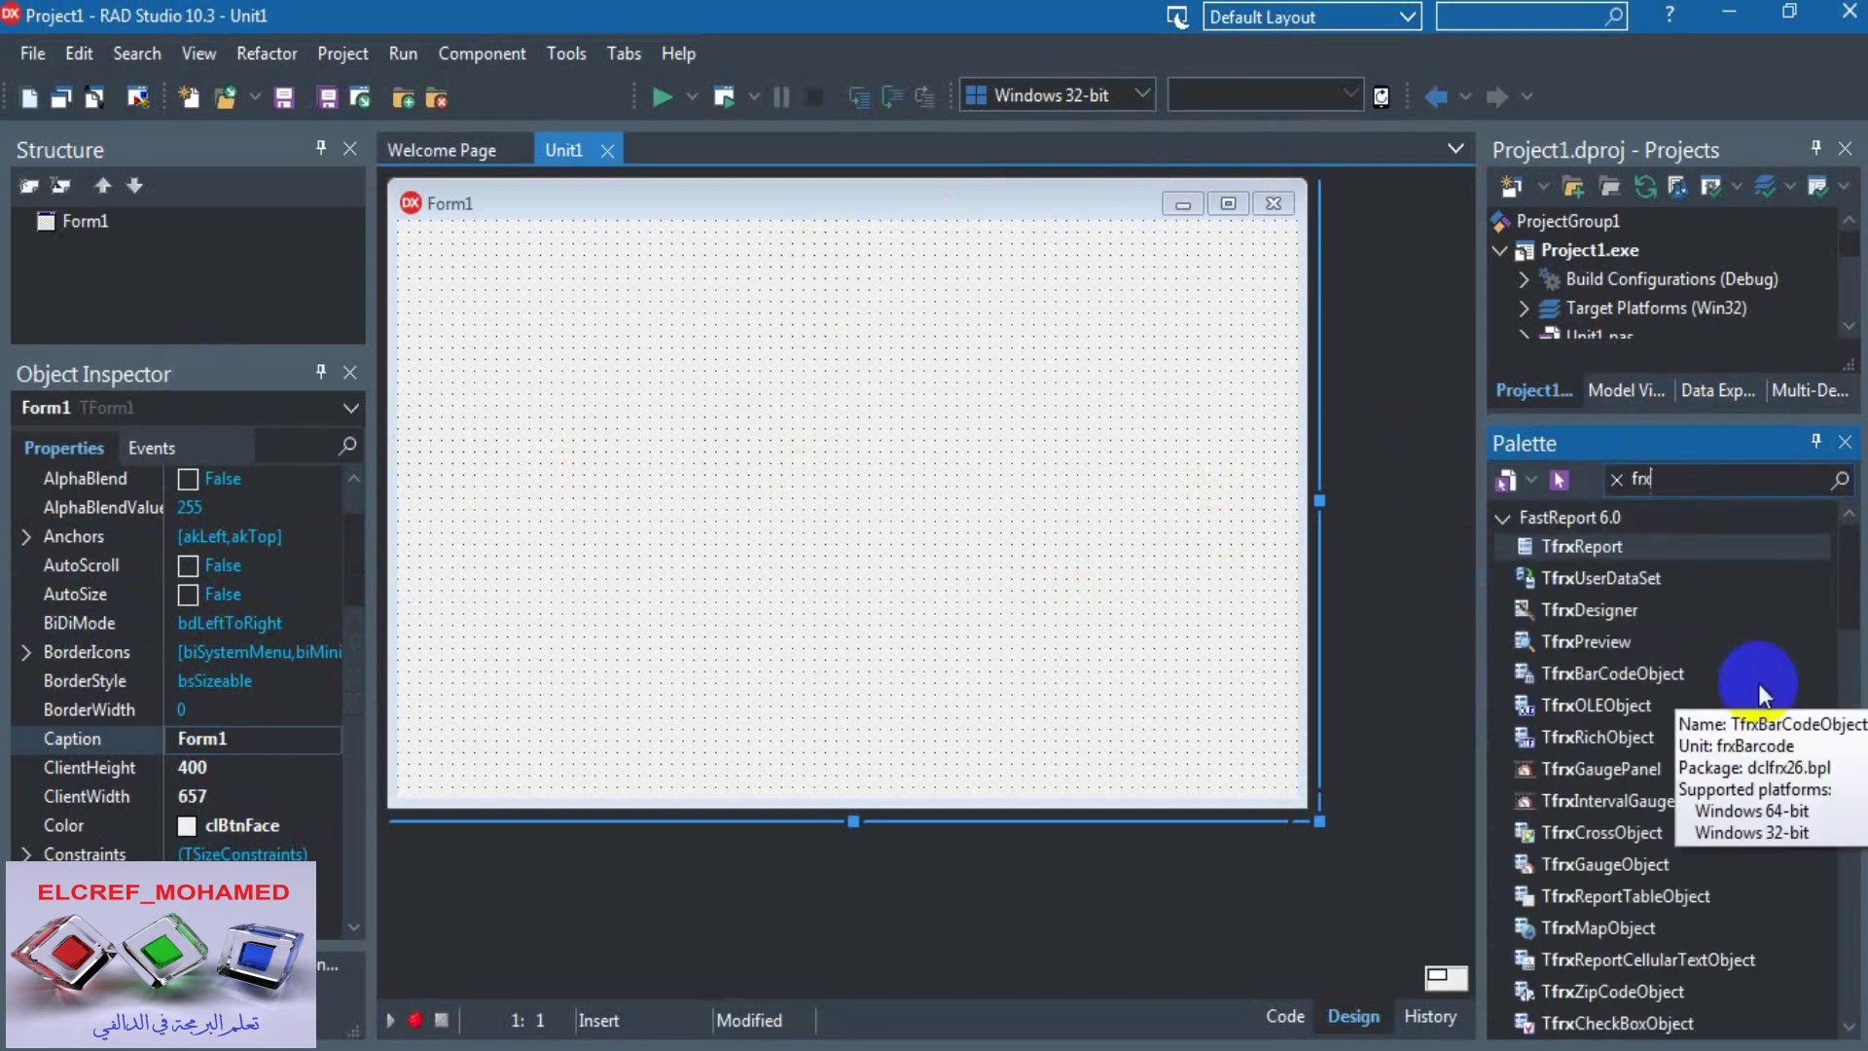
{"action": "left_click", "coordinate": [1596, 546]}
{"action": "left_click", "coordinate": [769, 435]}
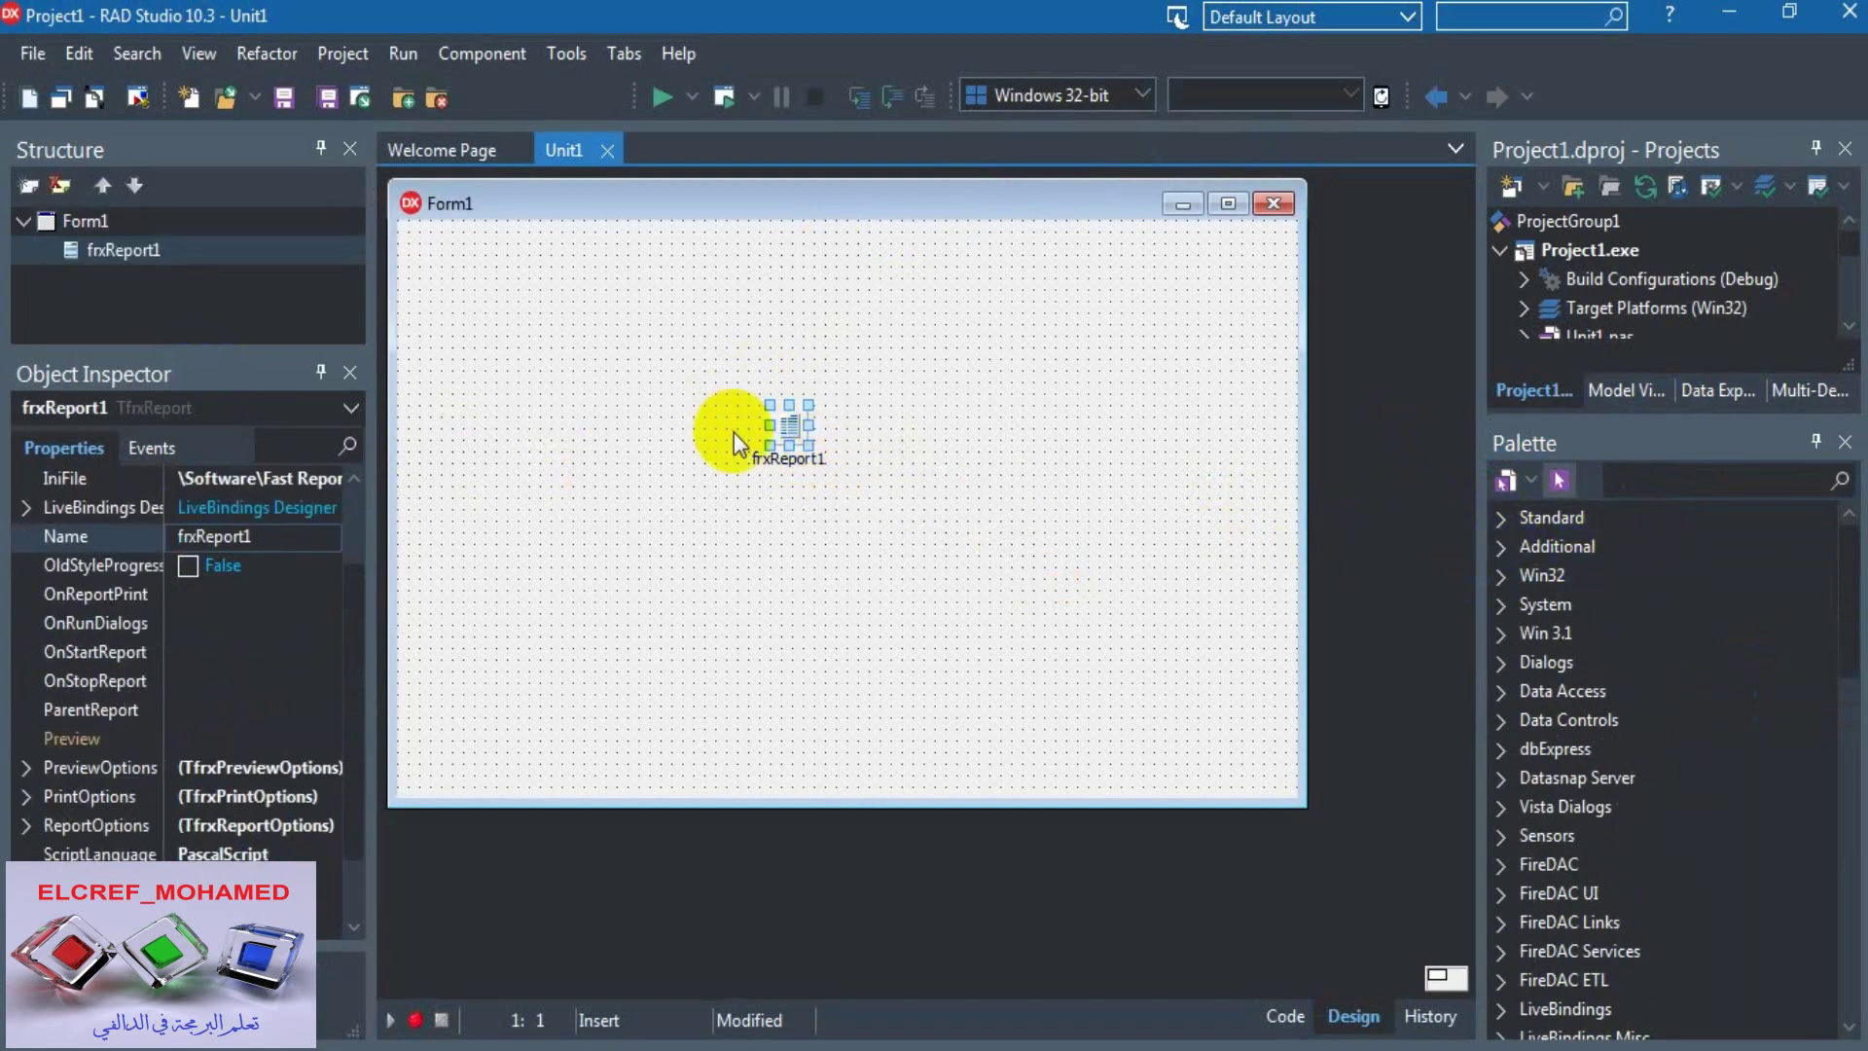
Open the report designer from the form's report component and widen the designer's Object Inspector and Report Tree
{"action": "left_click", "coordinate": [791, 429]}
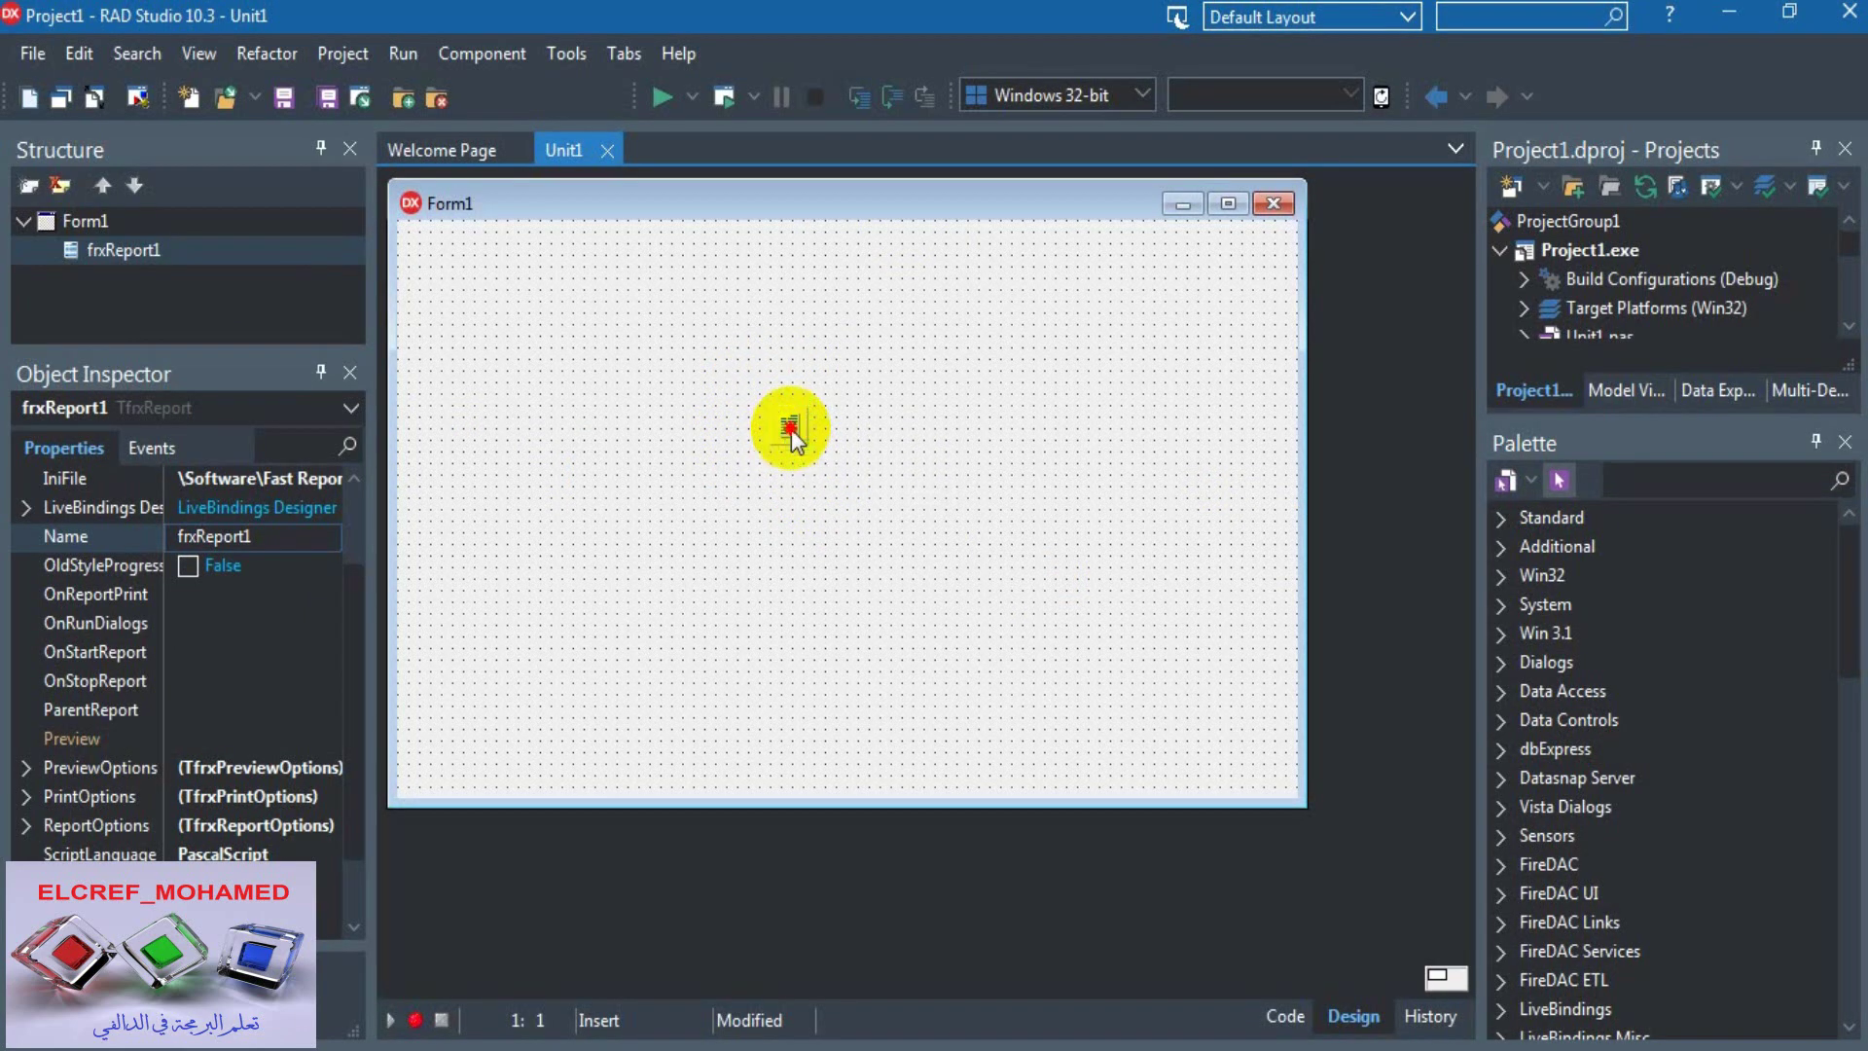
{"action": "double_click", "coordinate": [793, 433]}
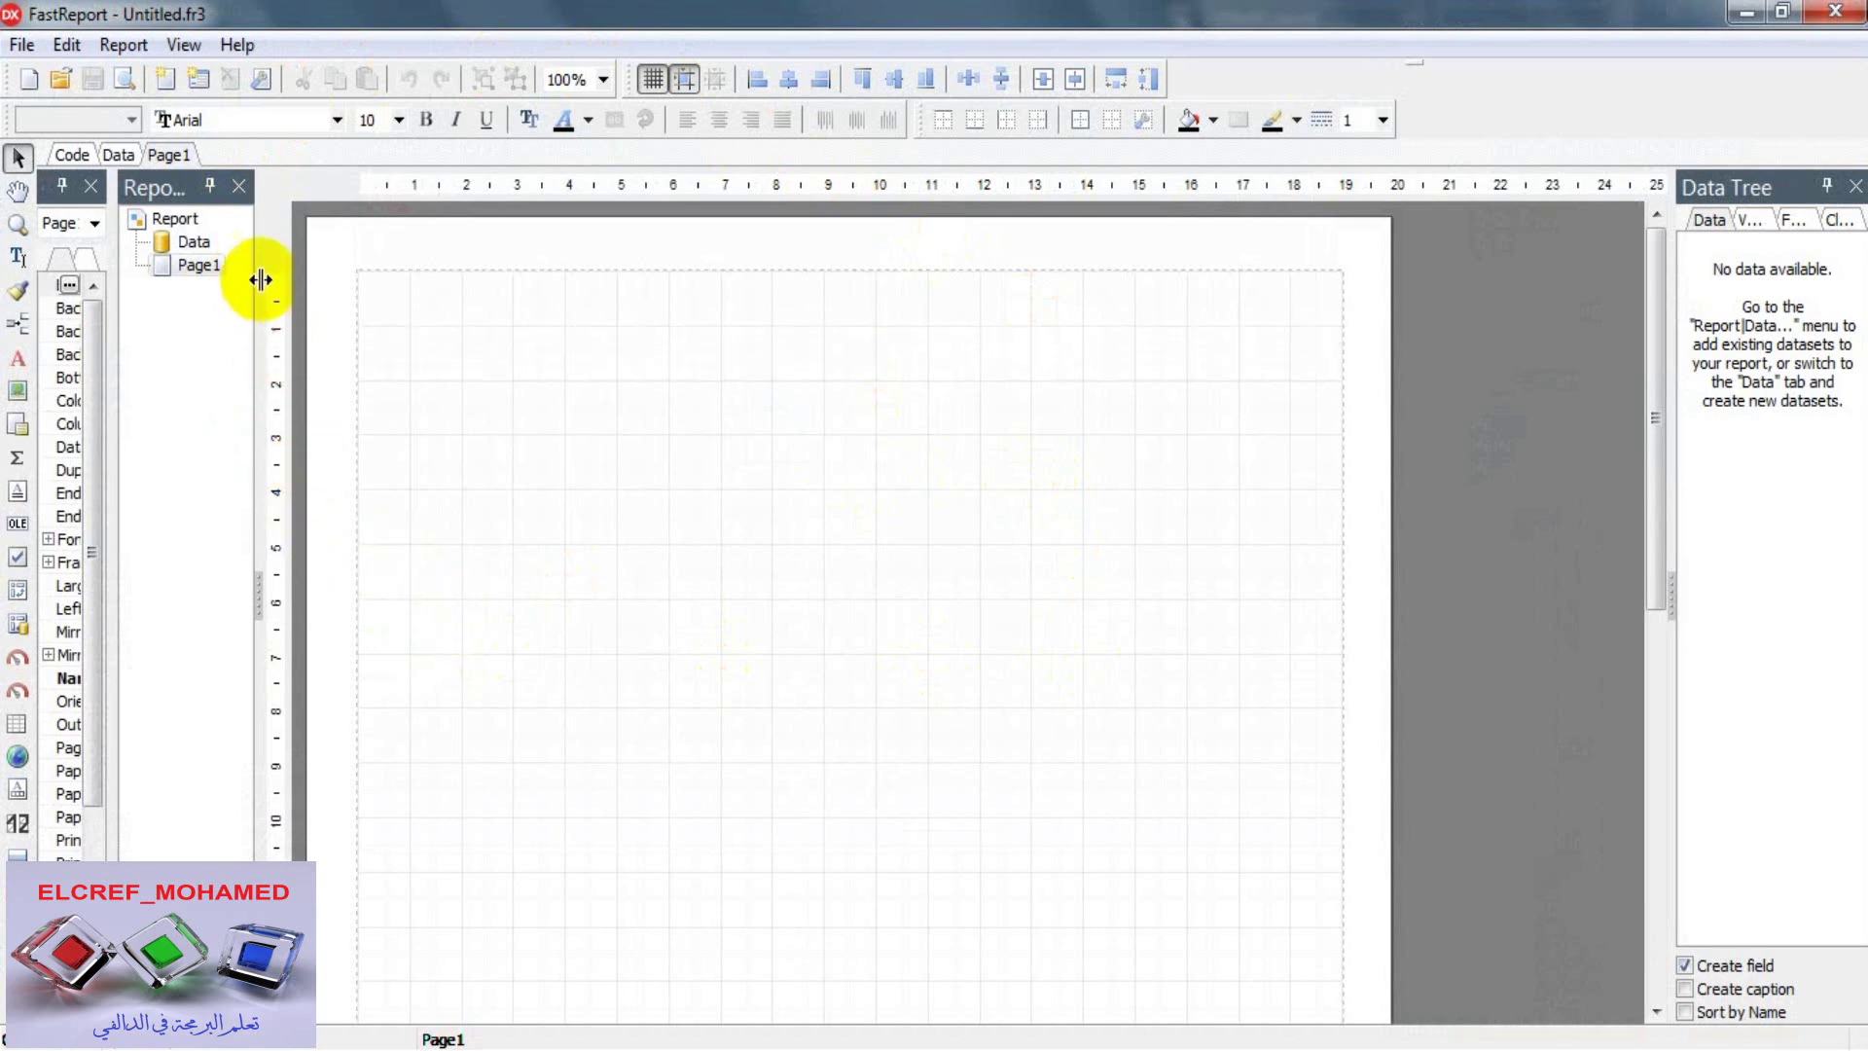
{"action": "left_click_drag", "start_coordinate": [258, 213], "coordinate": [433, 233]}
{"action": "left_click_drag", "start_coordinate": [116, 252], "coordinate": [271, 279]}
{"action": "left_click_drag", "start_coordinate": [431, 318], "coordinate": [531, 327]}
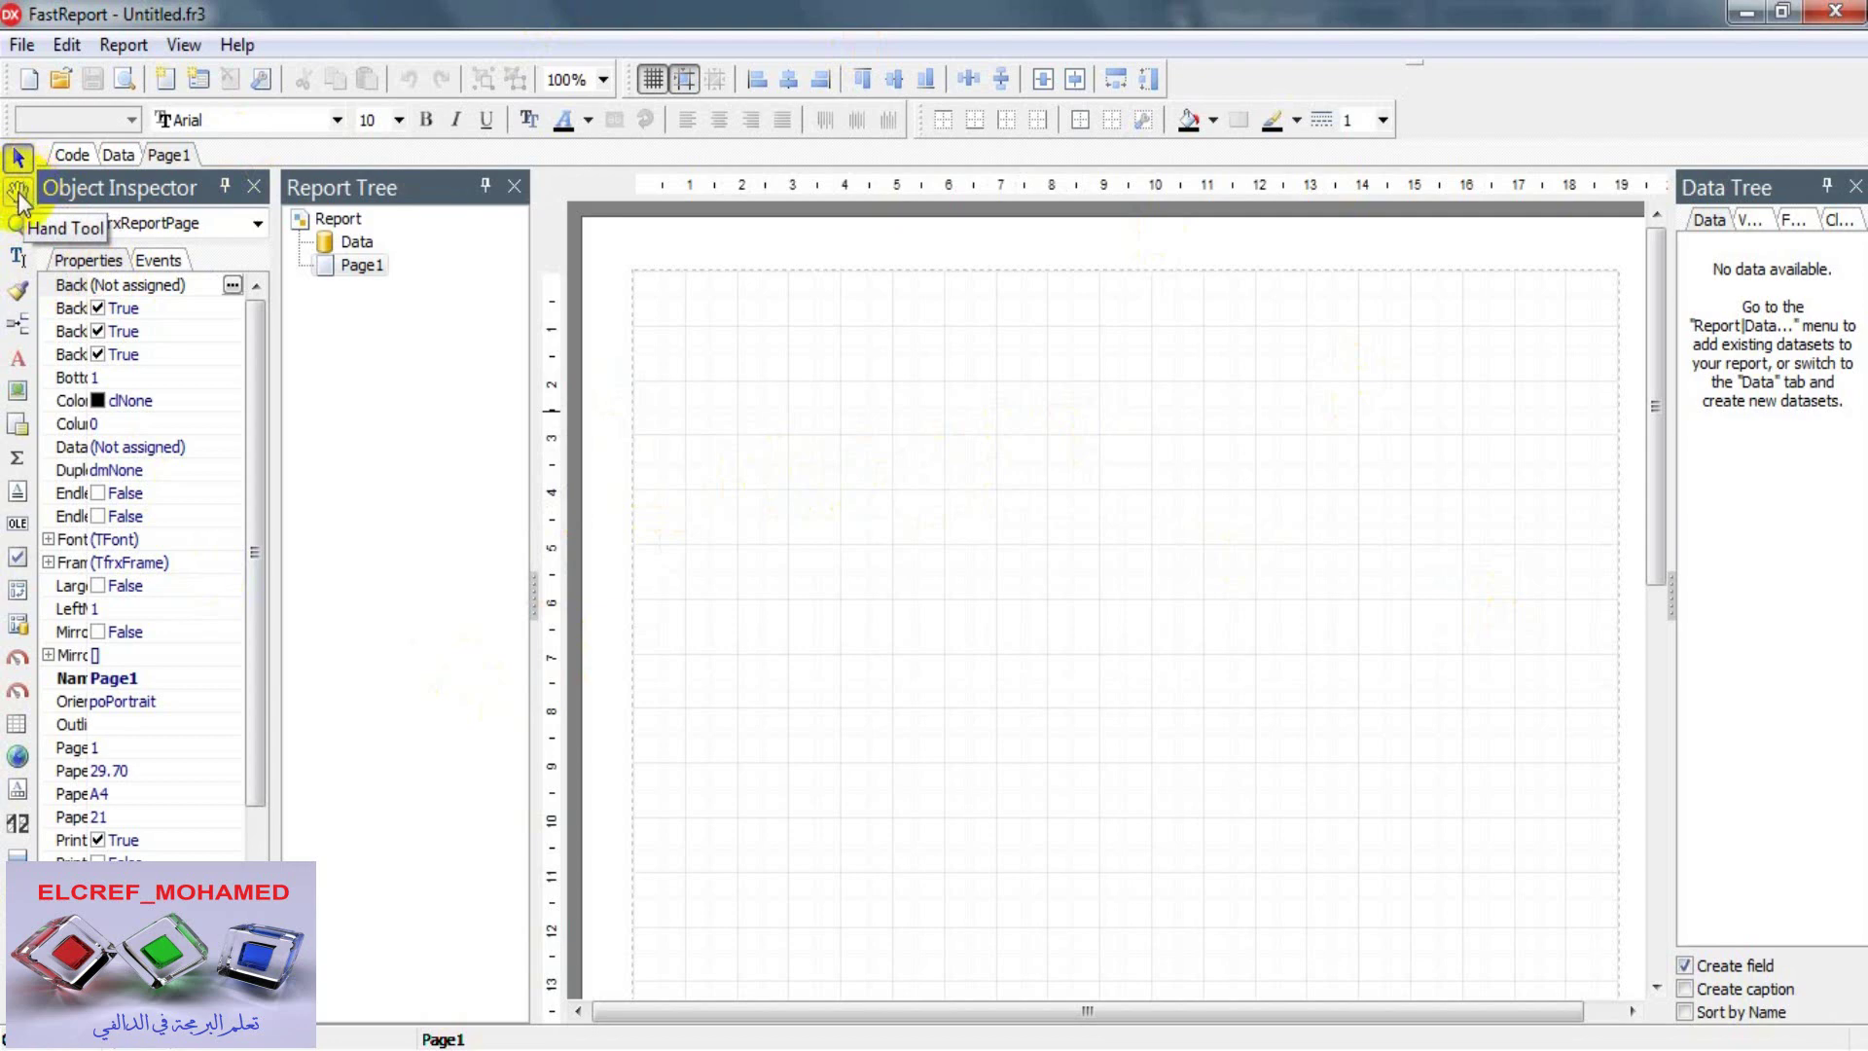
Draw a text object about 11.3 cm wide and 2.8 cm high near the page's upper edge, containing "fsjksdhgjkghdhdghjkghjkhdg"
{"action": "left_click", "coordinate": [18, 259]}
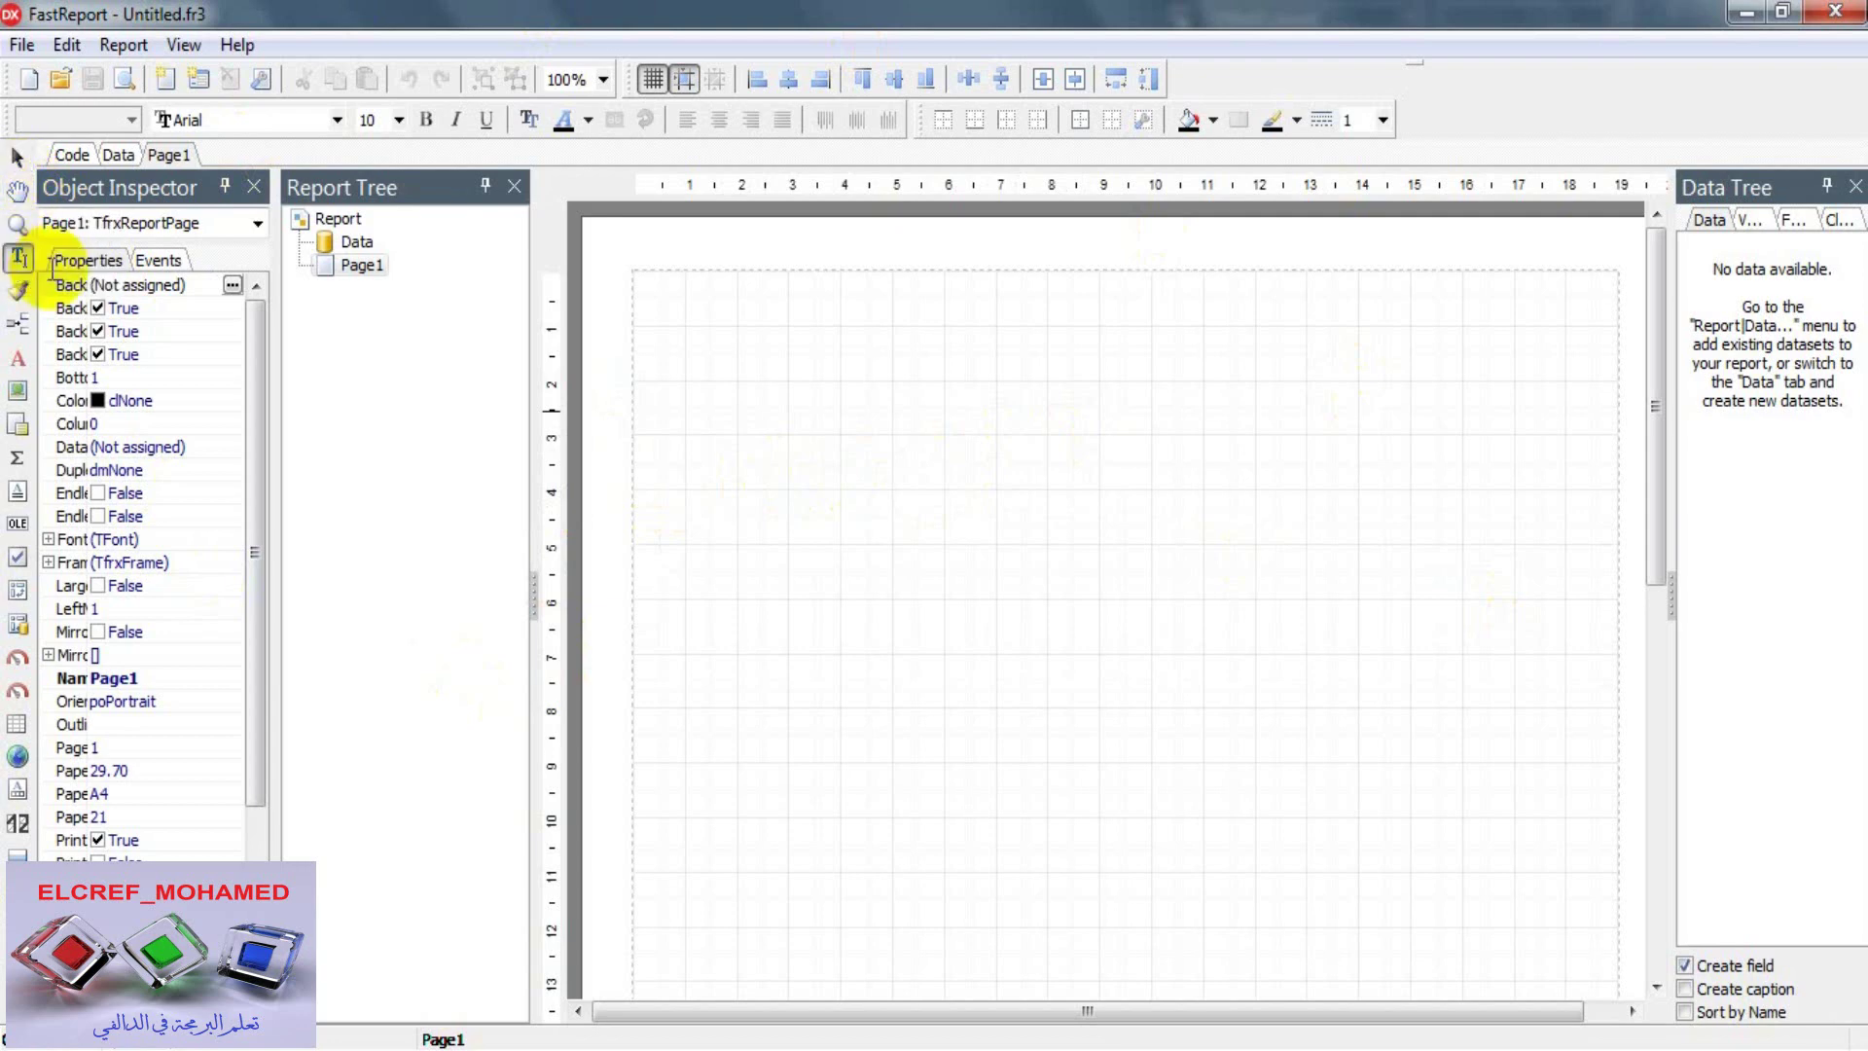
{"action": "left_click_drag", "start_coordinate": [879, 337], "coordinate": [1471, 491]}
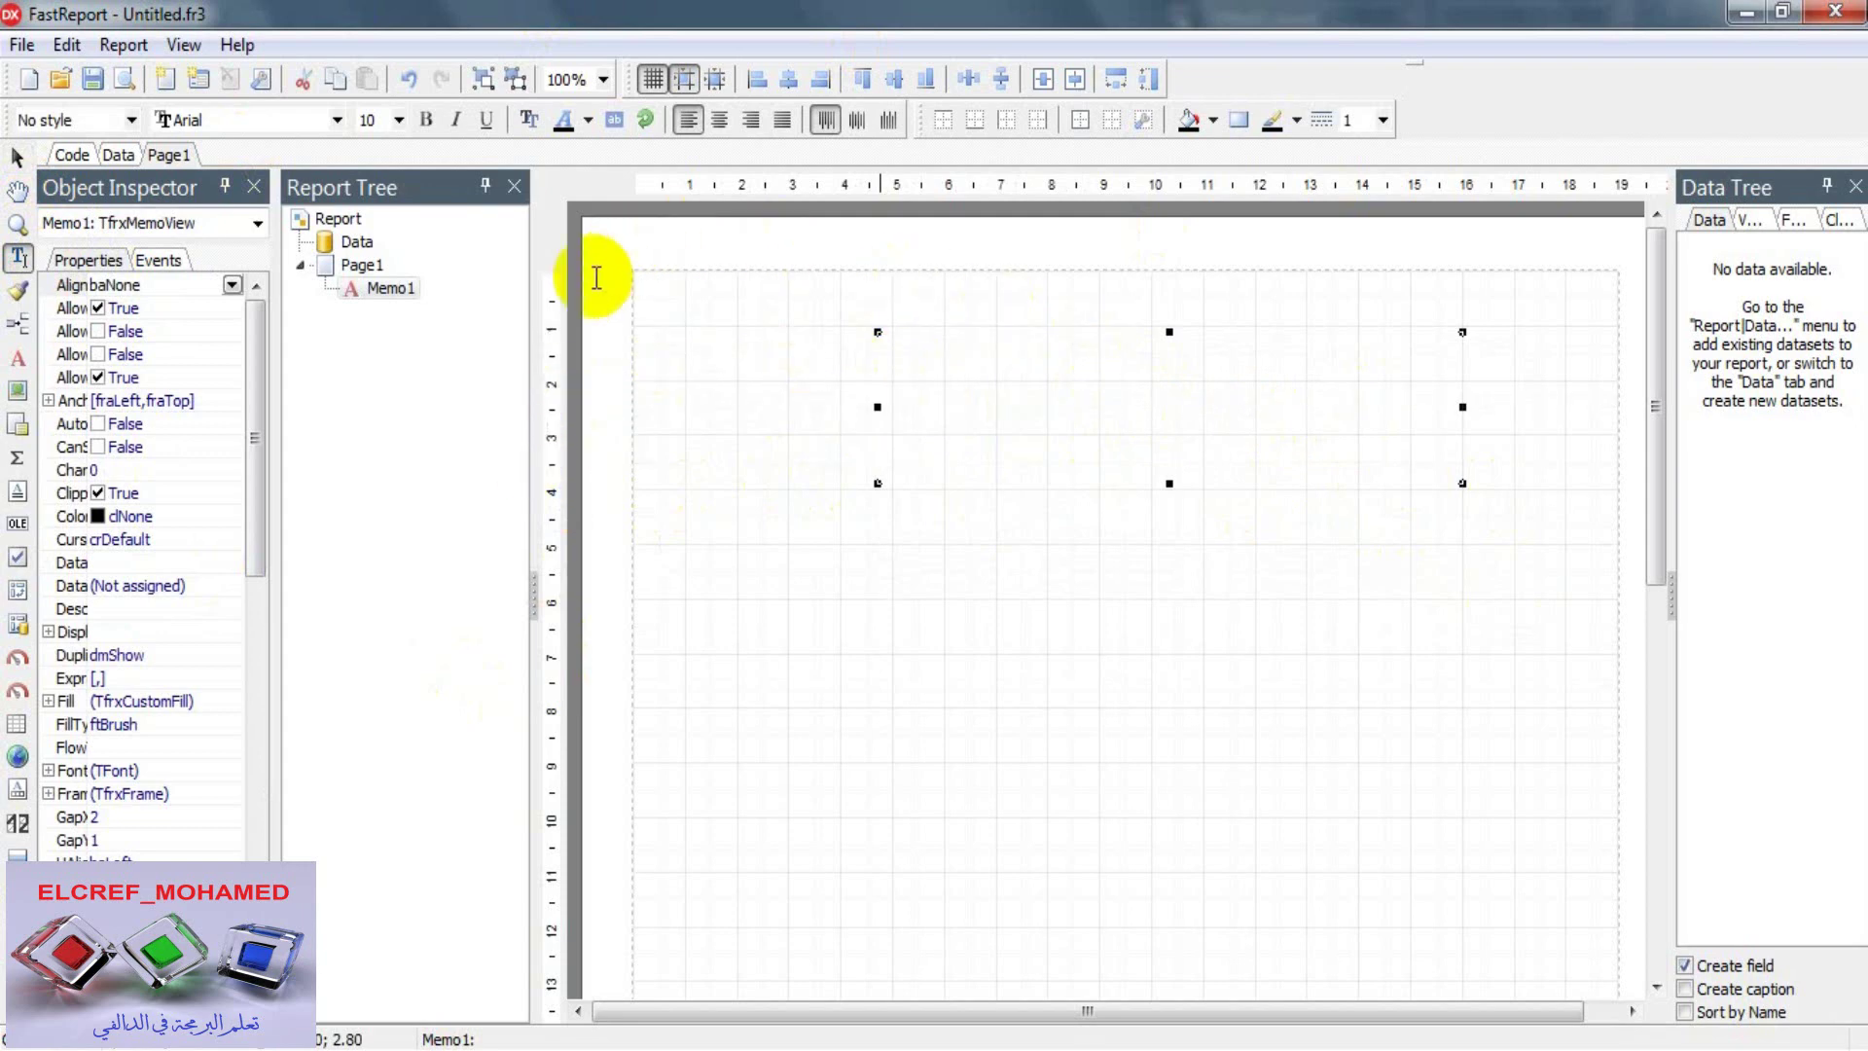
{"action": "right_click", "coordinate": [1110, 375]}
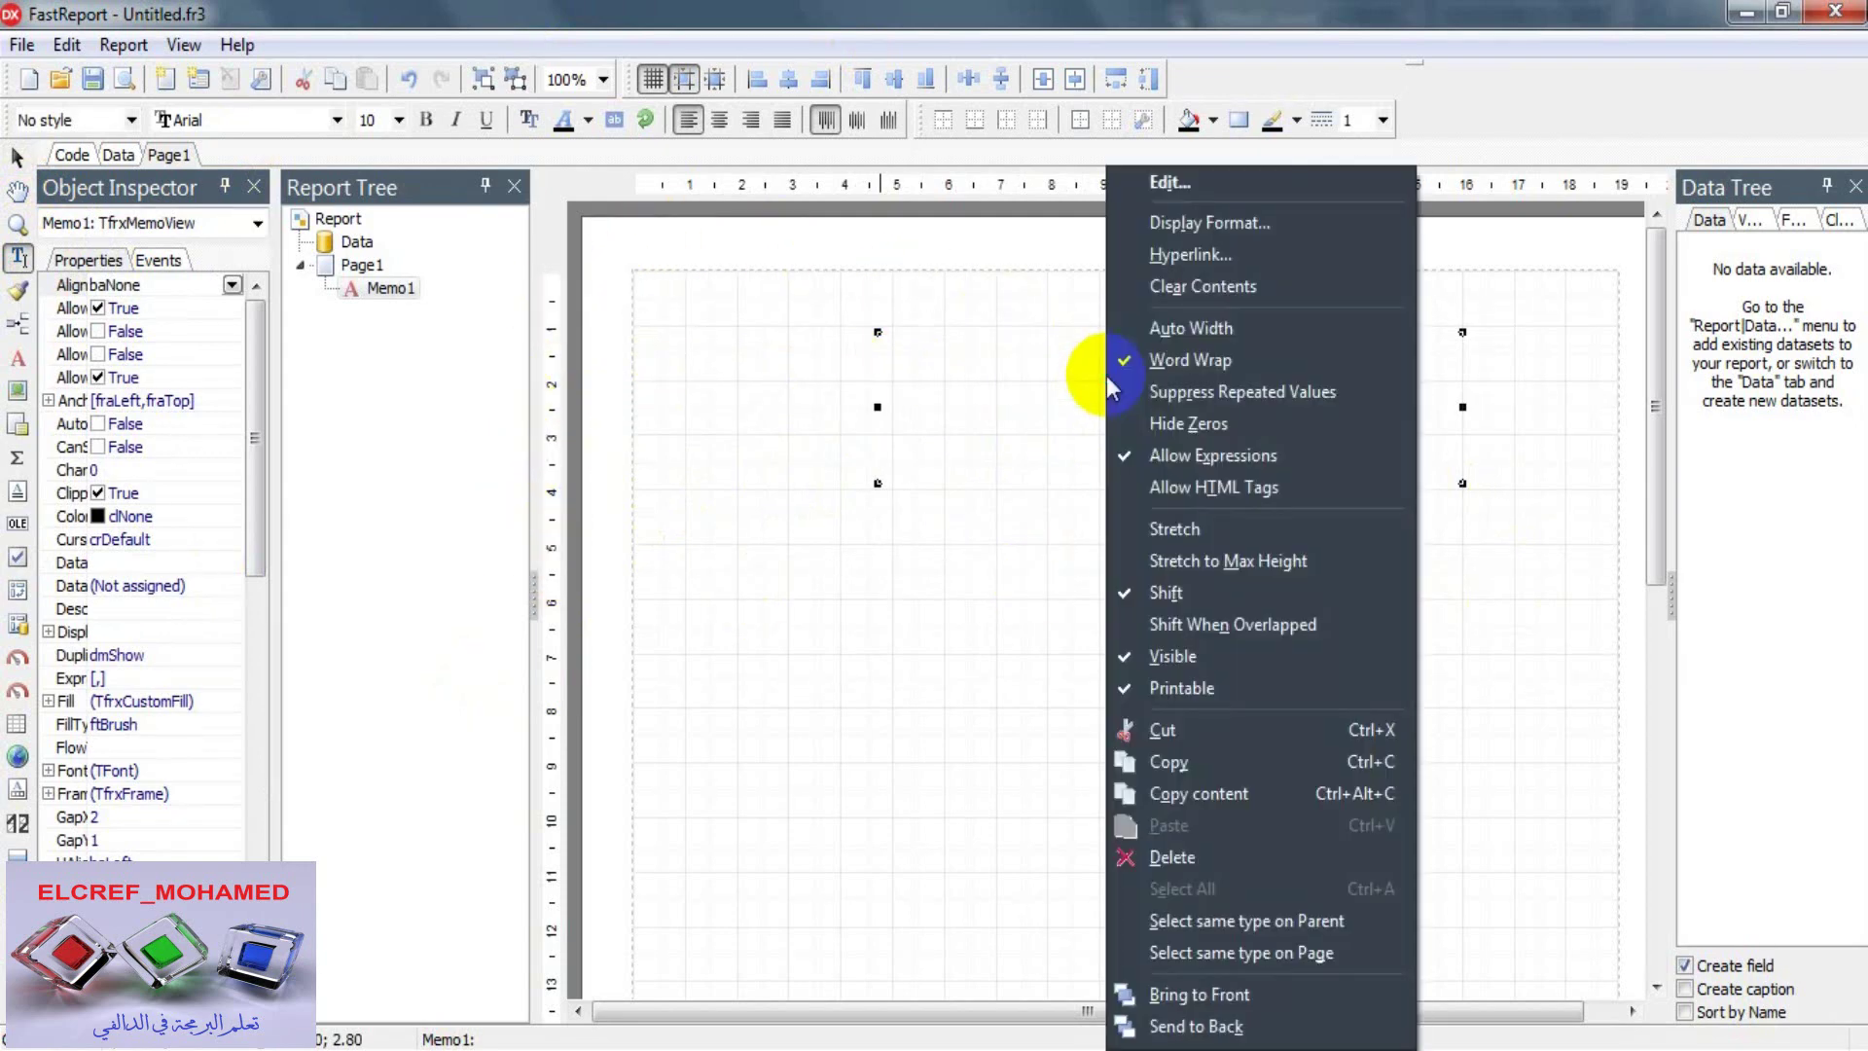
{"action": "left_click", "coordinate": [1194, 189]}
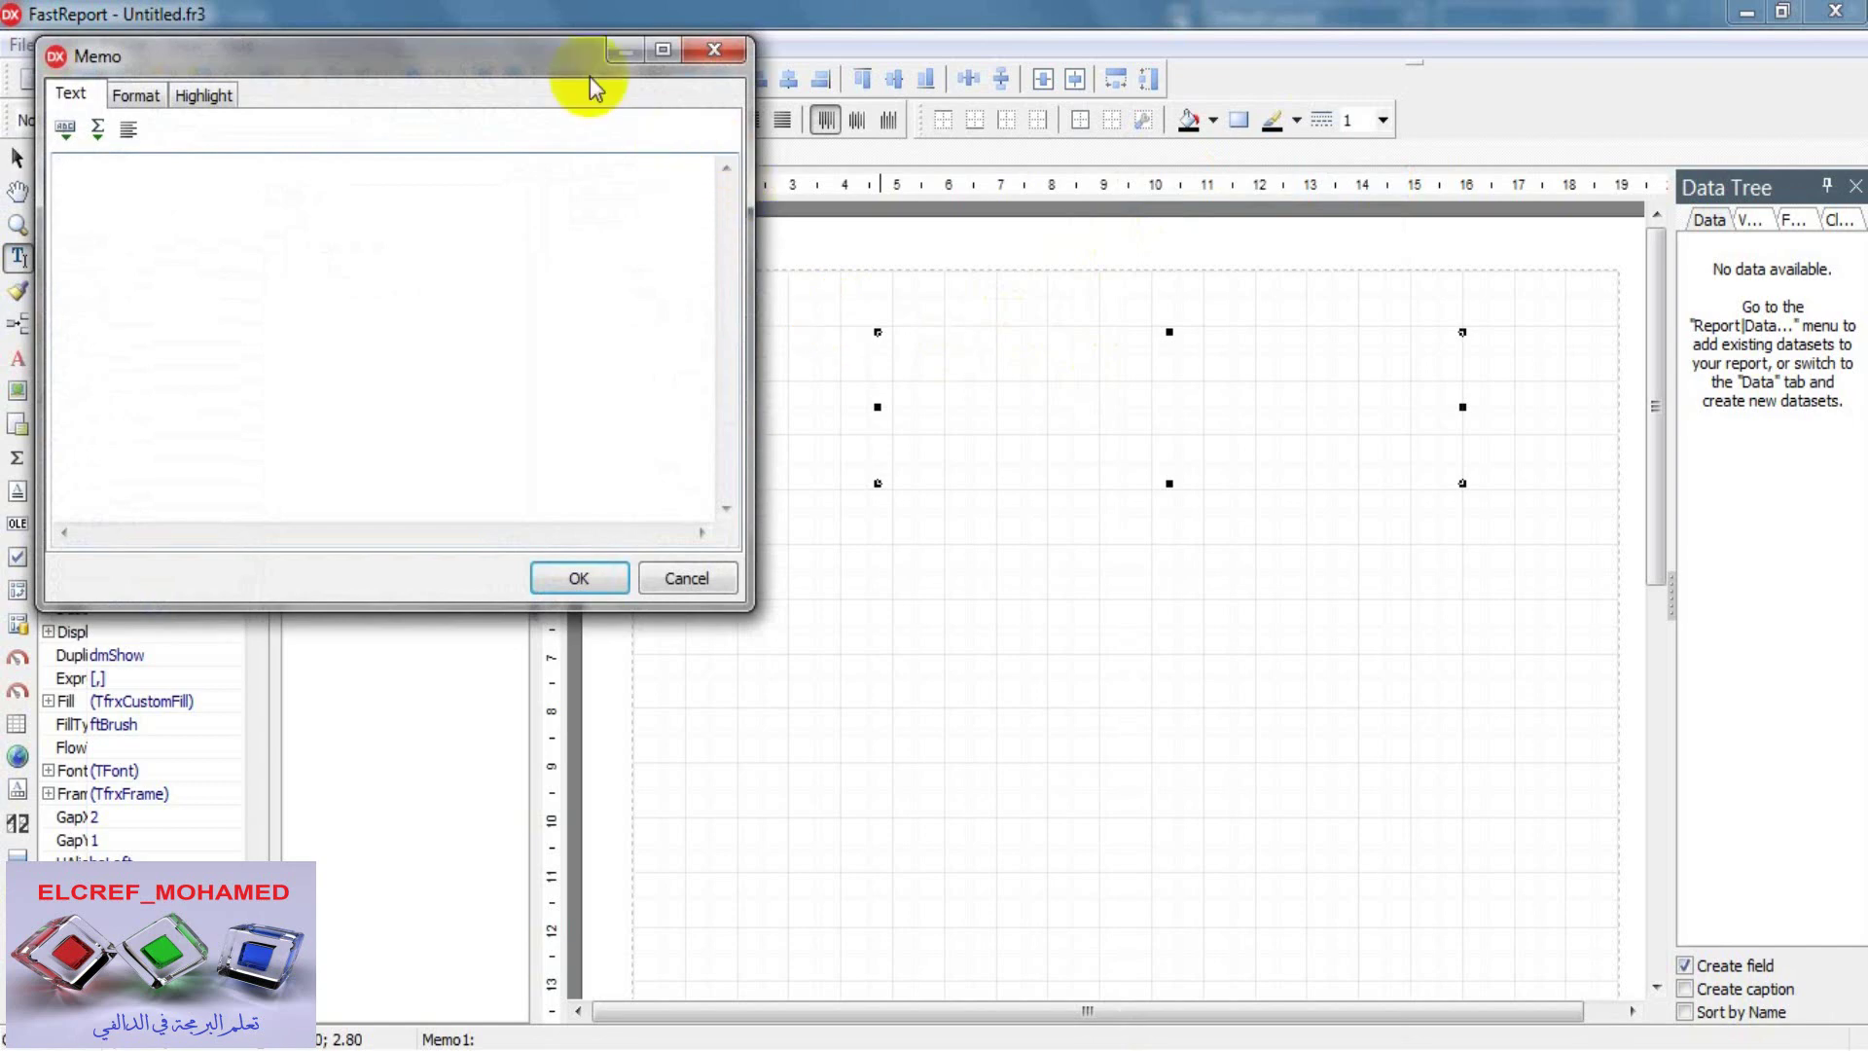
{"action": "left_click_drag", "start_coordinate": [534, 44], "coordinate": [1058, 270]}
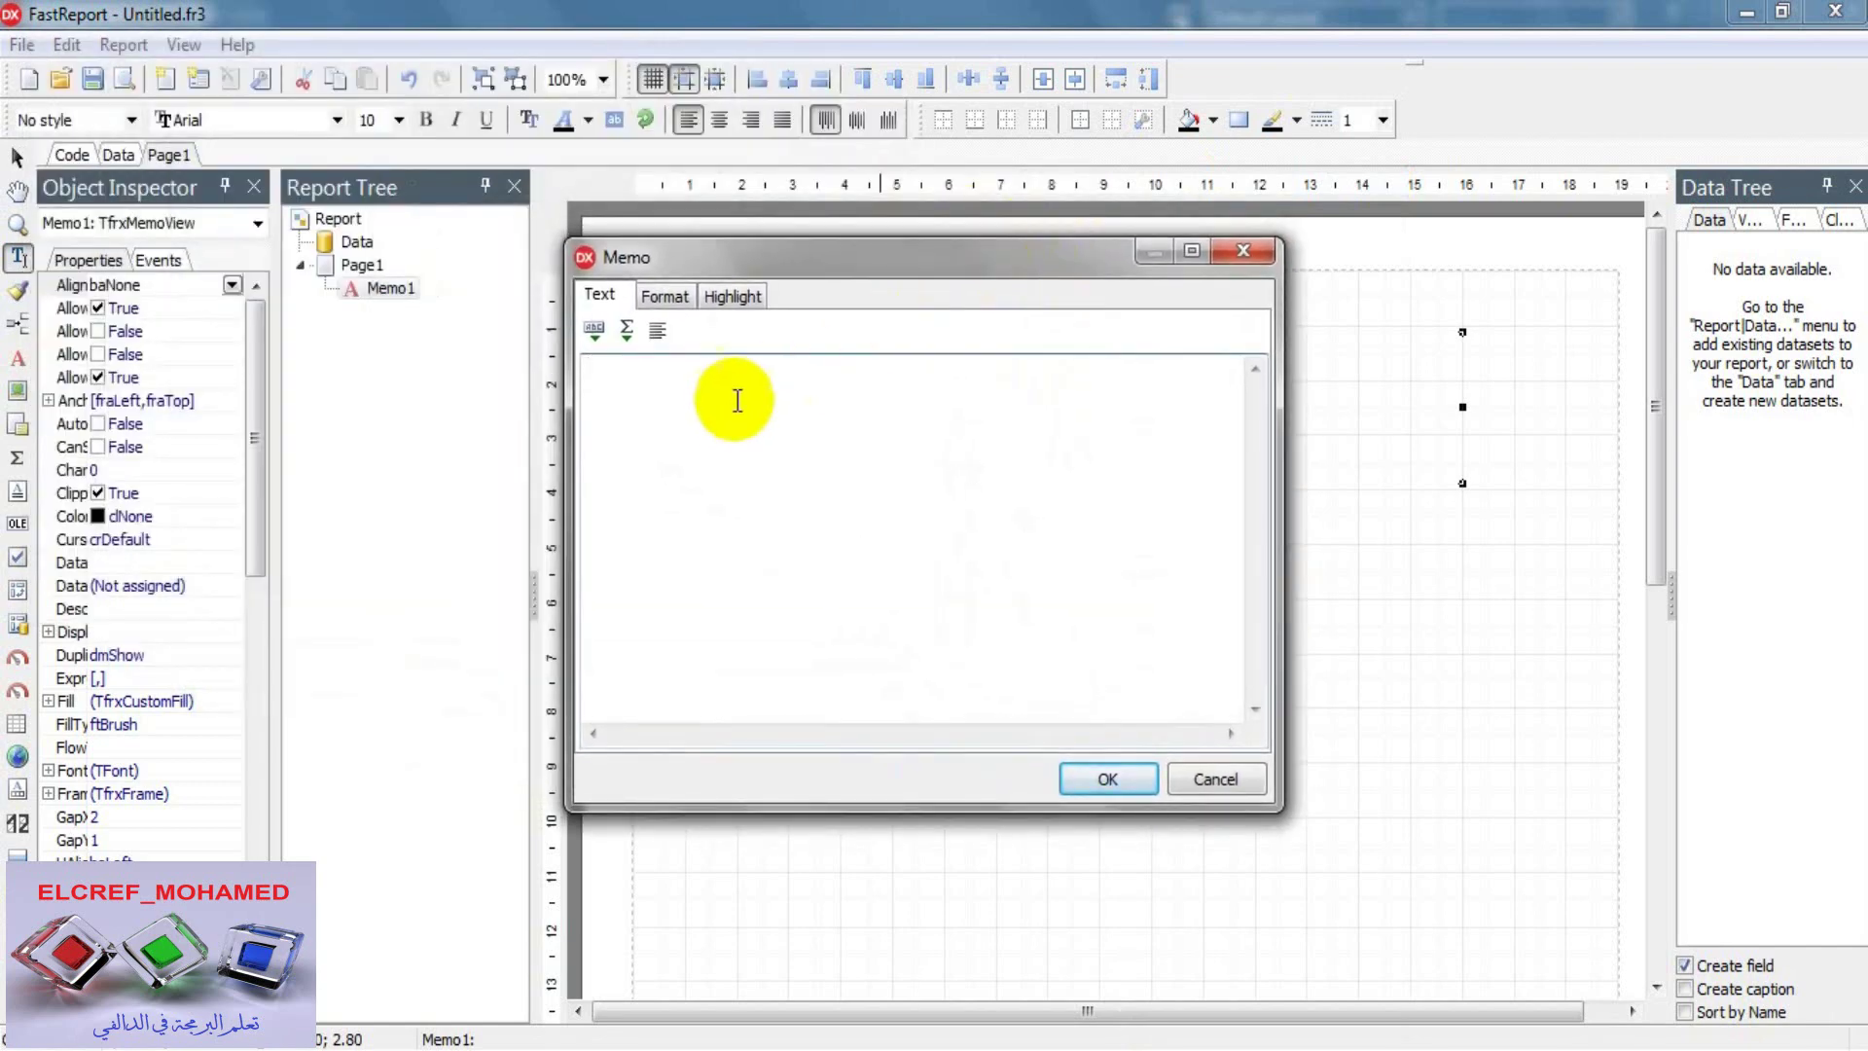
{"action": "left_click_drag", "start_coordinate": [868, 257], "coordinate": [872, 465]}
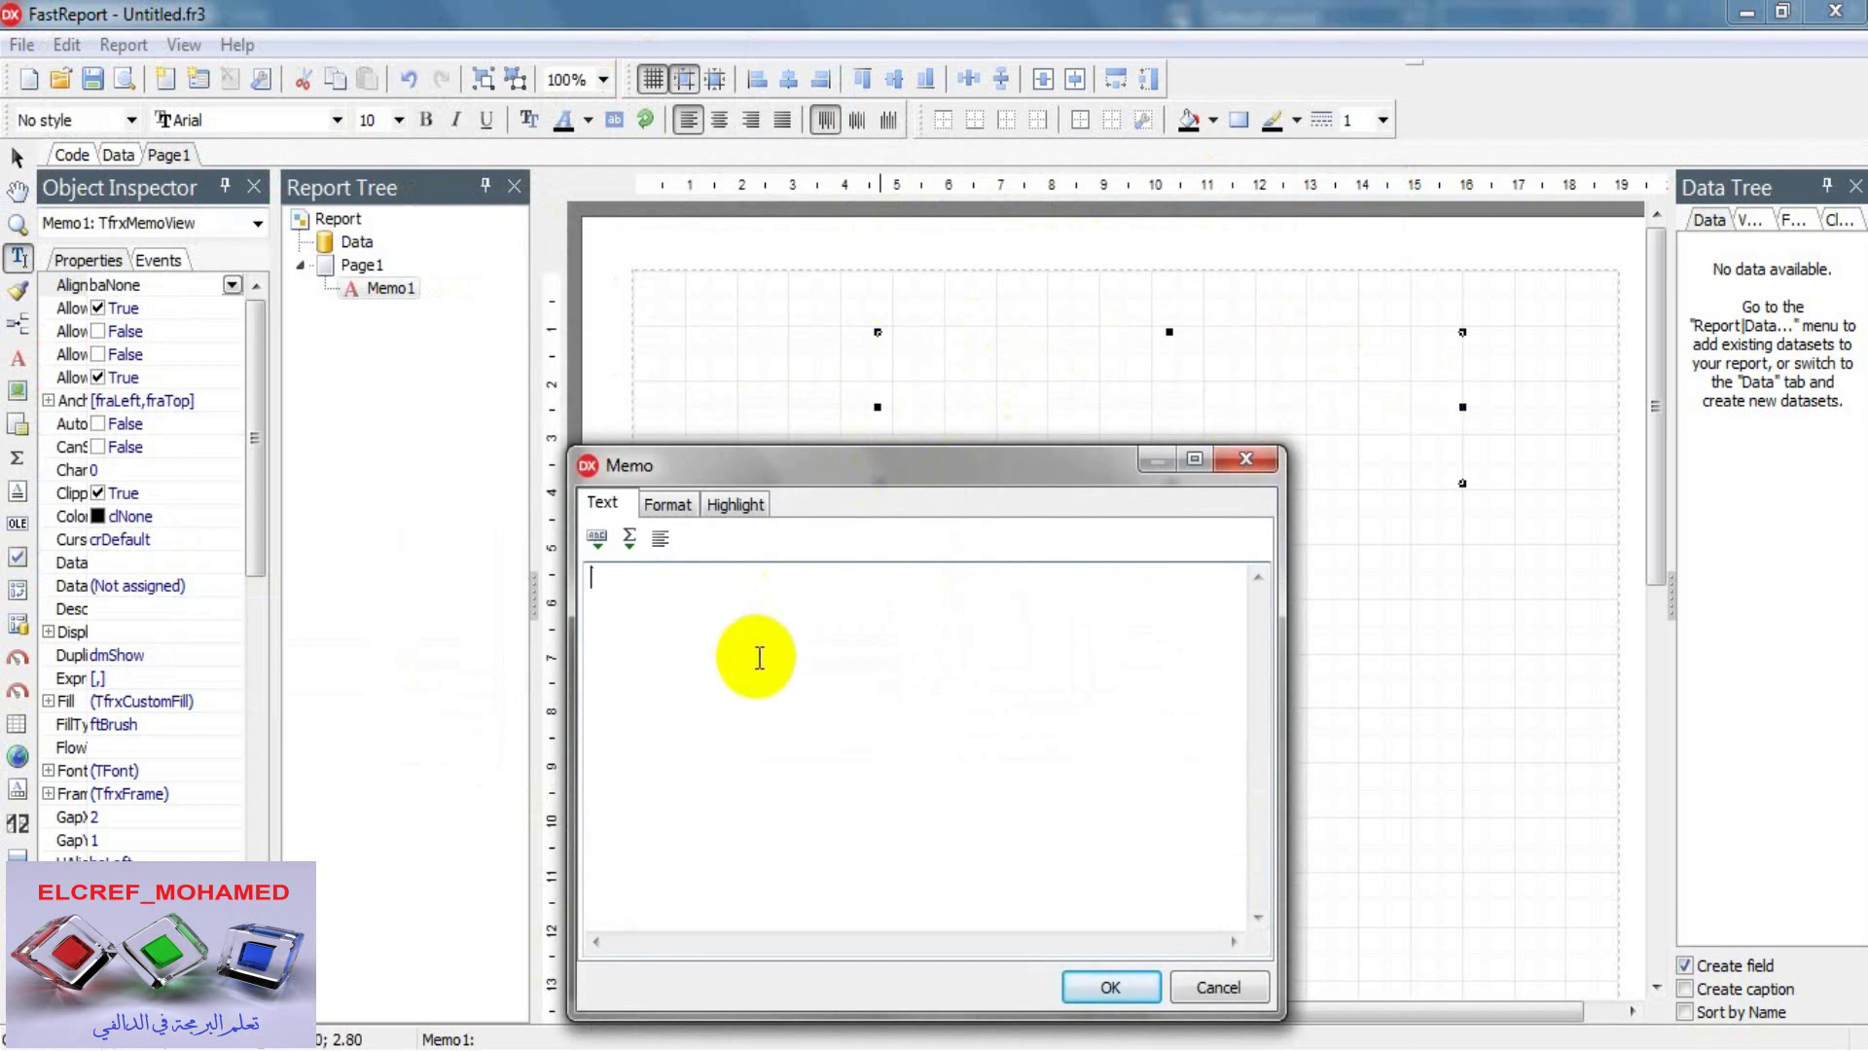
{"action": "left_click", "coordinate": [863, 466]}
{"action": "left_click_drag", "start_coordinate": [863, 465], "coordinate": [752, 361]}
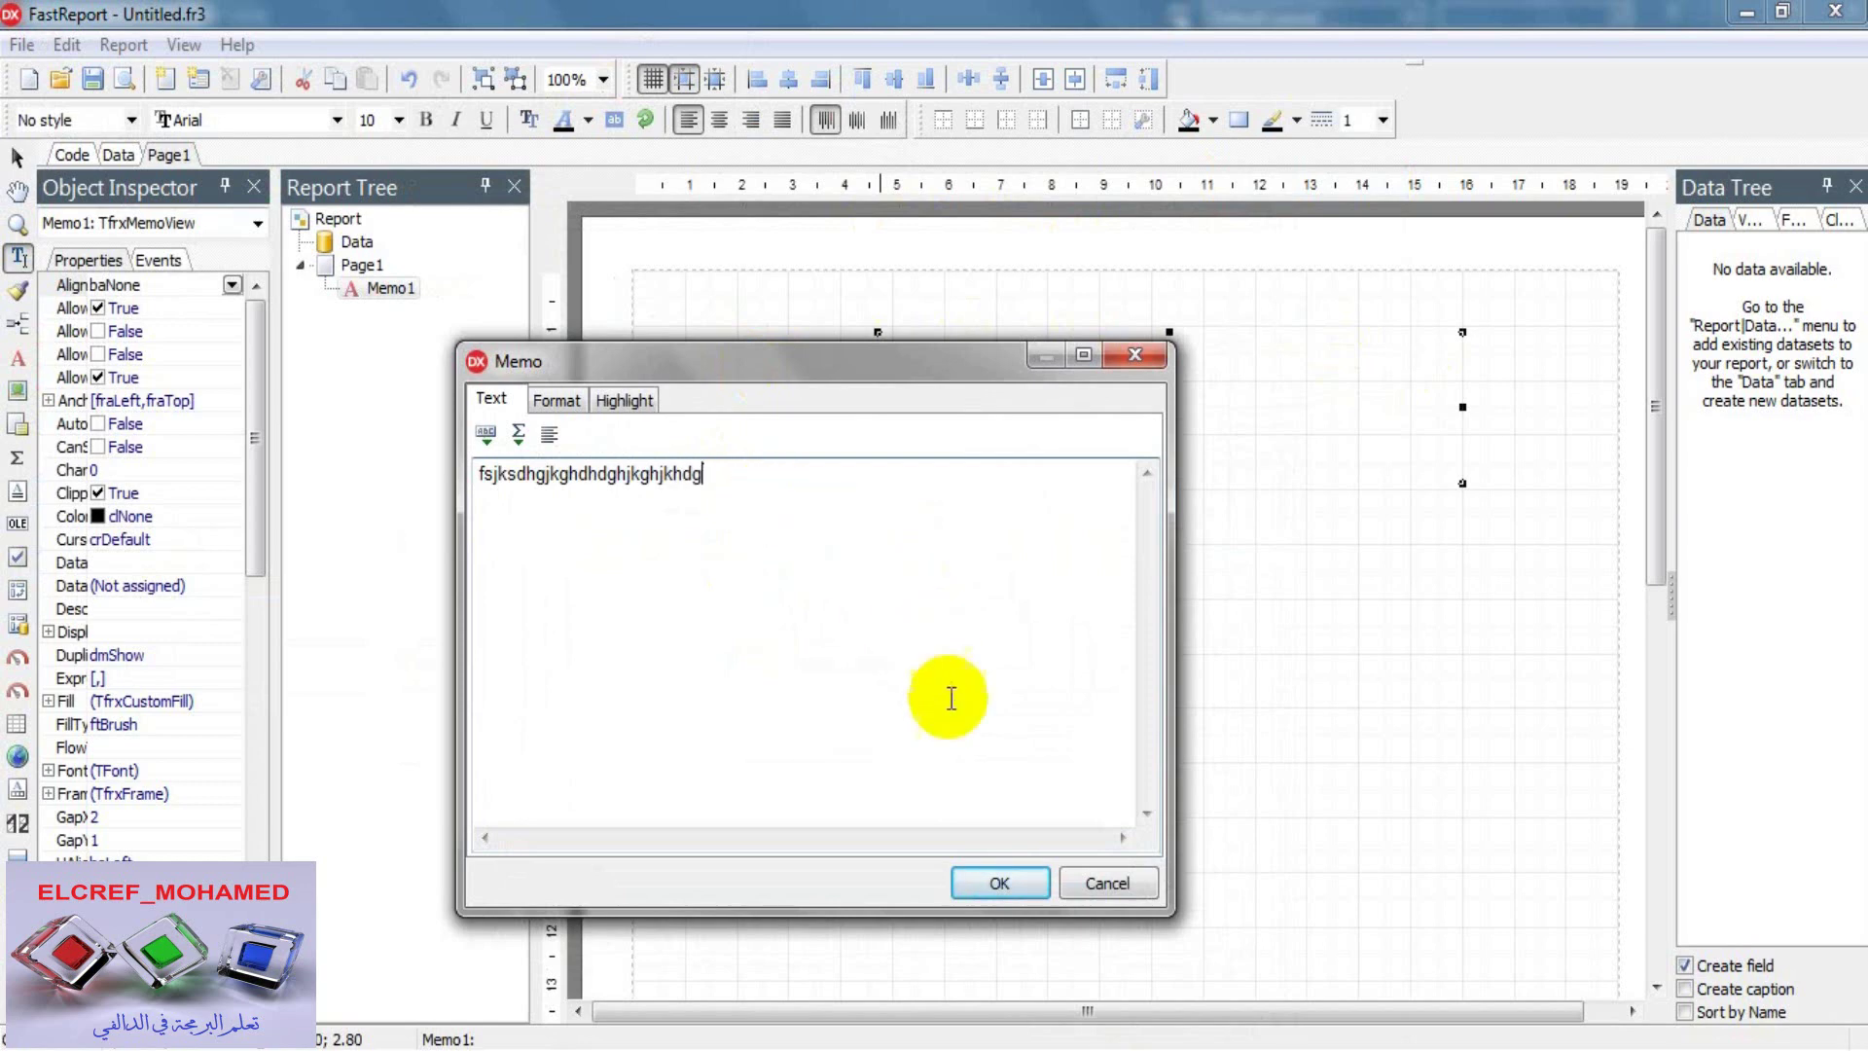
{"action": "left_click", "coordinate": [989, 879]}
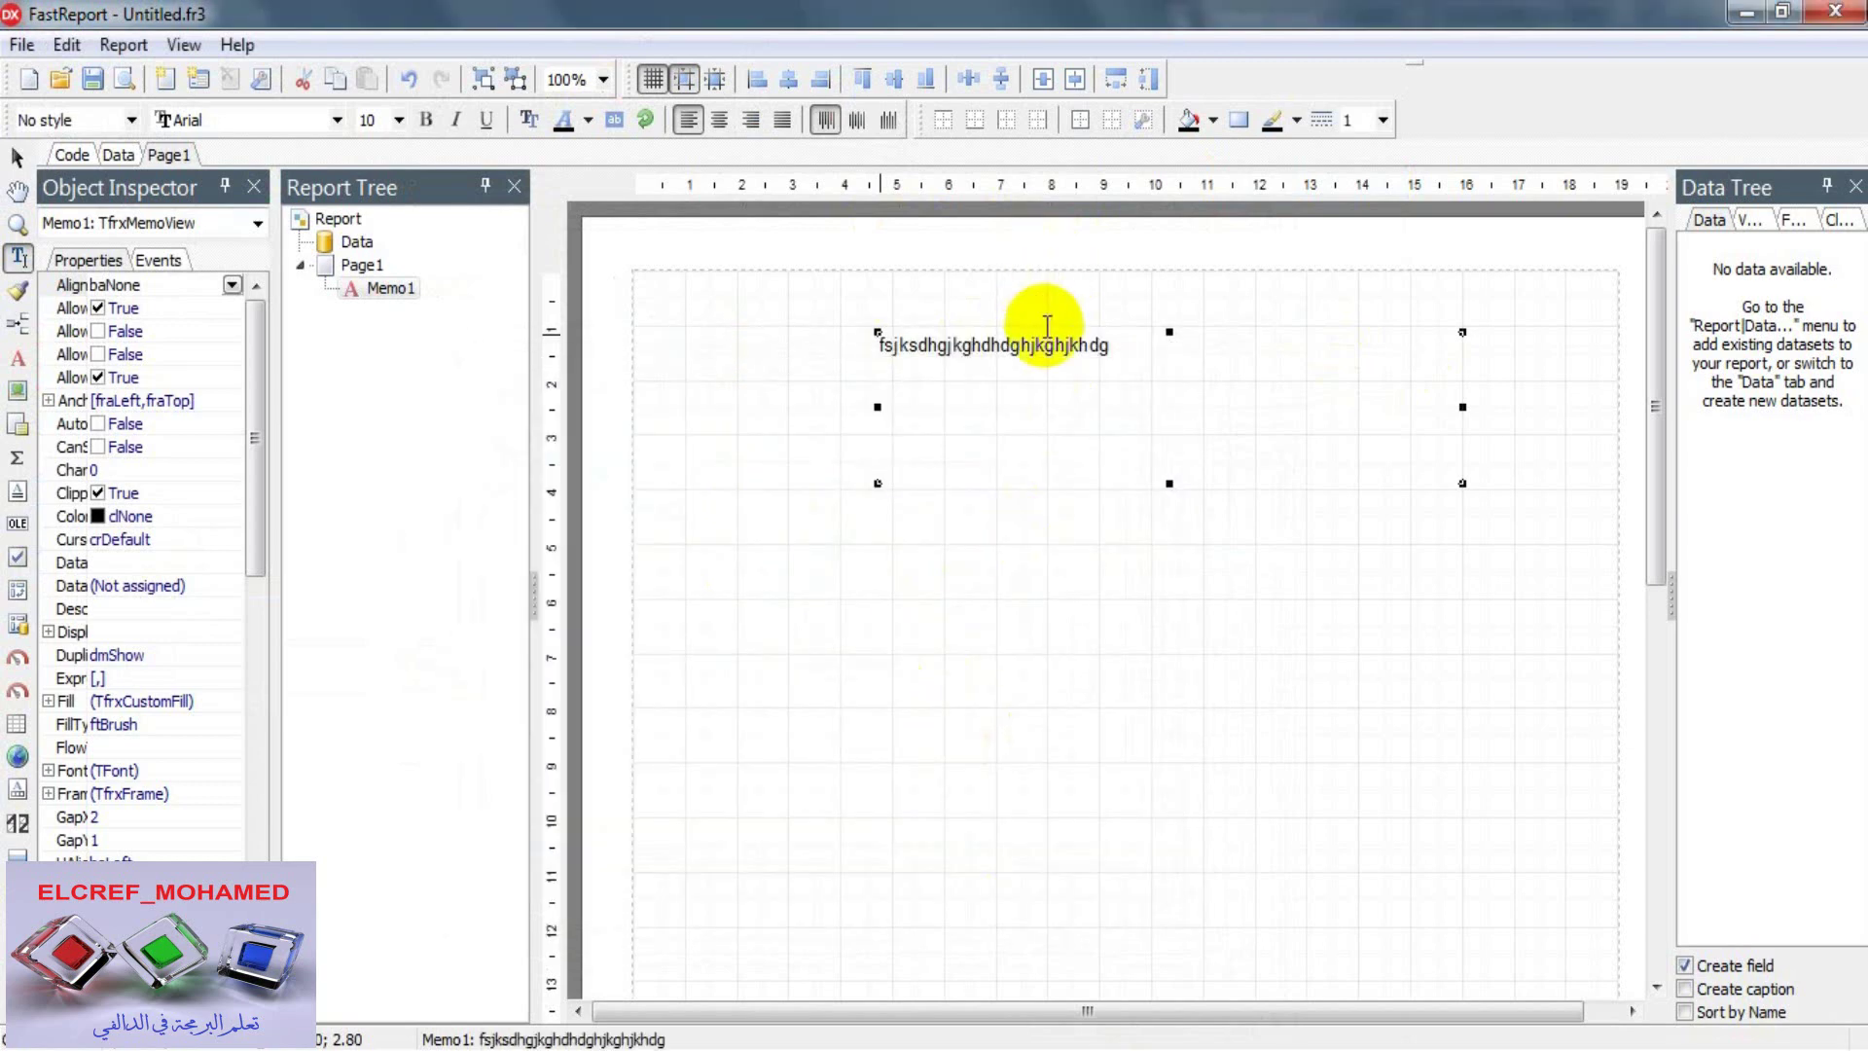
{"action": "left_click", "coordinate": [1171, 469]}
{"action": "left_click_drag", "start_coordinate": [1173, 462], "coordinate": [1173, 431]}
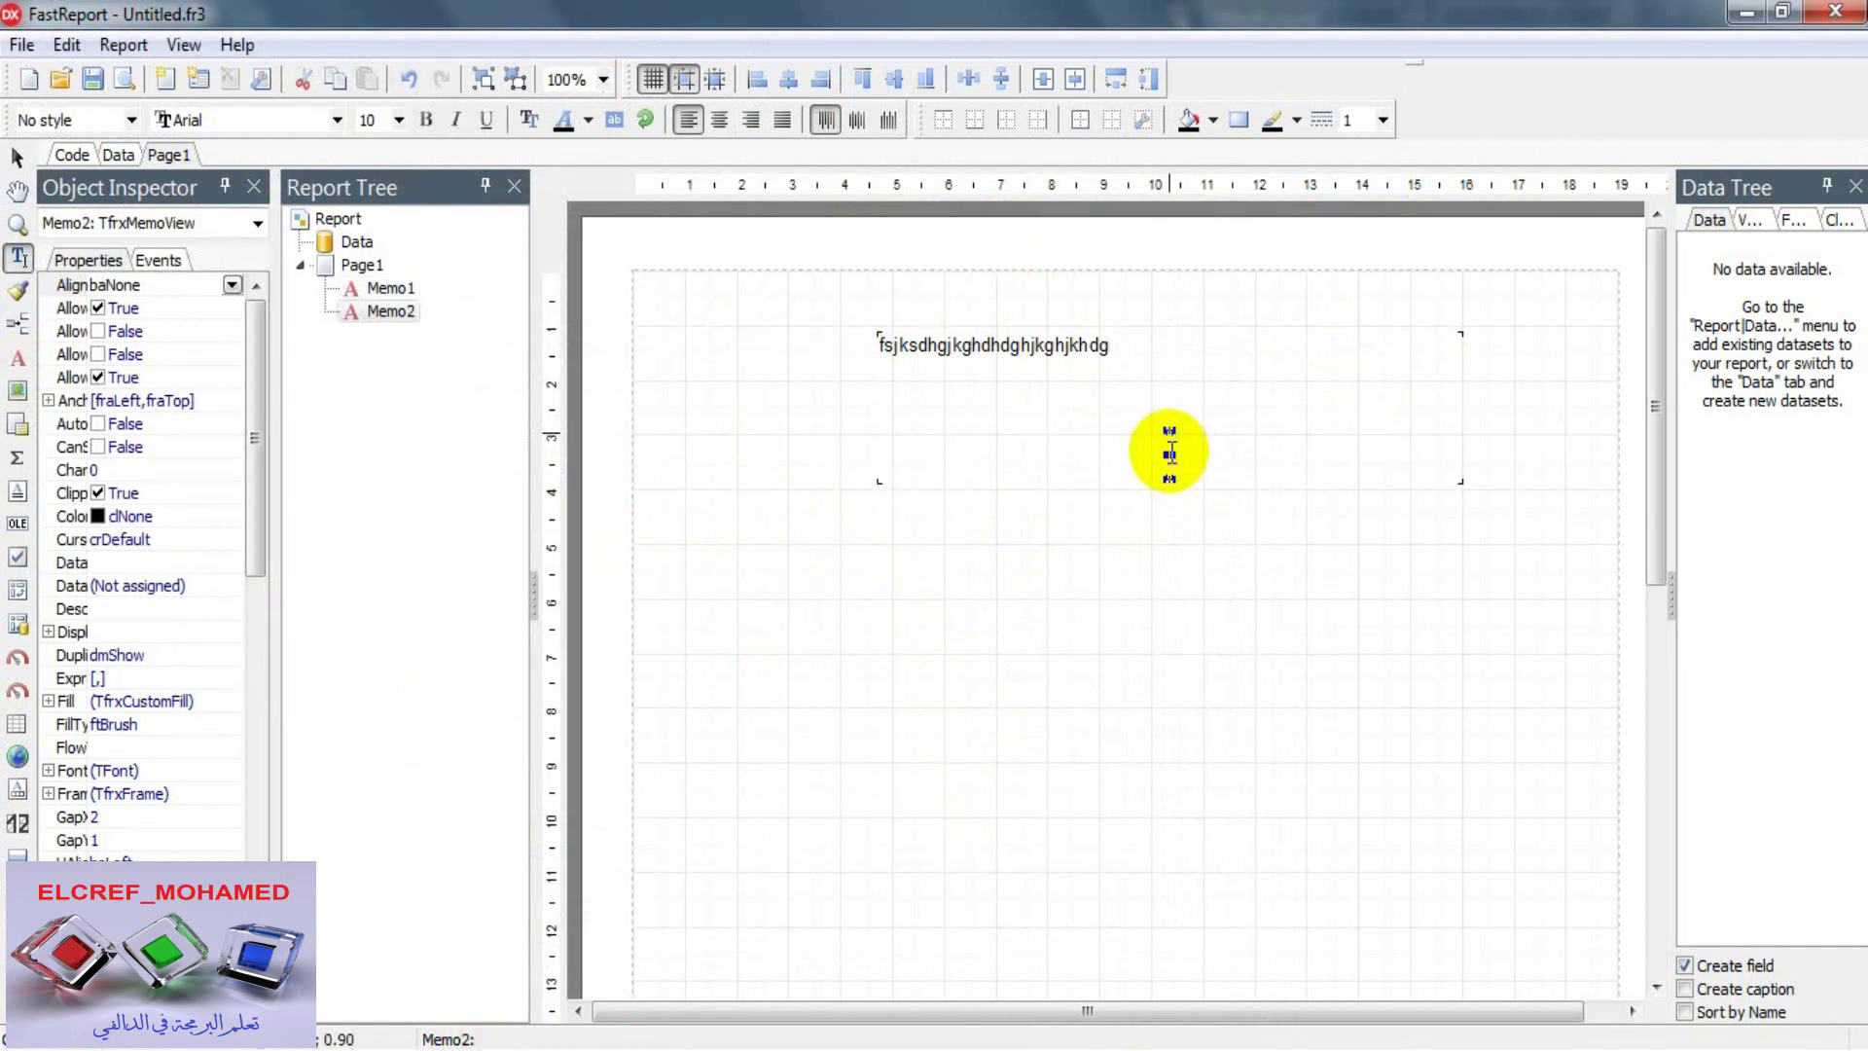
{"action": "left_click", "coordinate": [18, 159]}
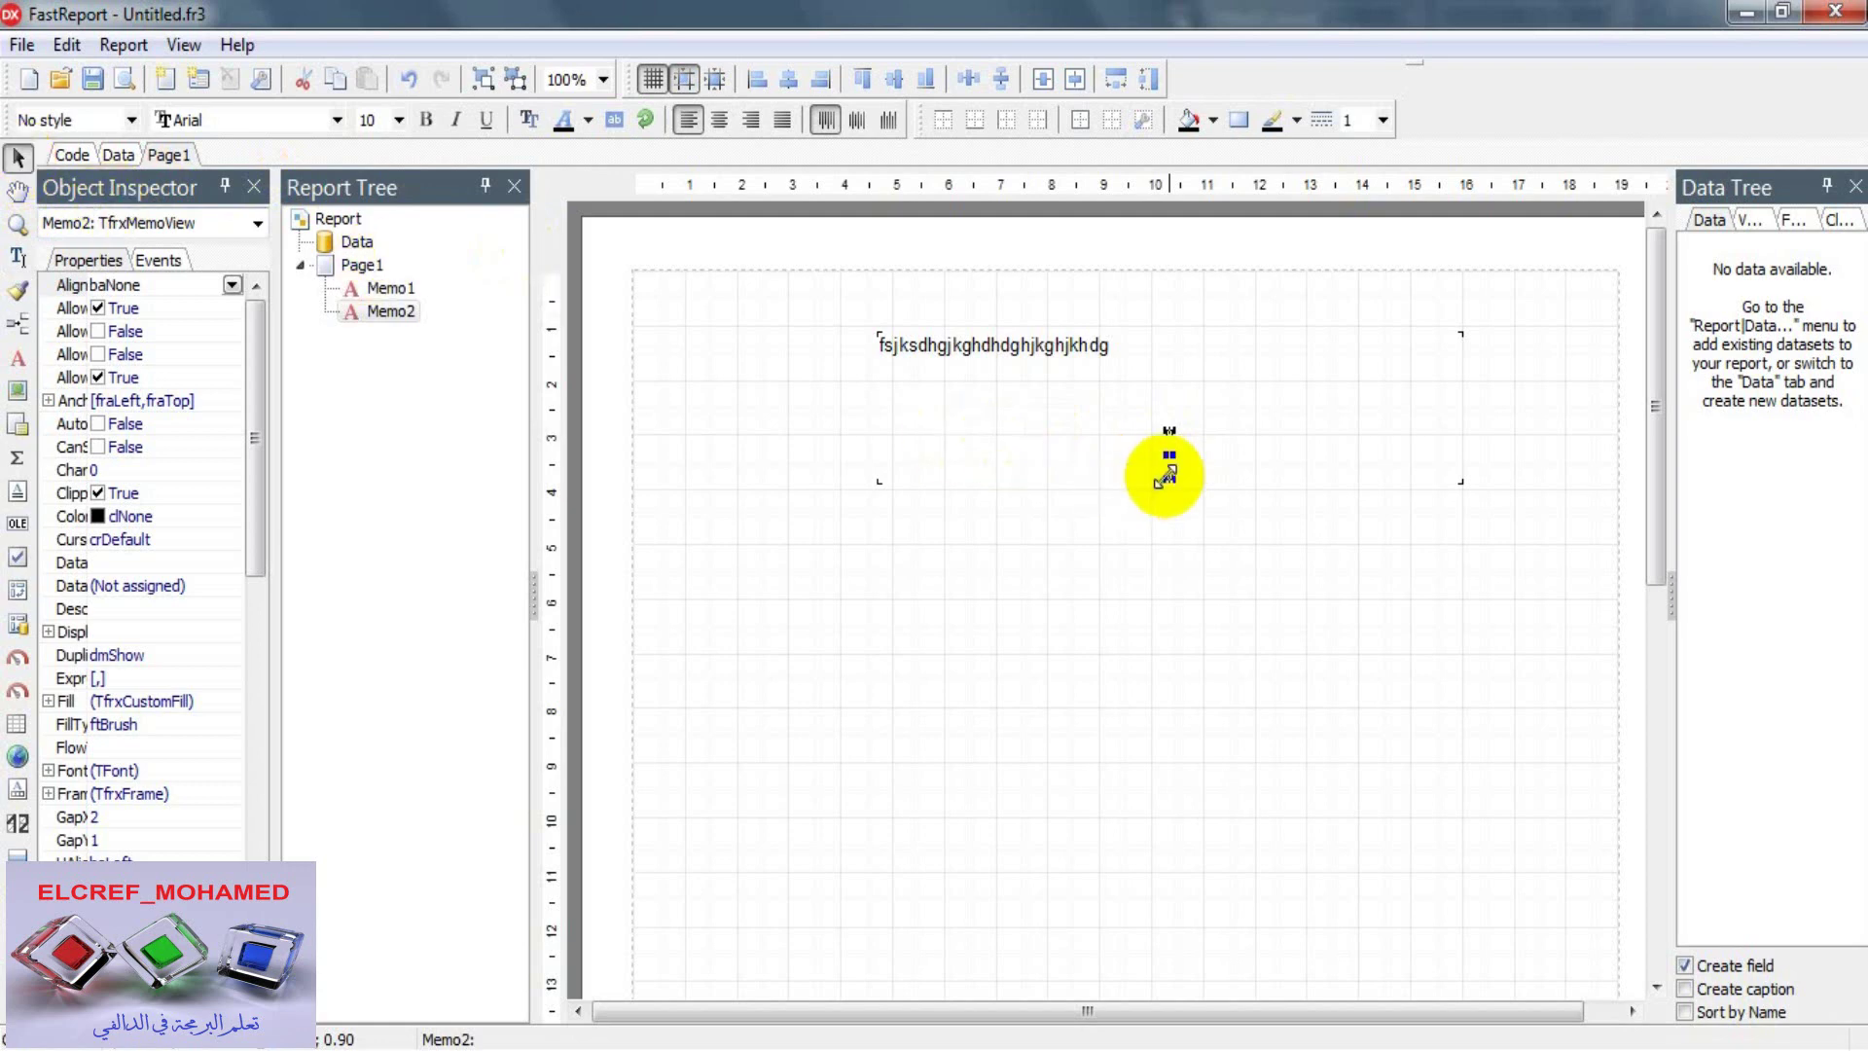
{"action": "left_click", "coordinate": [1171, 467]}
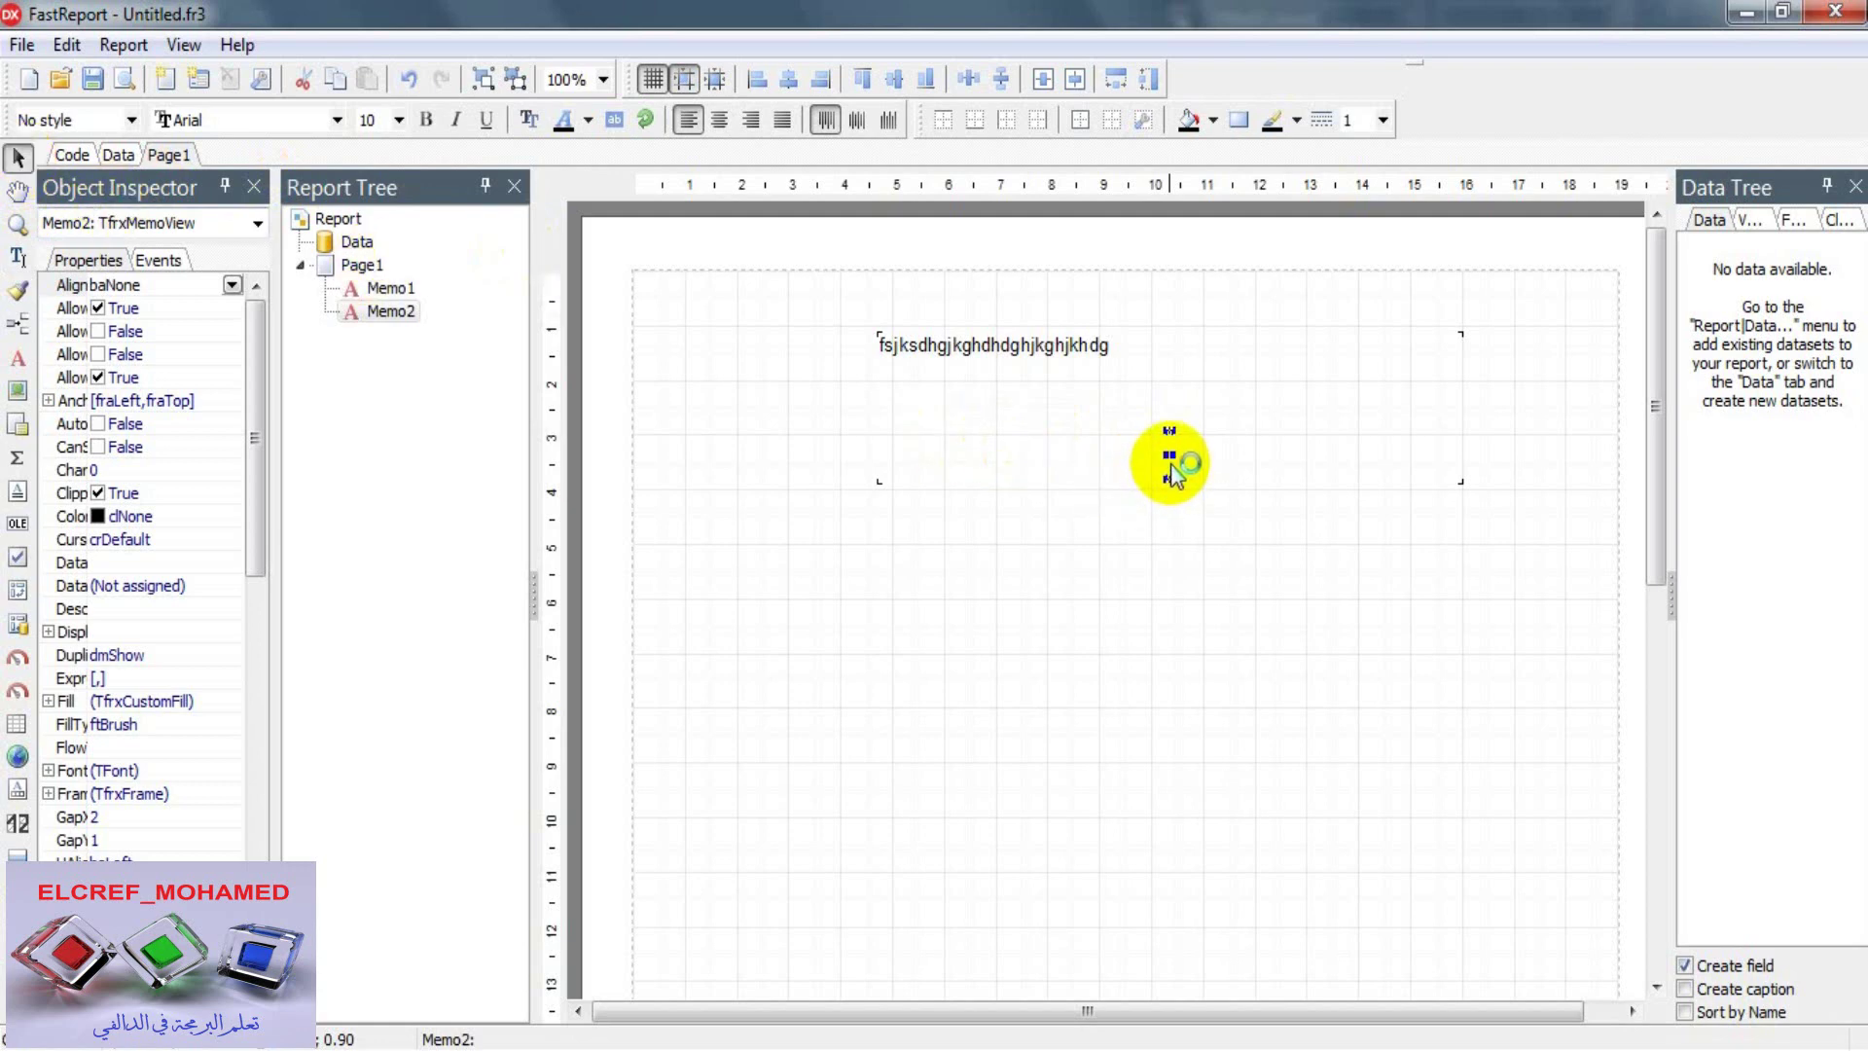
{"action": "key", "text": "Delete"}
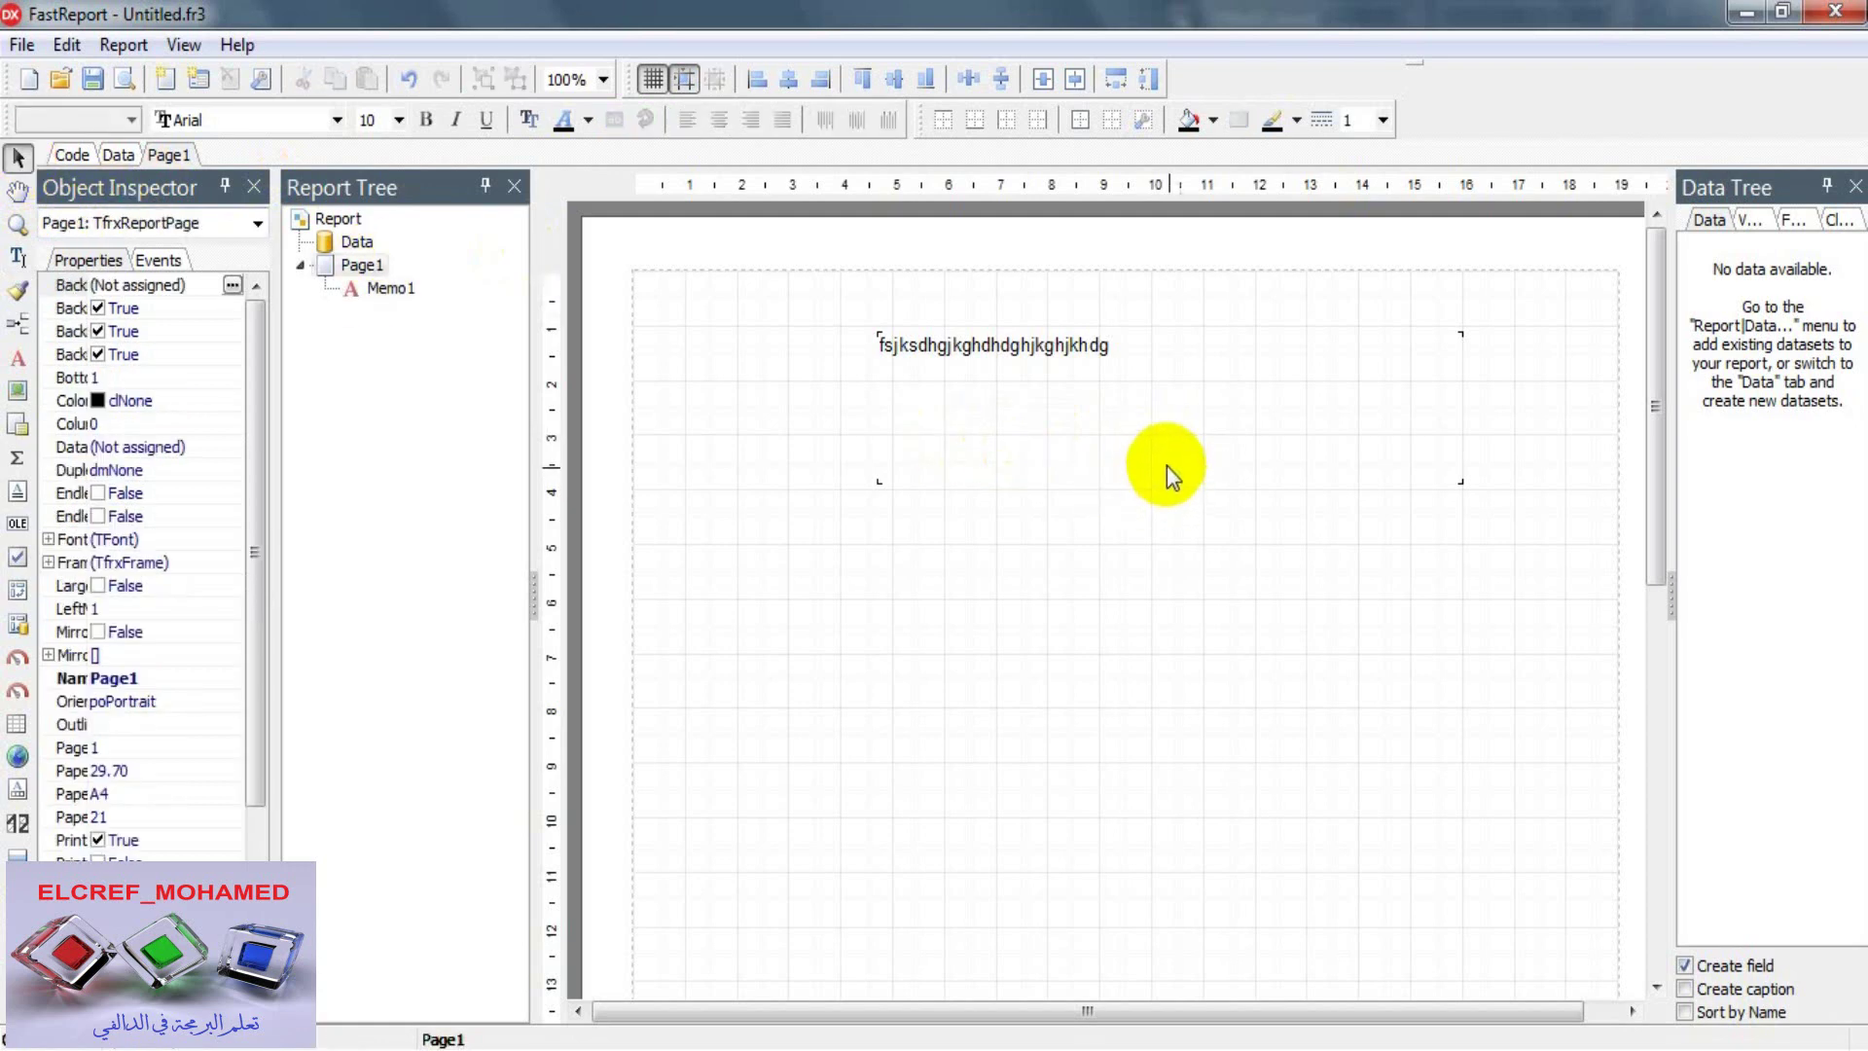
Shrink the text object to about 6.1 cm wide and 1 cm high and position it near the page's horizontal centre
{"action": "left_click", "coordinate": [1192, 457]}
{"action": "left_click_drag", "start_coordinate": [1171, 483], "coordinate": [1134, 386]}
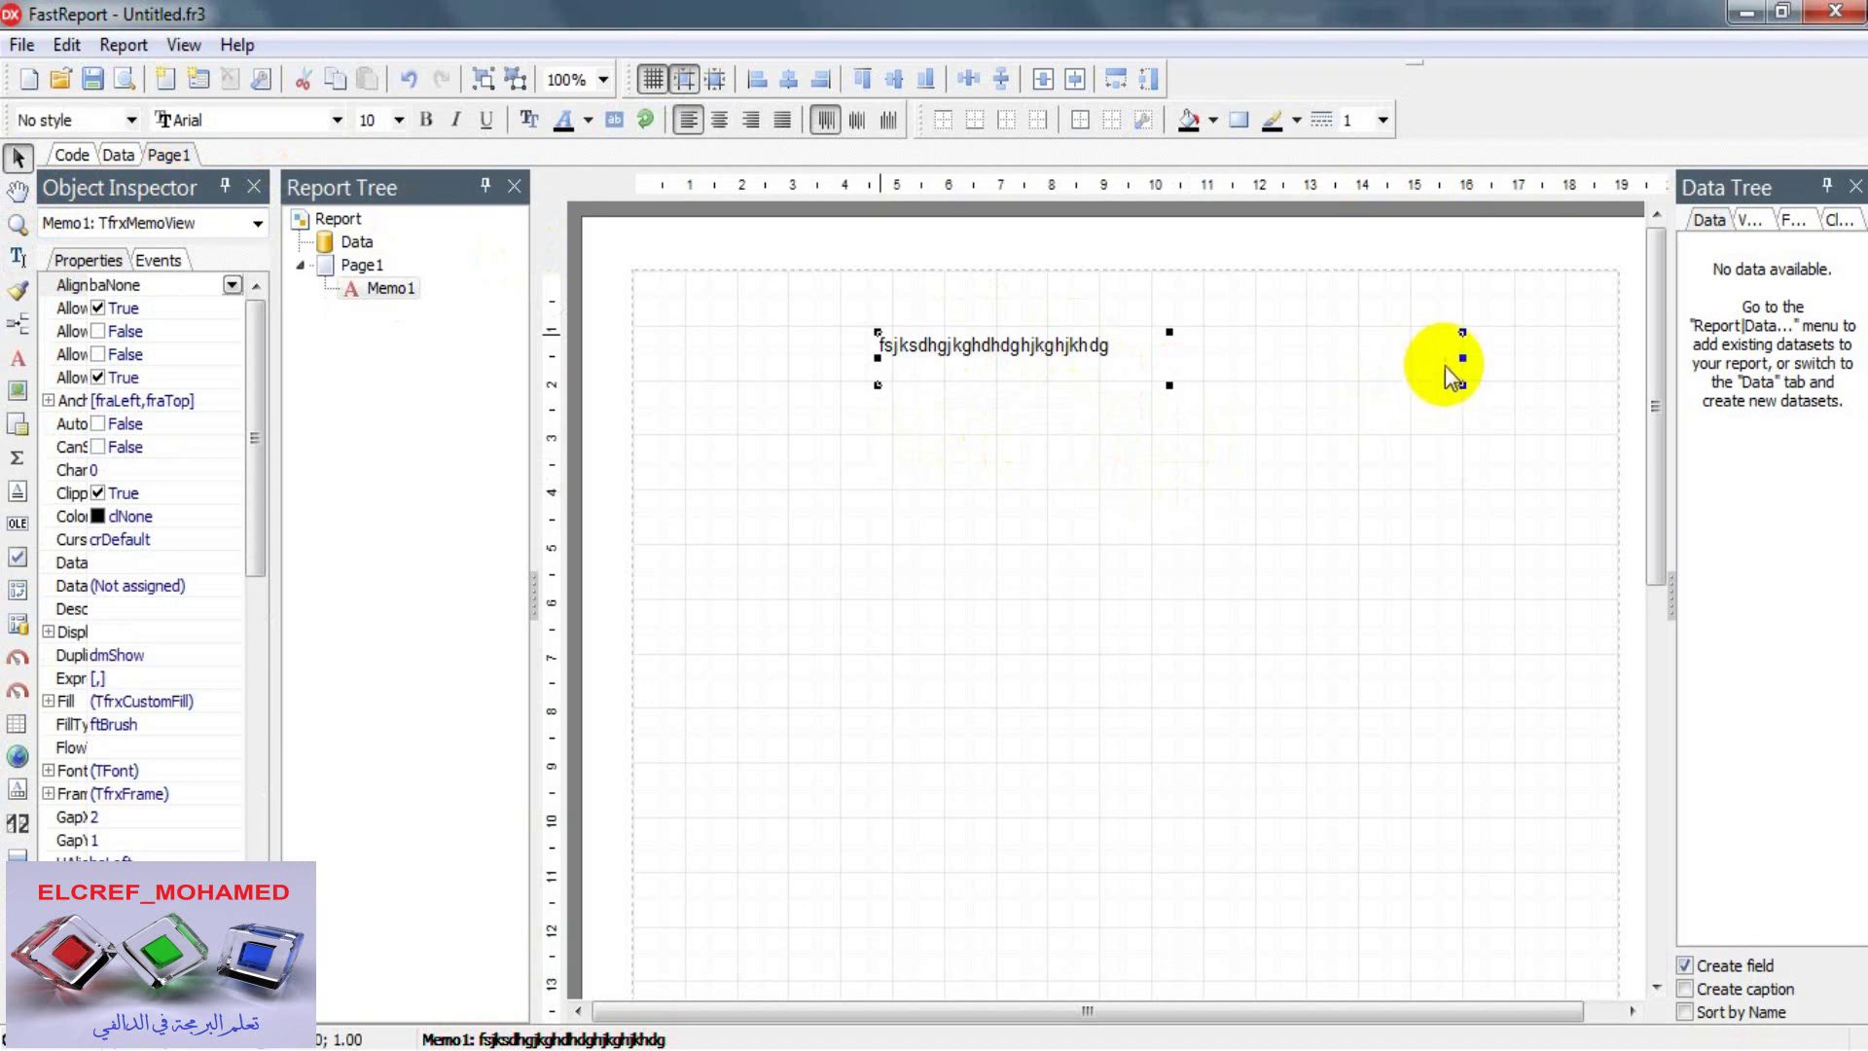
{"action": "left_click_drag", "start_coordinate": [1459, 356], "coordinate": [1215, 357]}
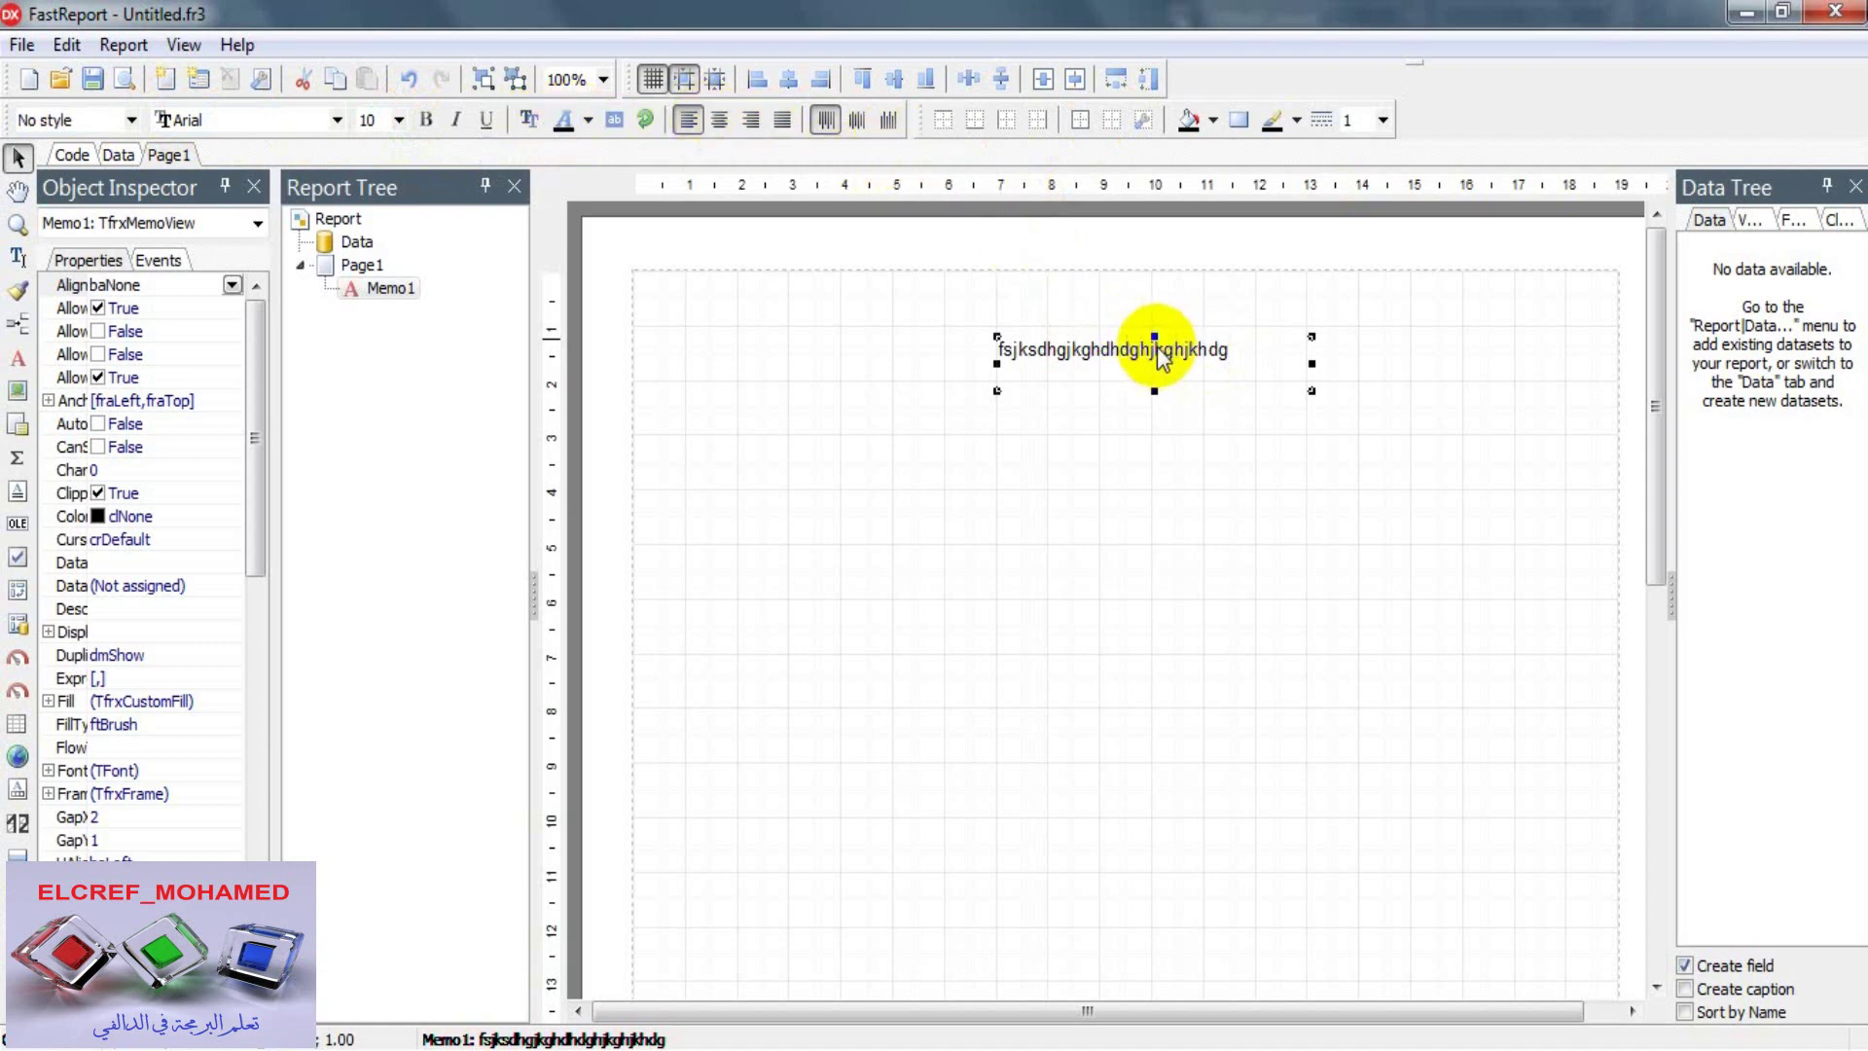
Format the text object with font size 22, bold style and centred alignment
{"action": "left_click", "coordinate": [399, 120]}
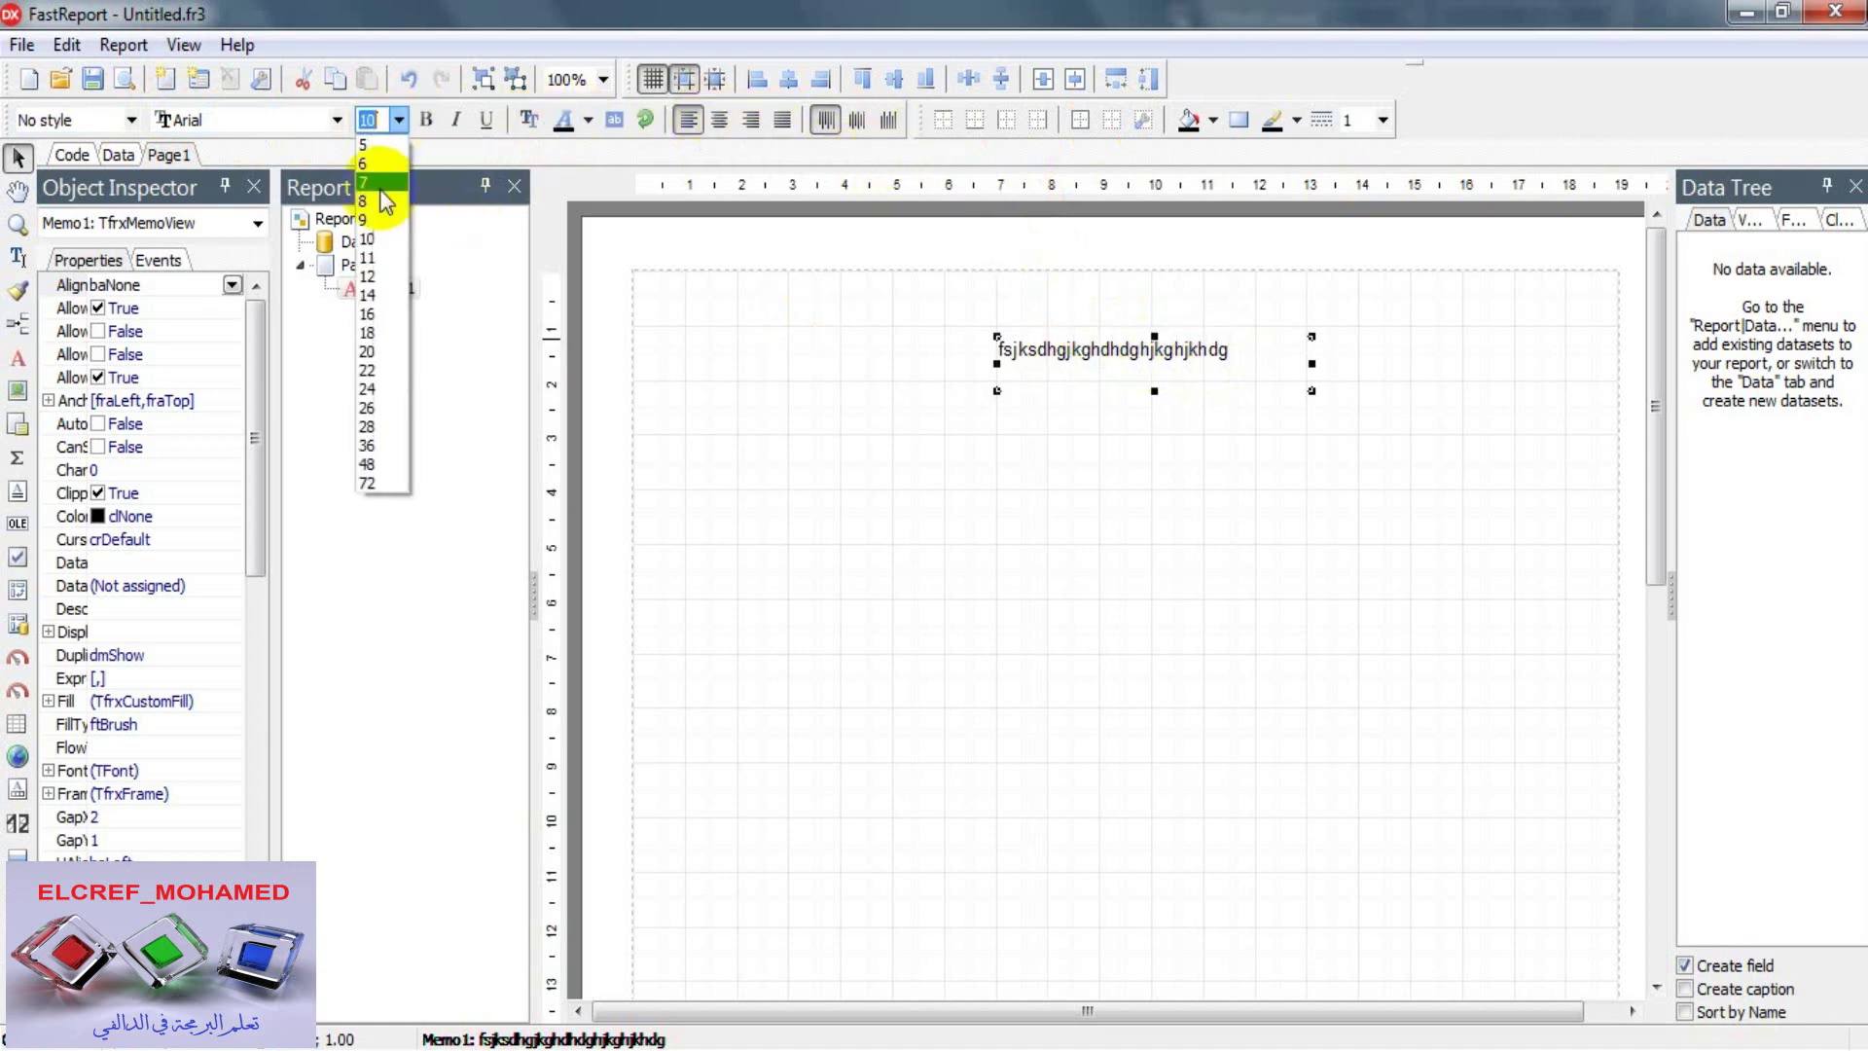
{"action": "left_click", "coordinate": [367, 370]}
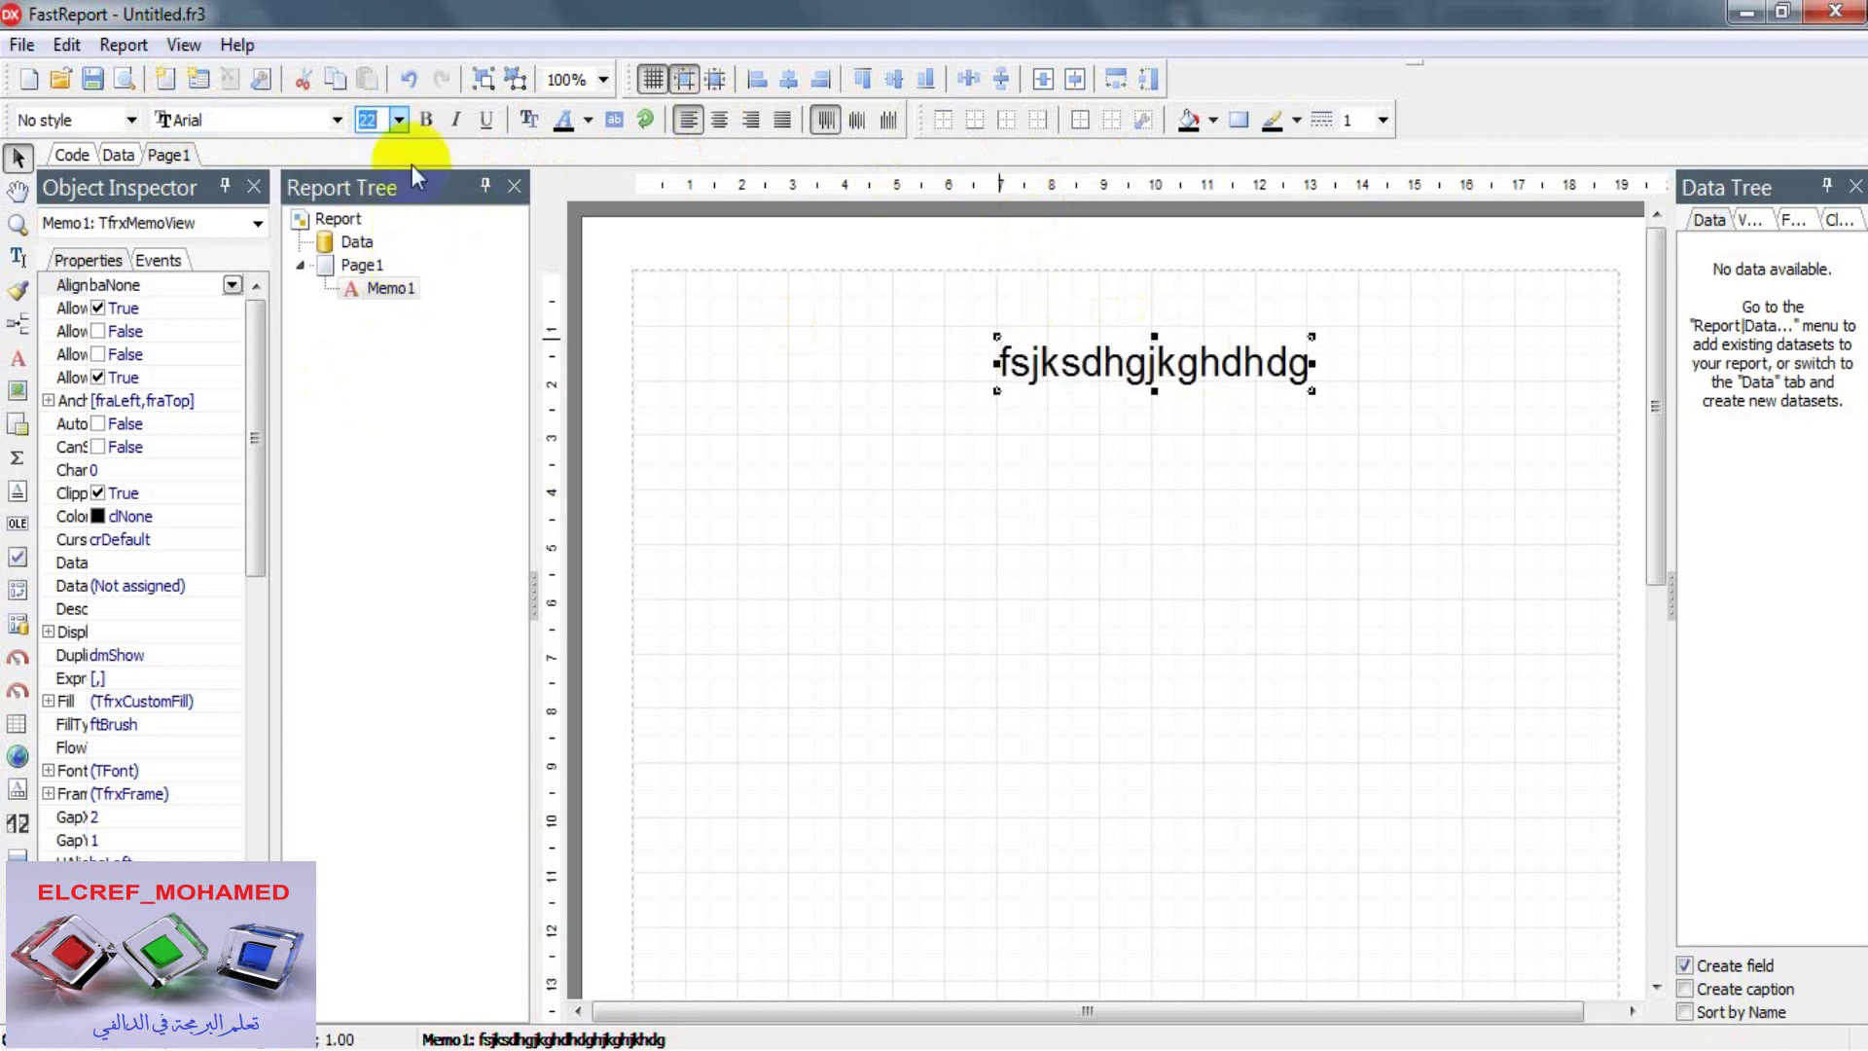
{"action": "left_click", "coordinate": [424, 121]}
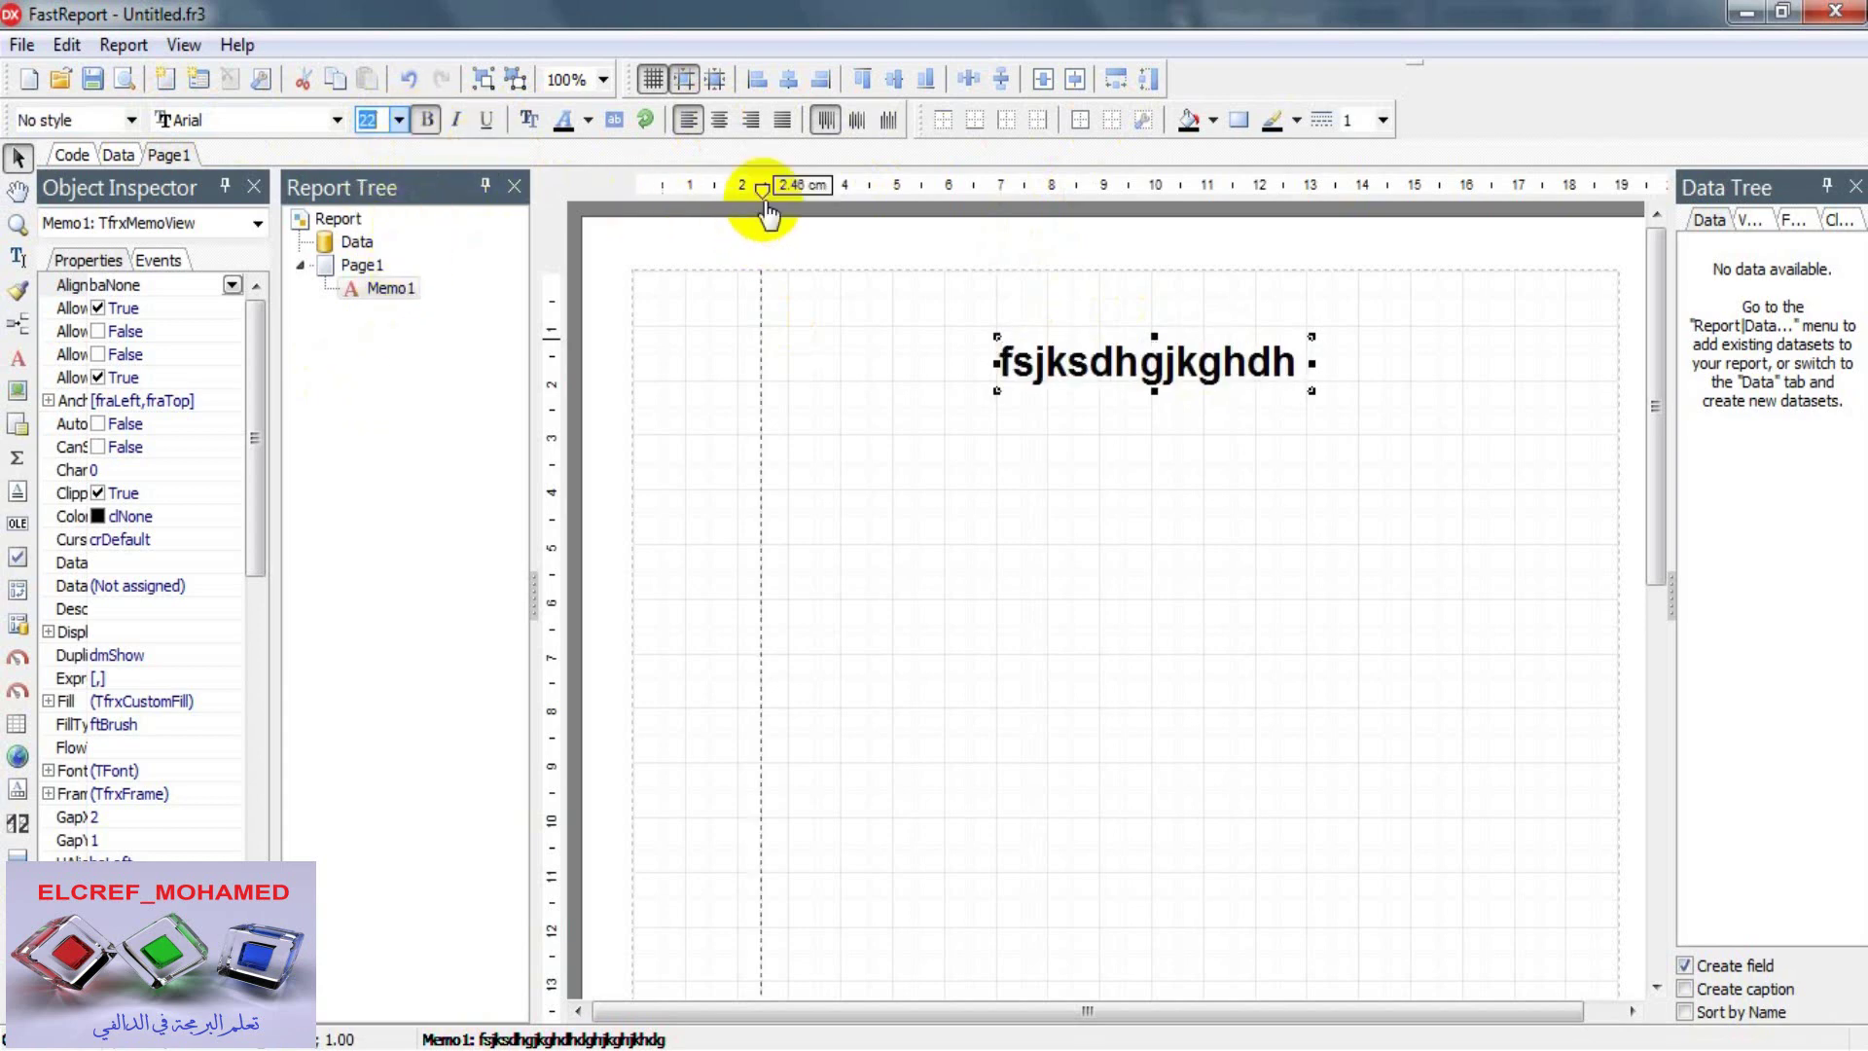
{"action": "left_click", "coordinate": [721, 121]}
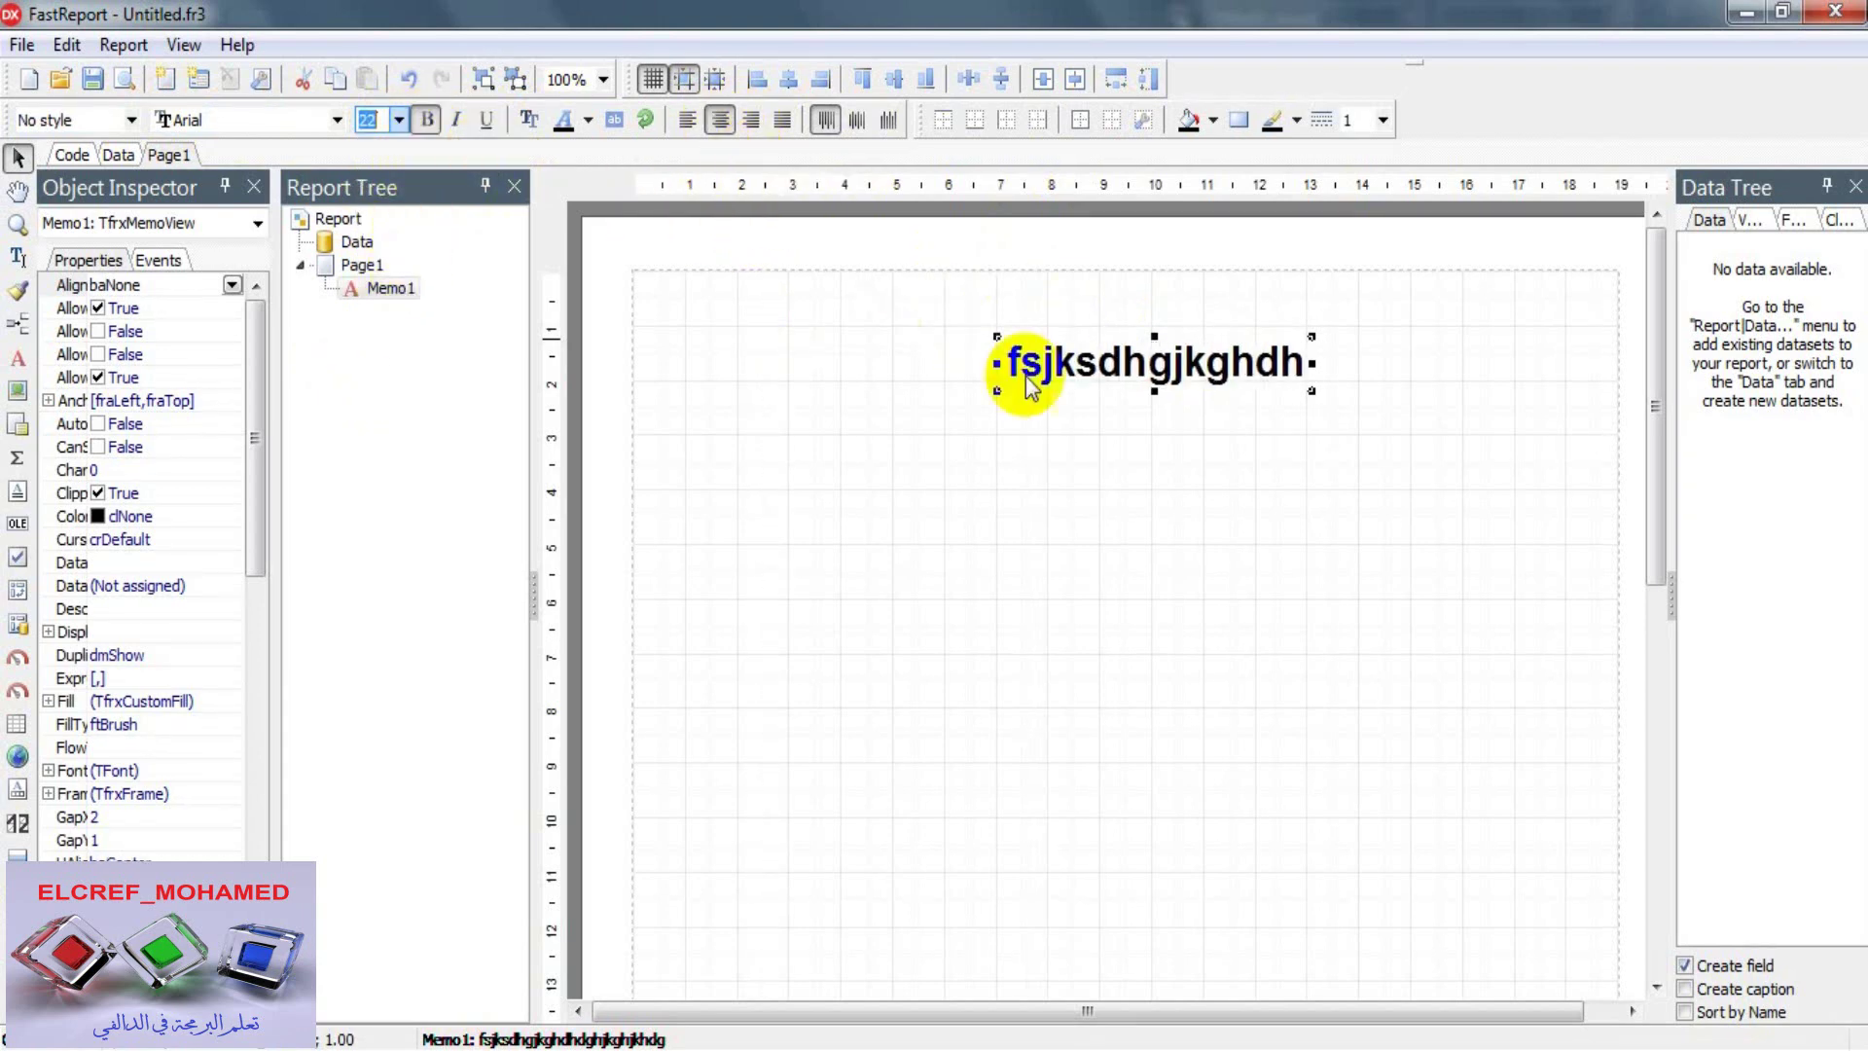
Move the text object toward the page's left margin and widen it to about 16.7 cm so the whole text fits
{"action": "left_click_drag", "start_coordinate": [1317, 365], "coordinate": [1576, 435]}
{"action": "left_click_drag", "start_coordinate": [1357, 360], "coordinate": [1060, 338]}
{"action": "left_click_drag", "start_coordinate": [1280, 342], "coordinate": [1568, 368]}
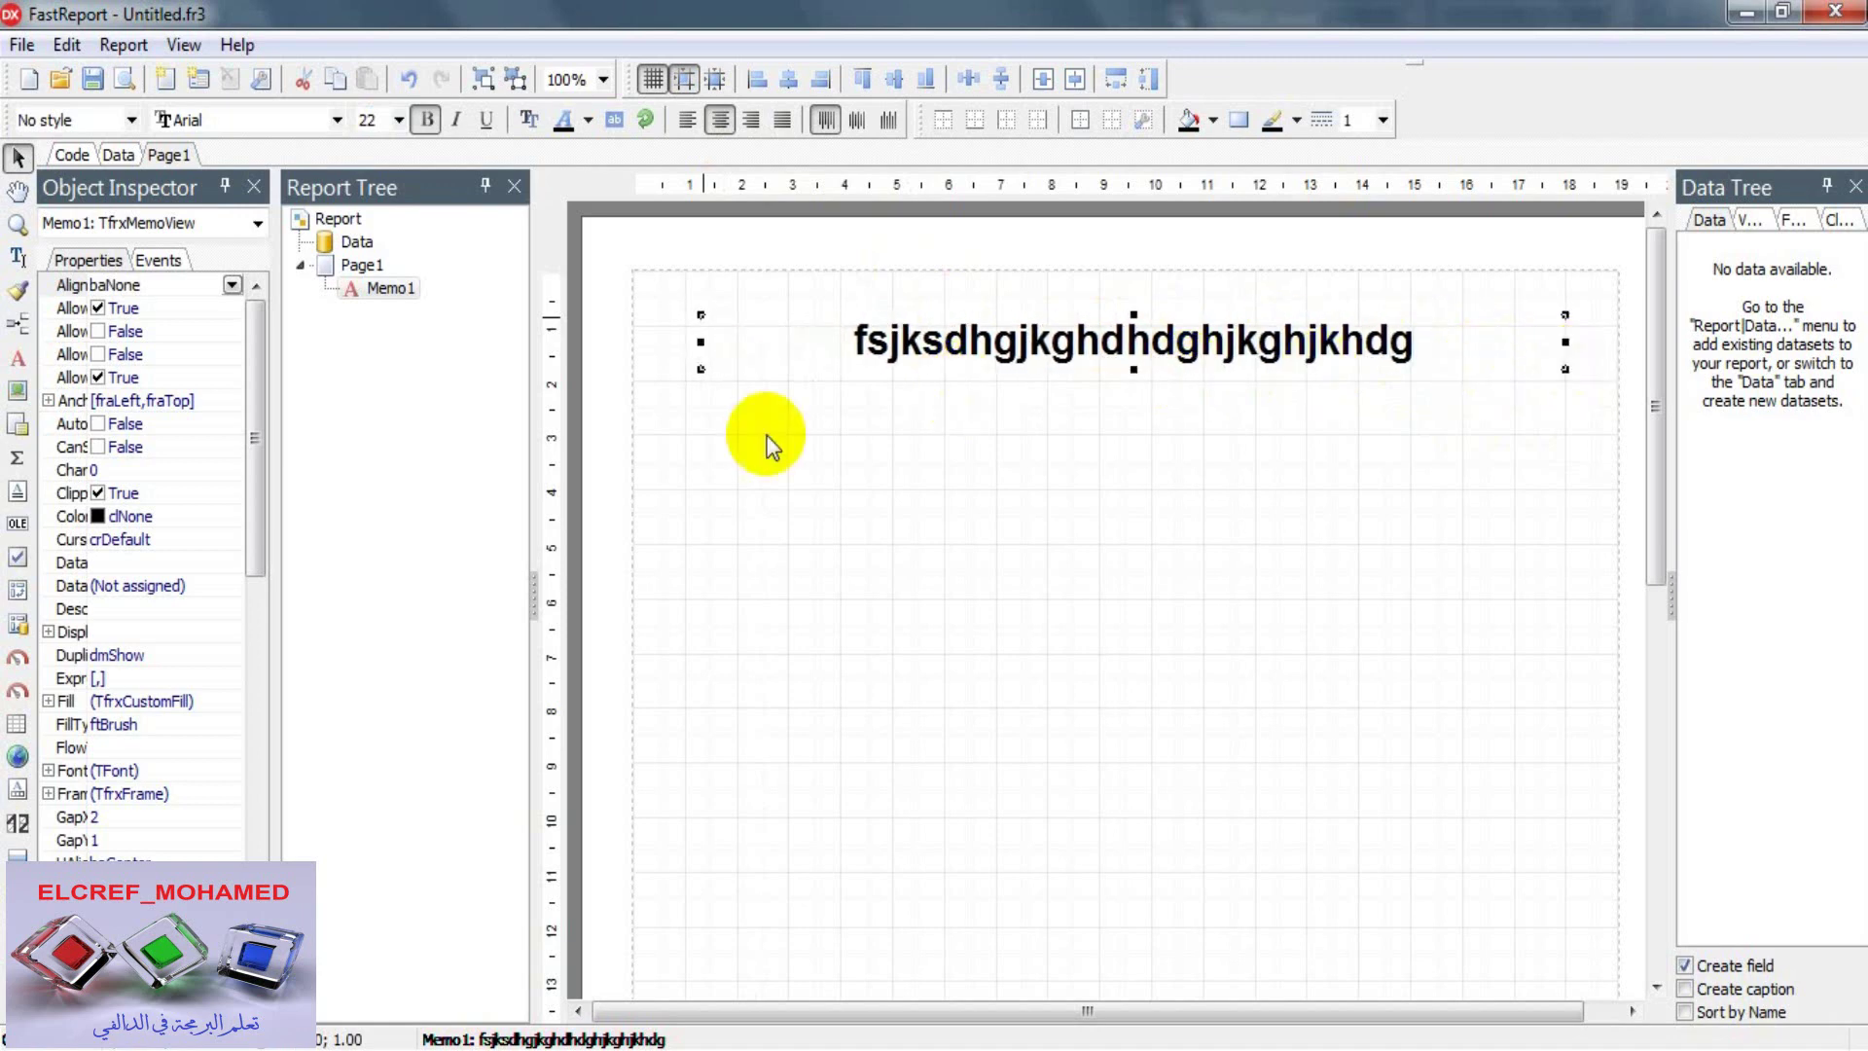
Try right alignment on the text object and set it to left alignment
{"action": "left_click", "coordinate": [749, 120]}
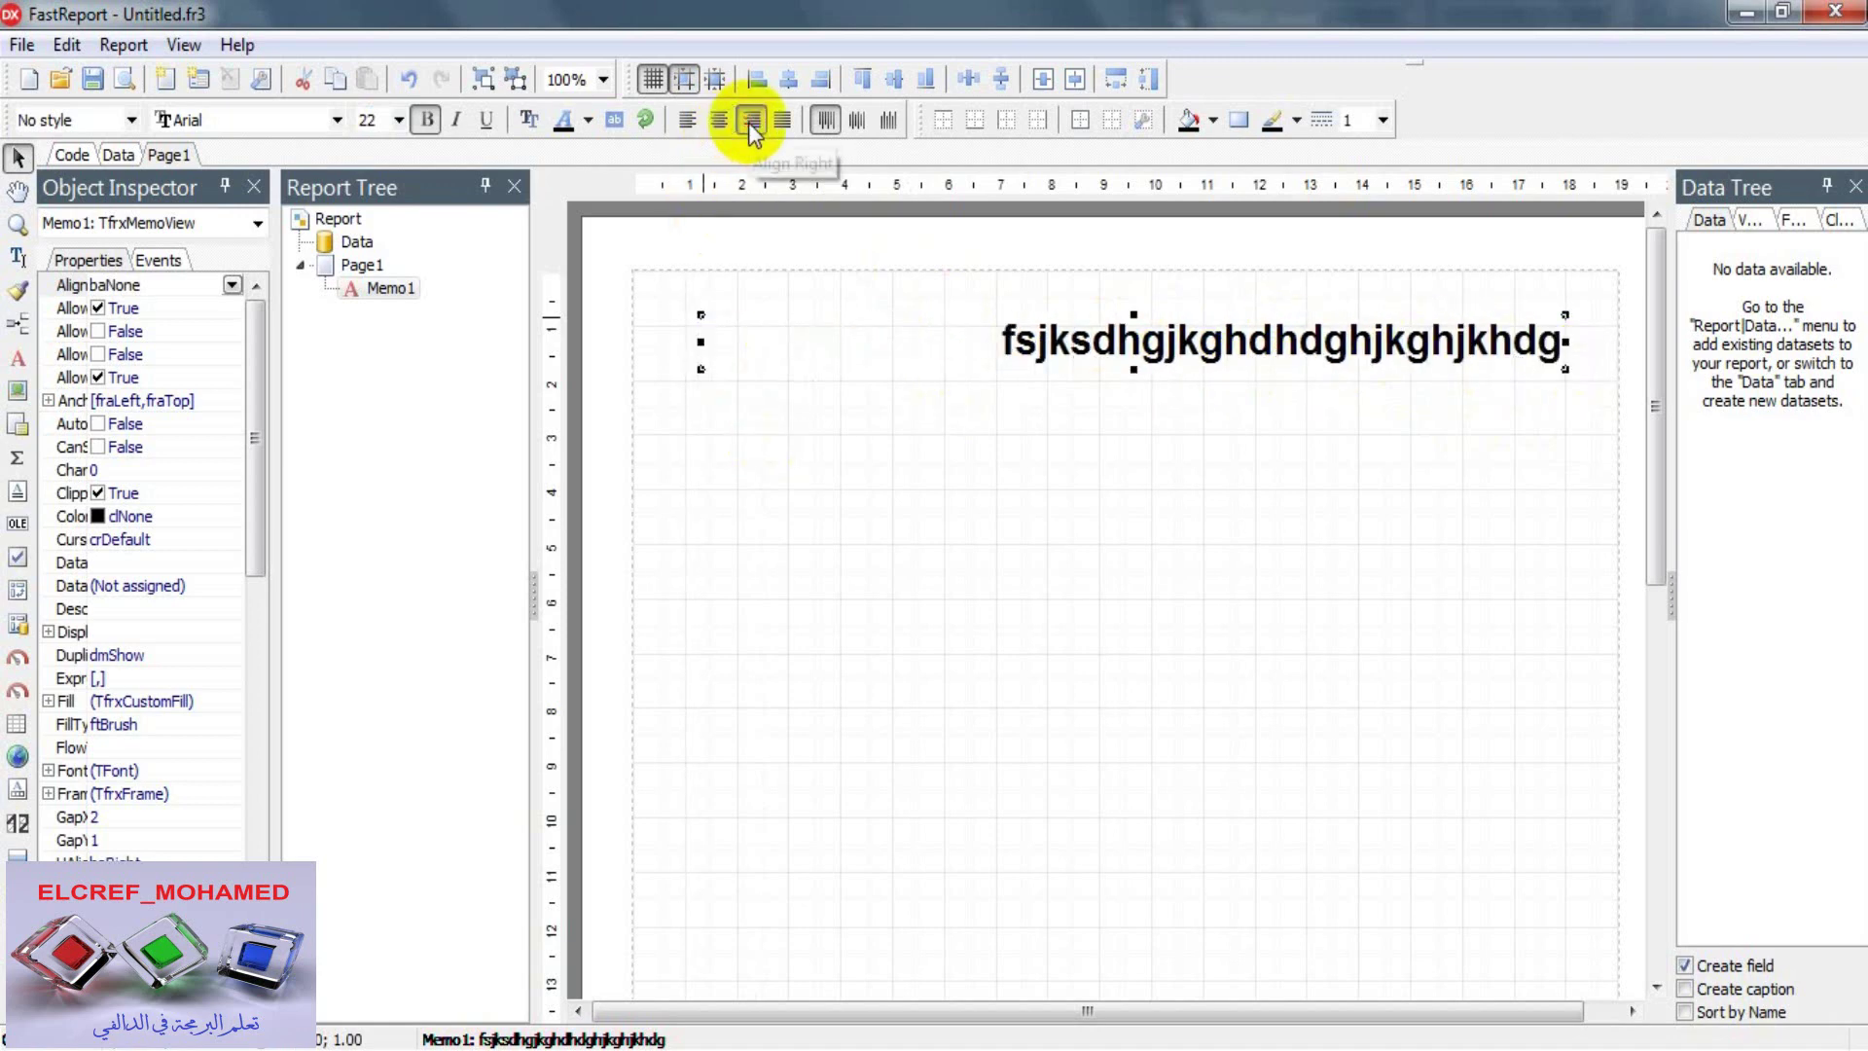
{"action": "left_click", "coordinate": [696, 125]}
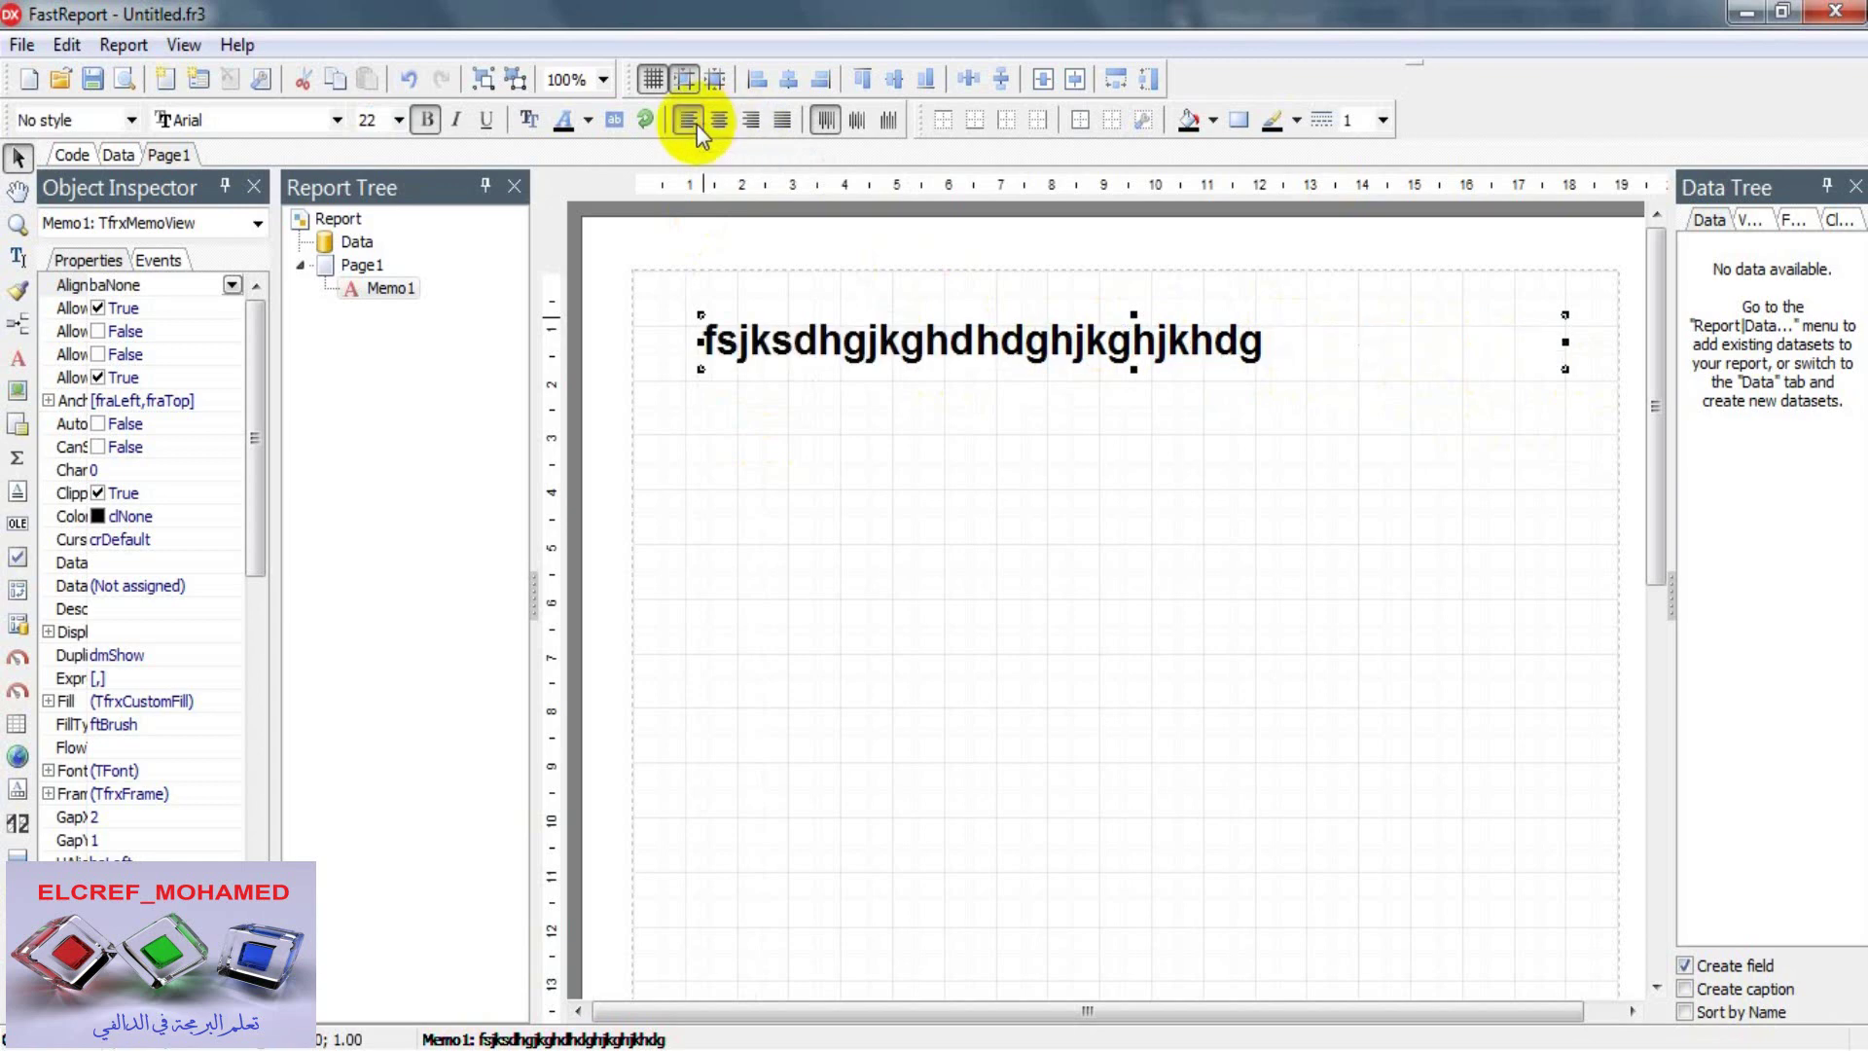
Centre the text within its object and narrow the object to about 3.9 cm near the page's left margin
{"action": "left_click", "coordinate": [726, 126]}
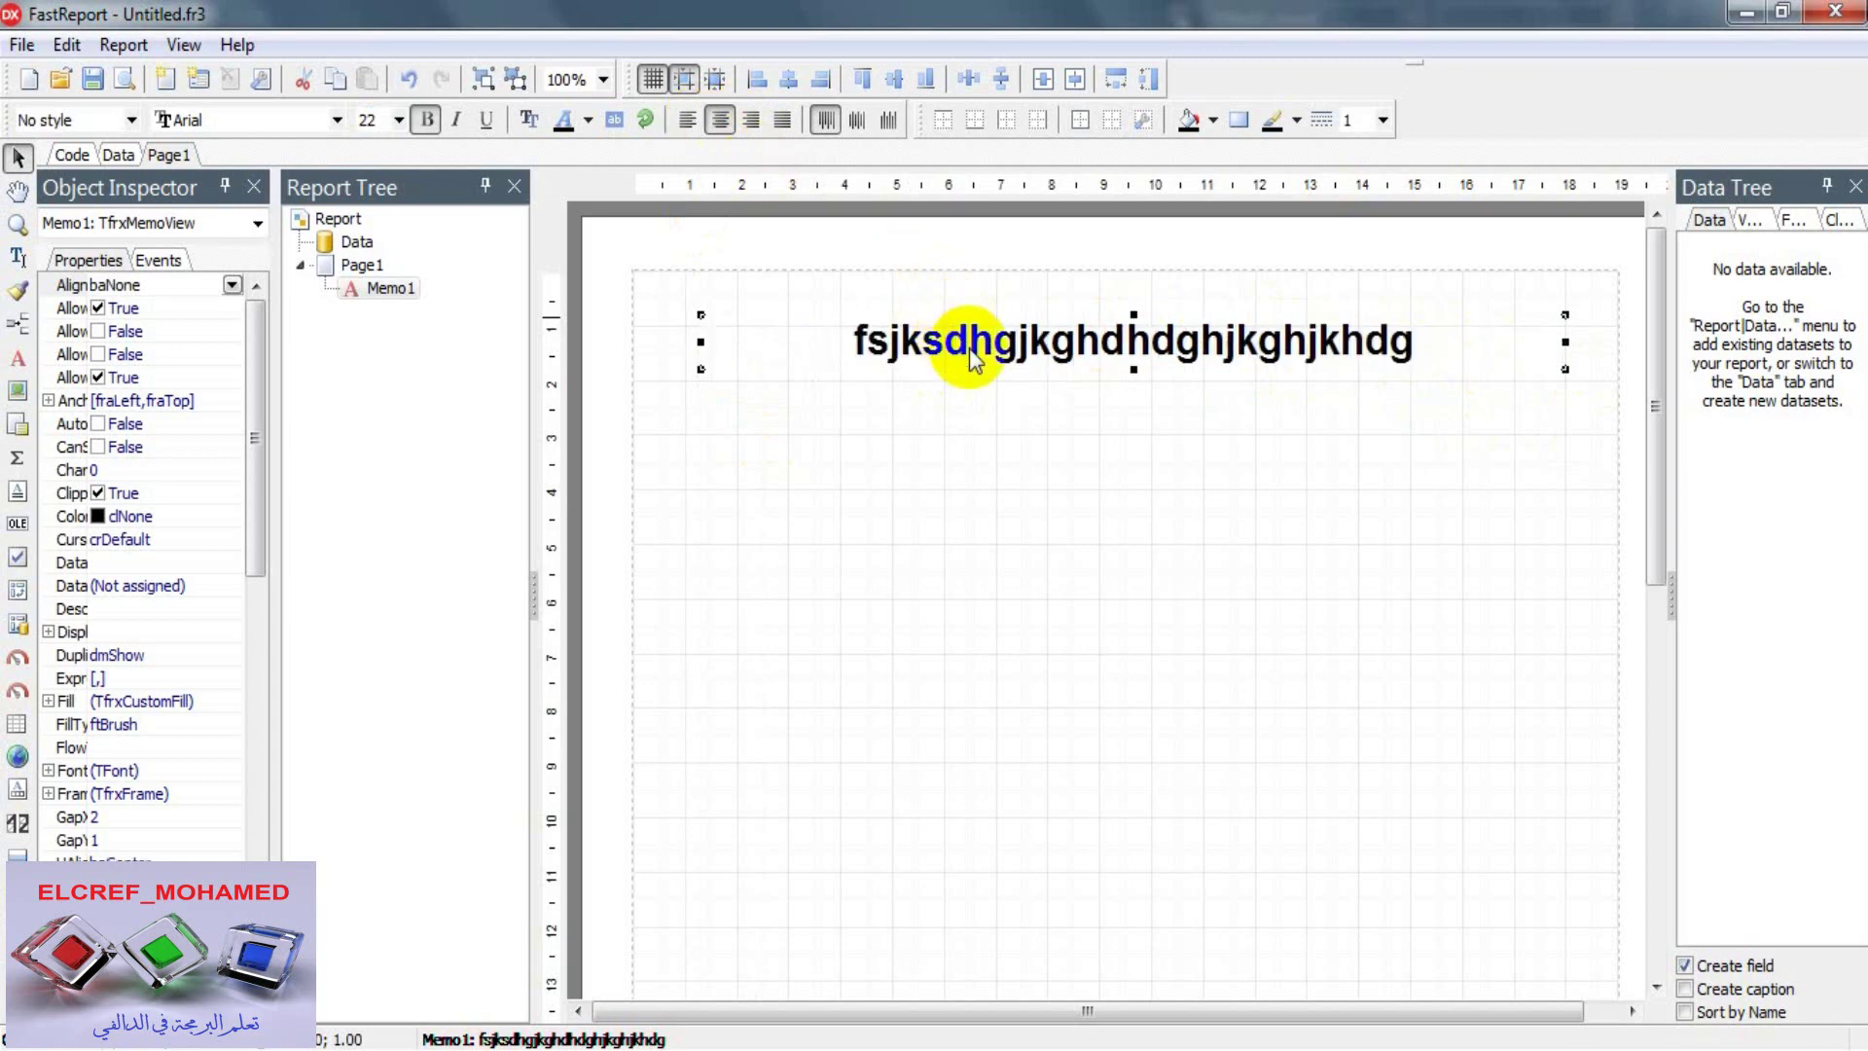
{"action": "mouse_move", "coordinate": [1566, 342]}
{"action": "left_mouse_down"}
{"action": "mouse_move", "coordinate": [893, 333]}
{"action": "mouse_move", "coordinate": [801, 350]}
{"action": "left_mouse_up"}
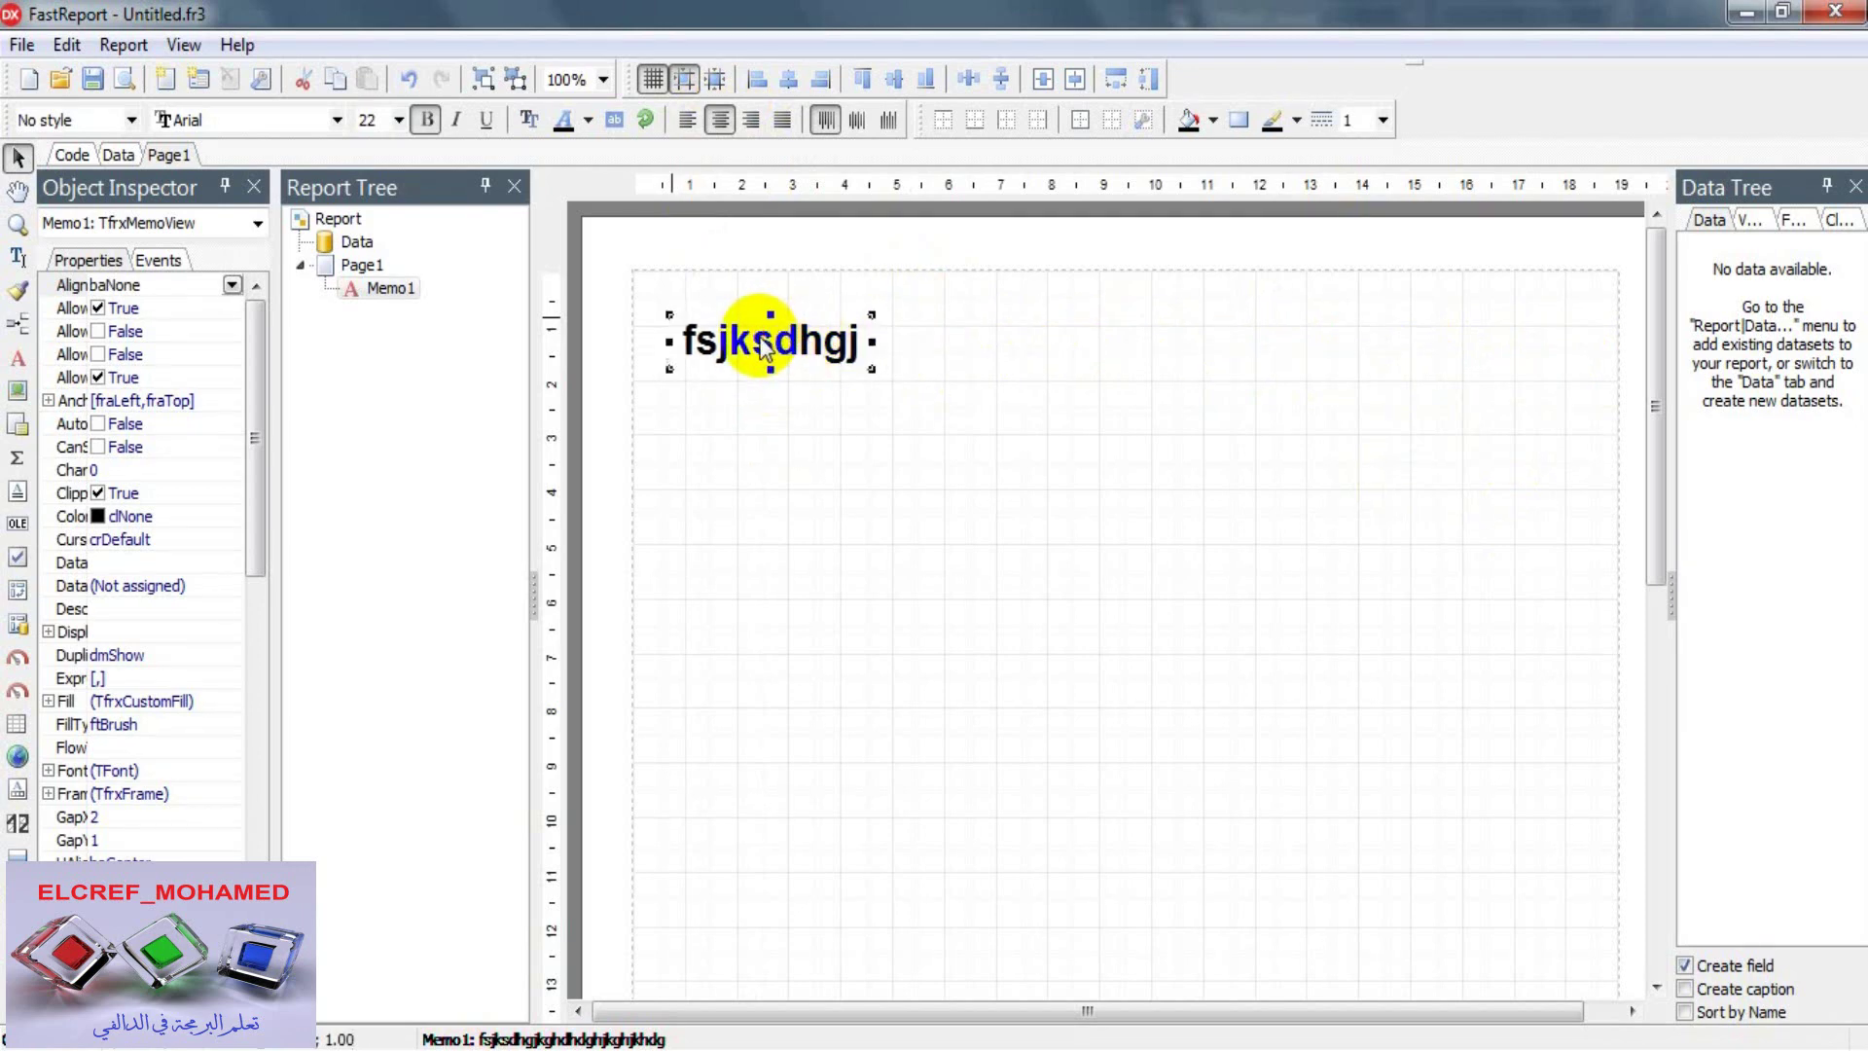
{"action": "left_click", "coordinate": [762, 342]}
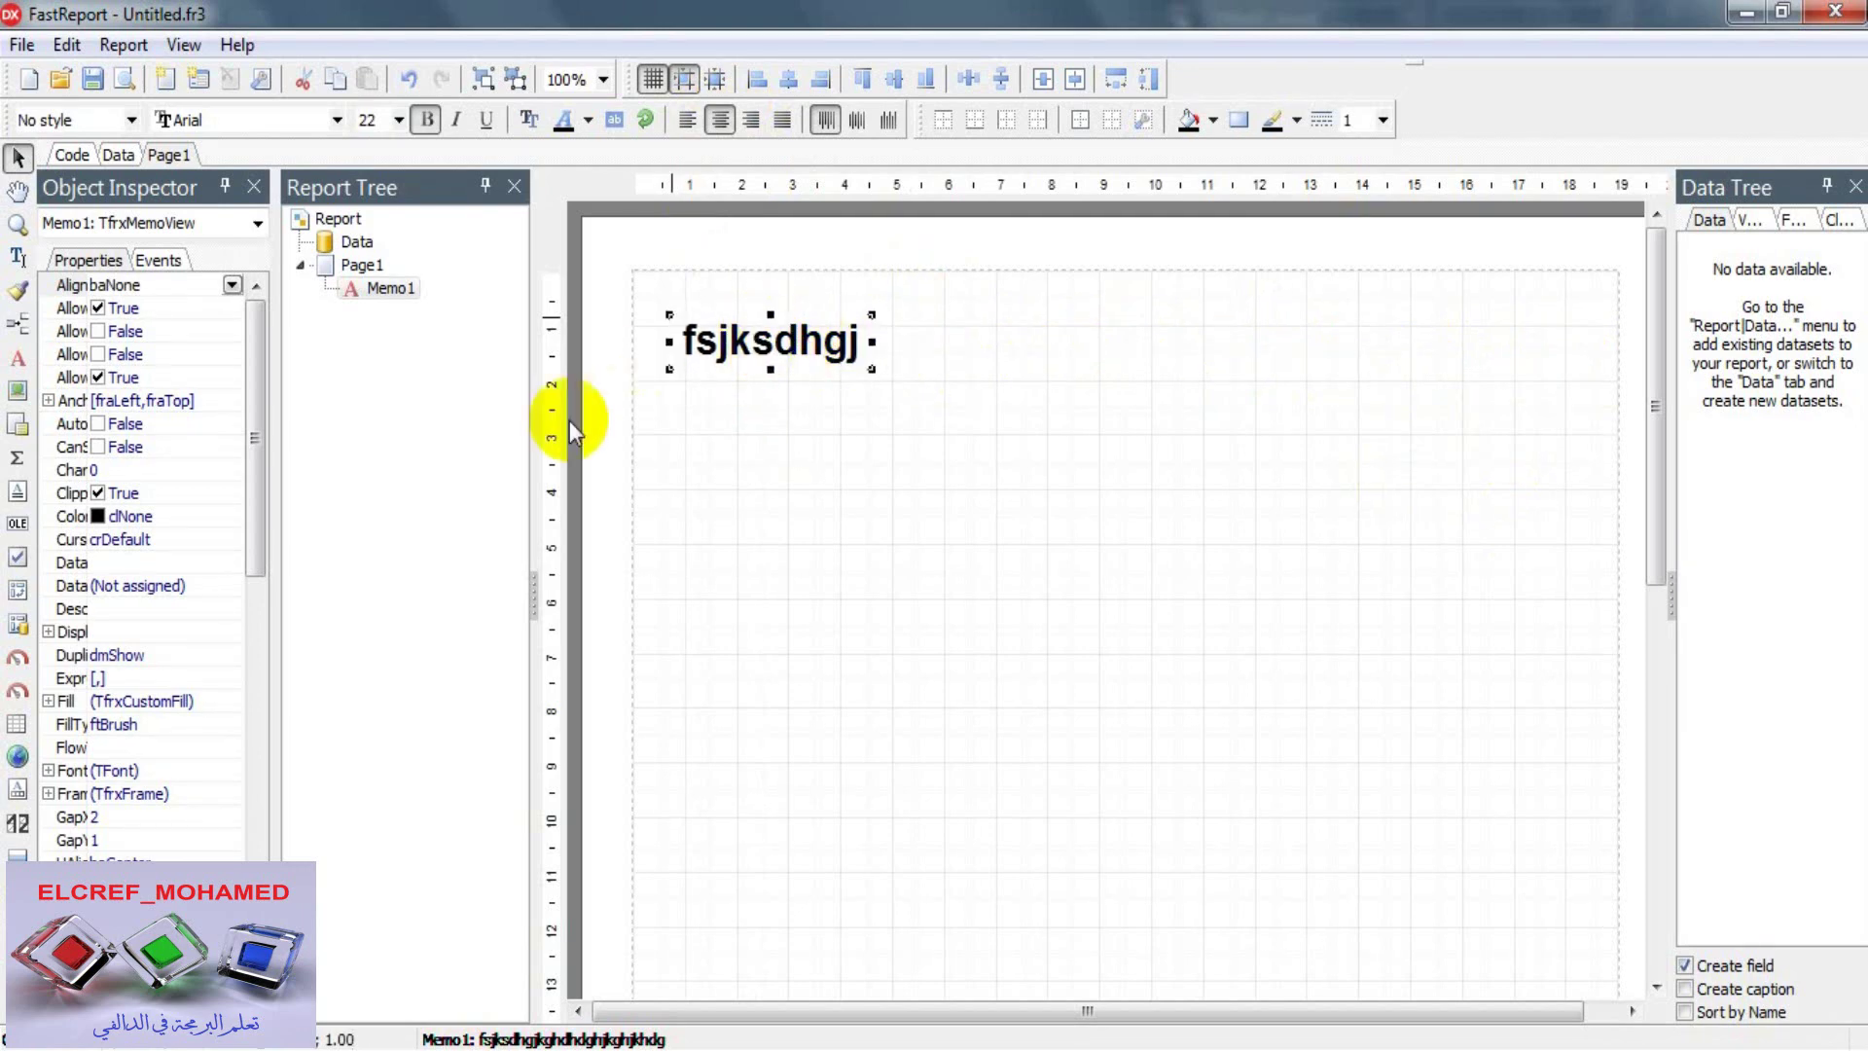
Set the text object's Align property to baCenter and its frame colour to red
{"action": "left_click", "coordinate": [232, 284]}
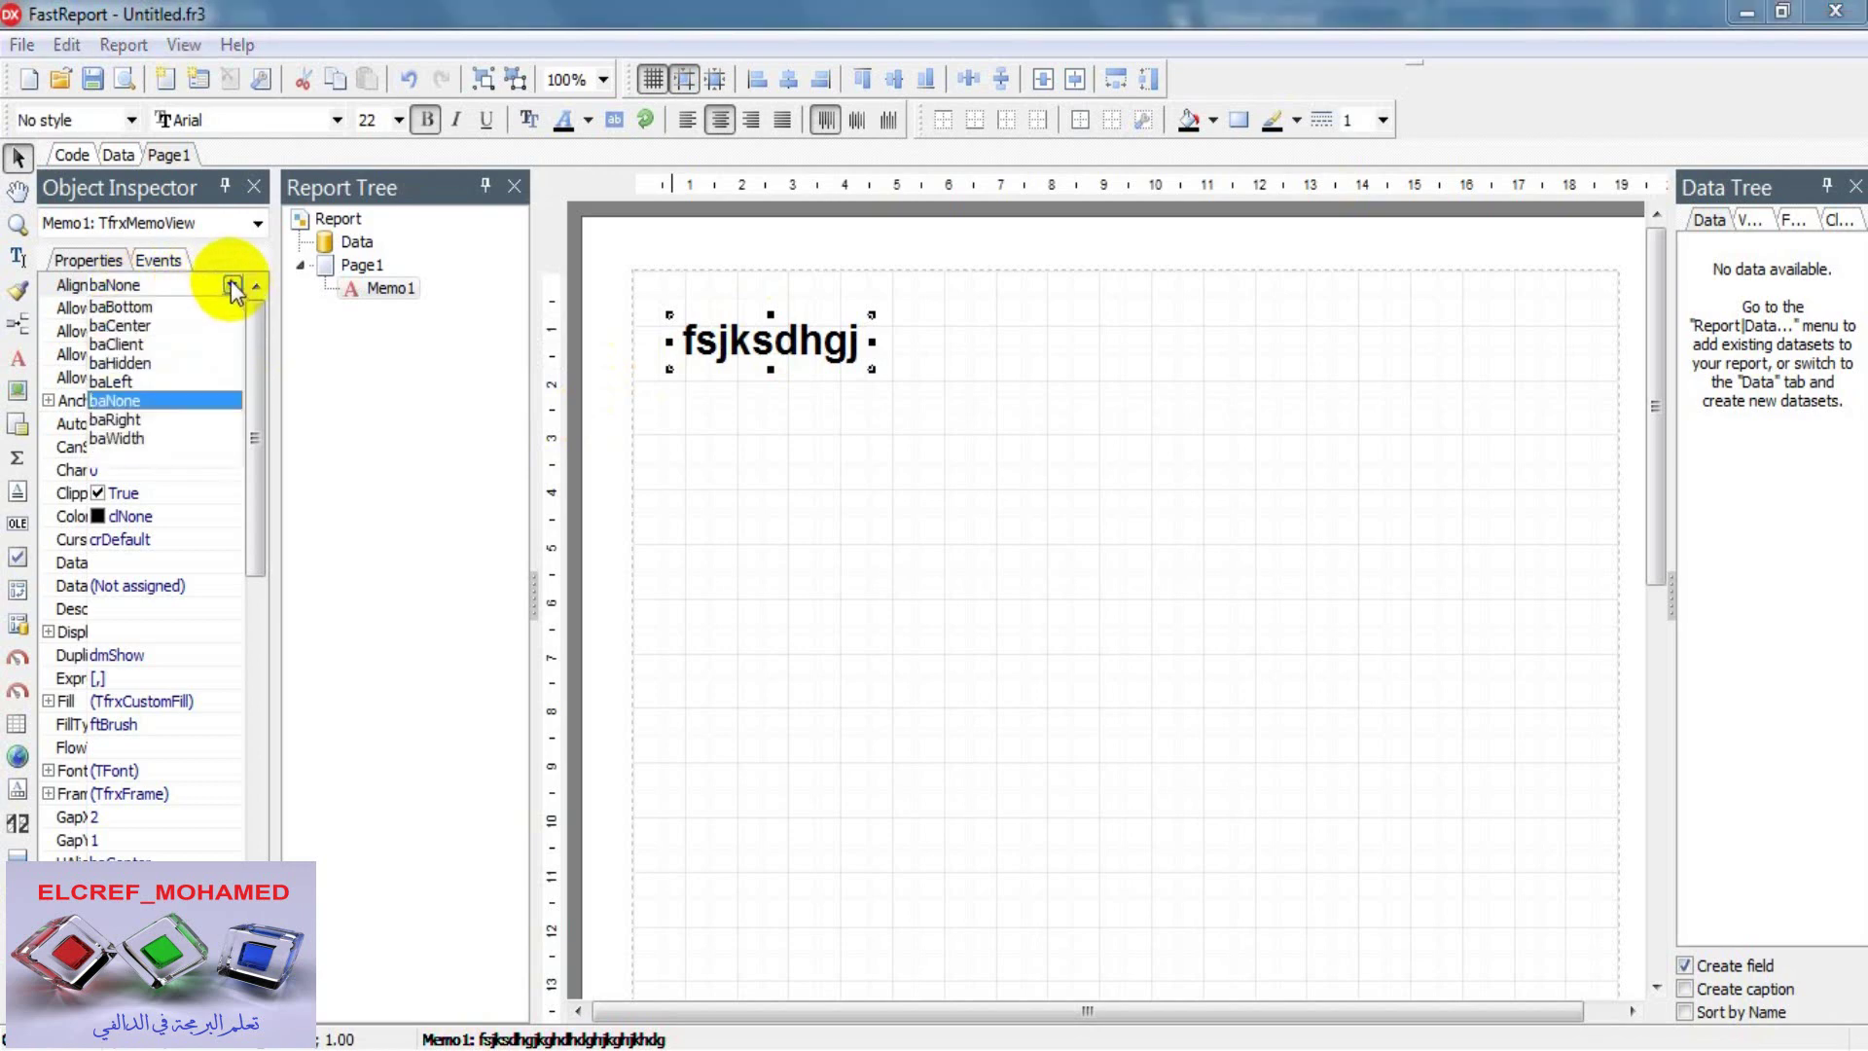
{"action": "left_click", "coordinate": [131, 327]}
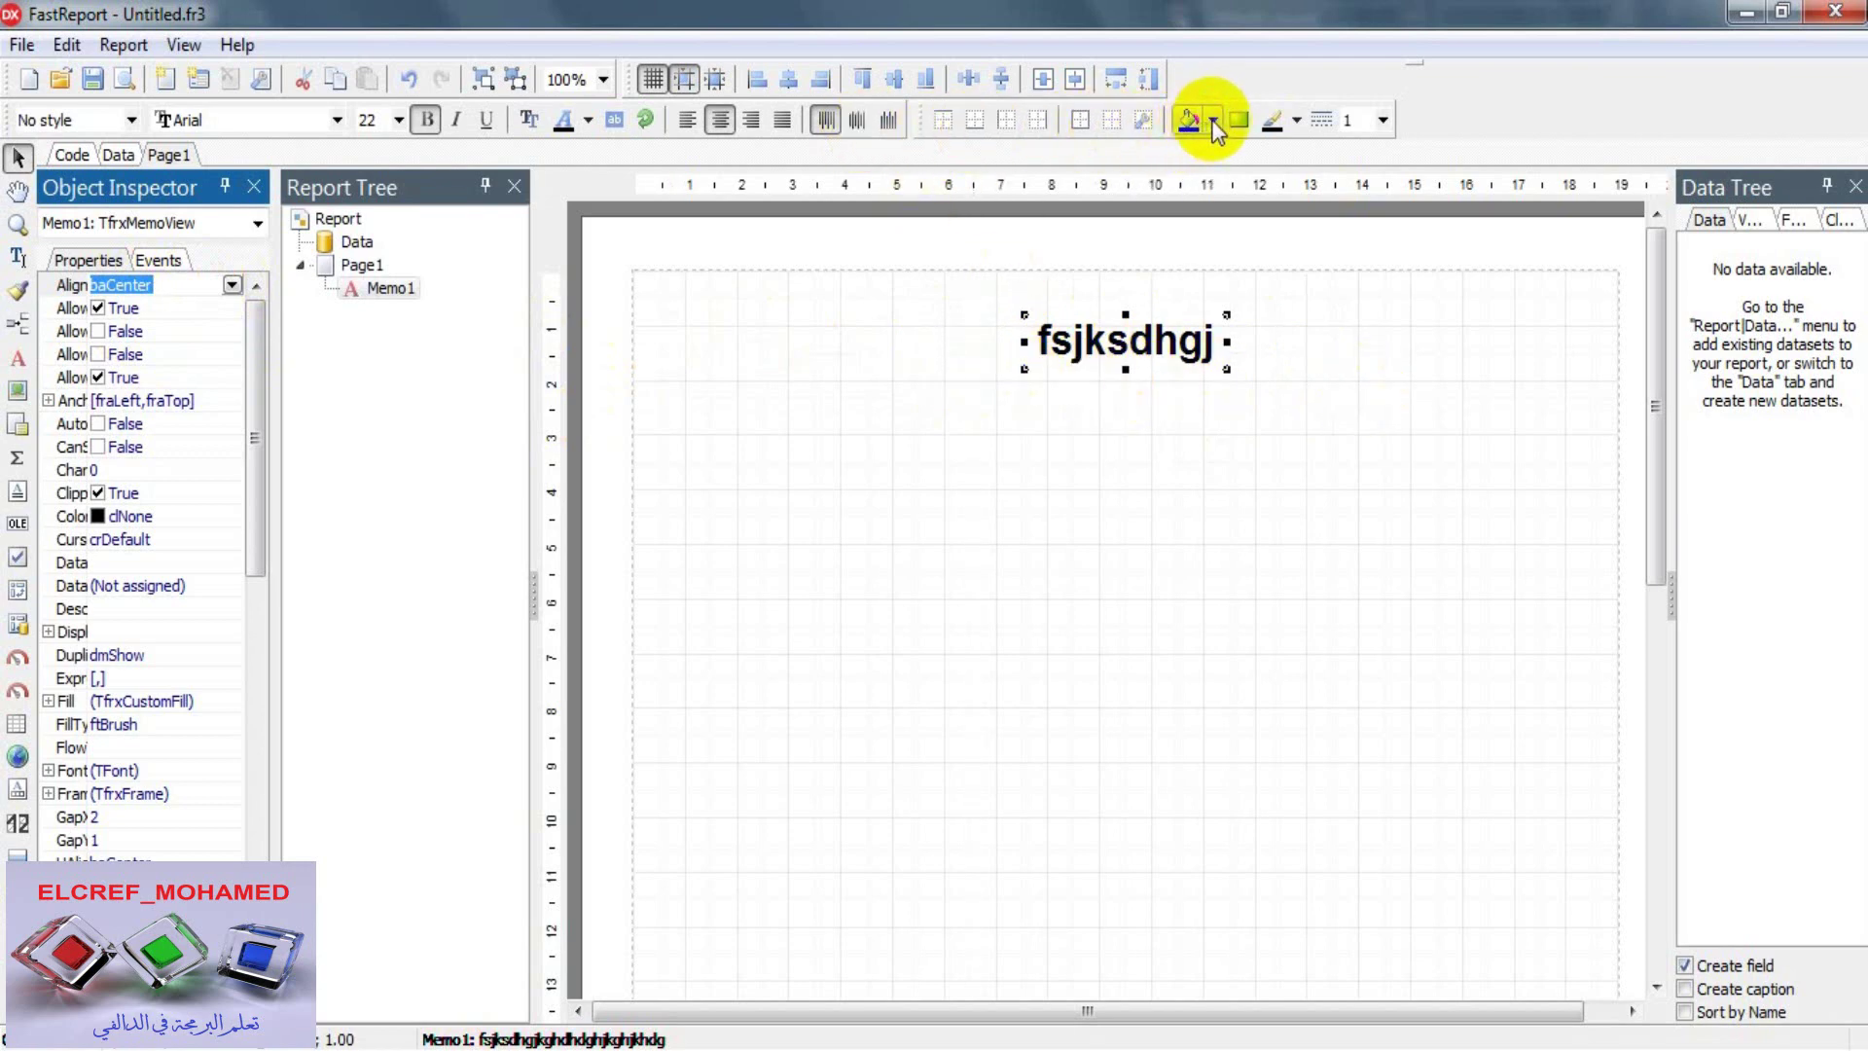
{"action": "left_click", "coordinate": [1297, 120]}
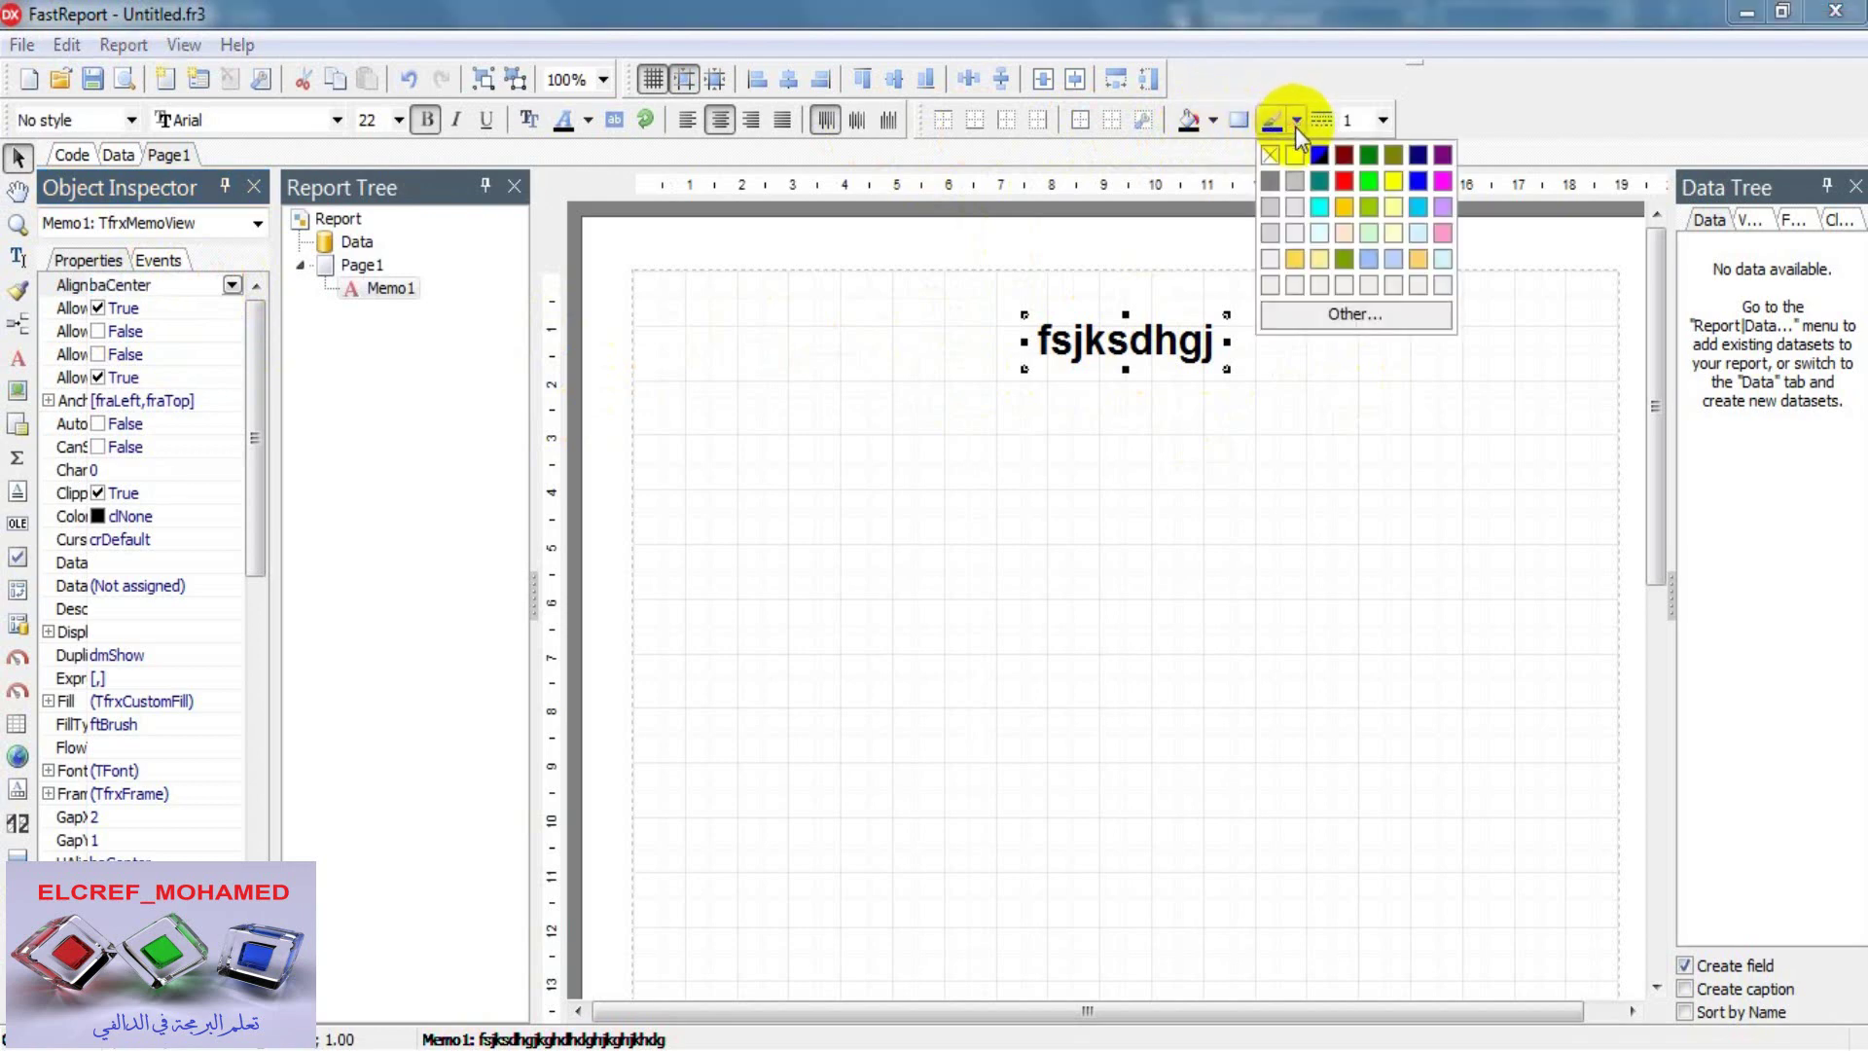
{"action": "left_click", "coordinate": [1353, 194]}
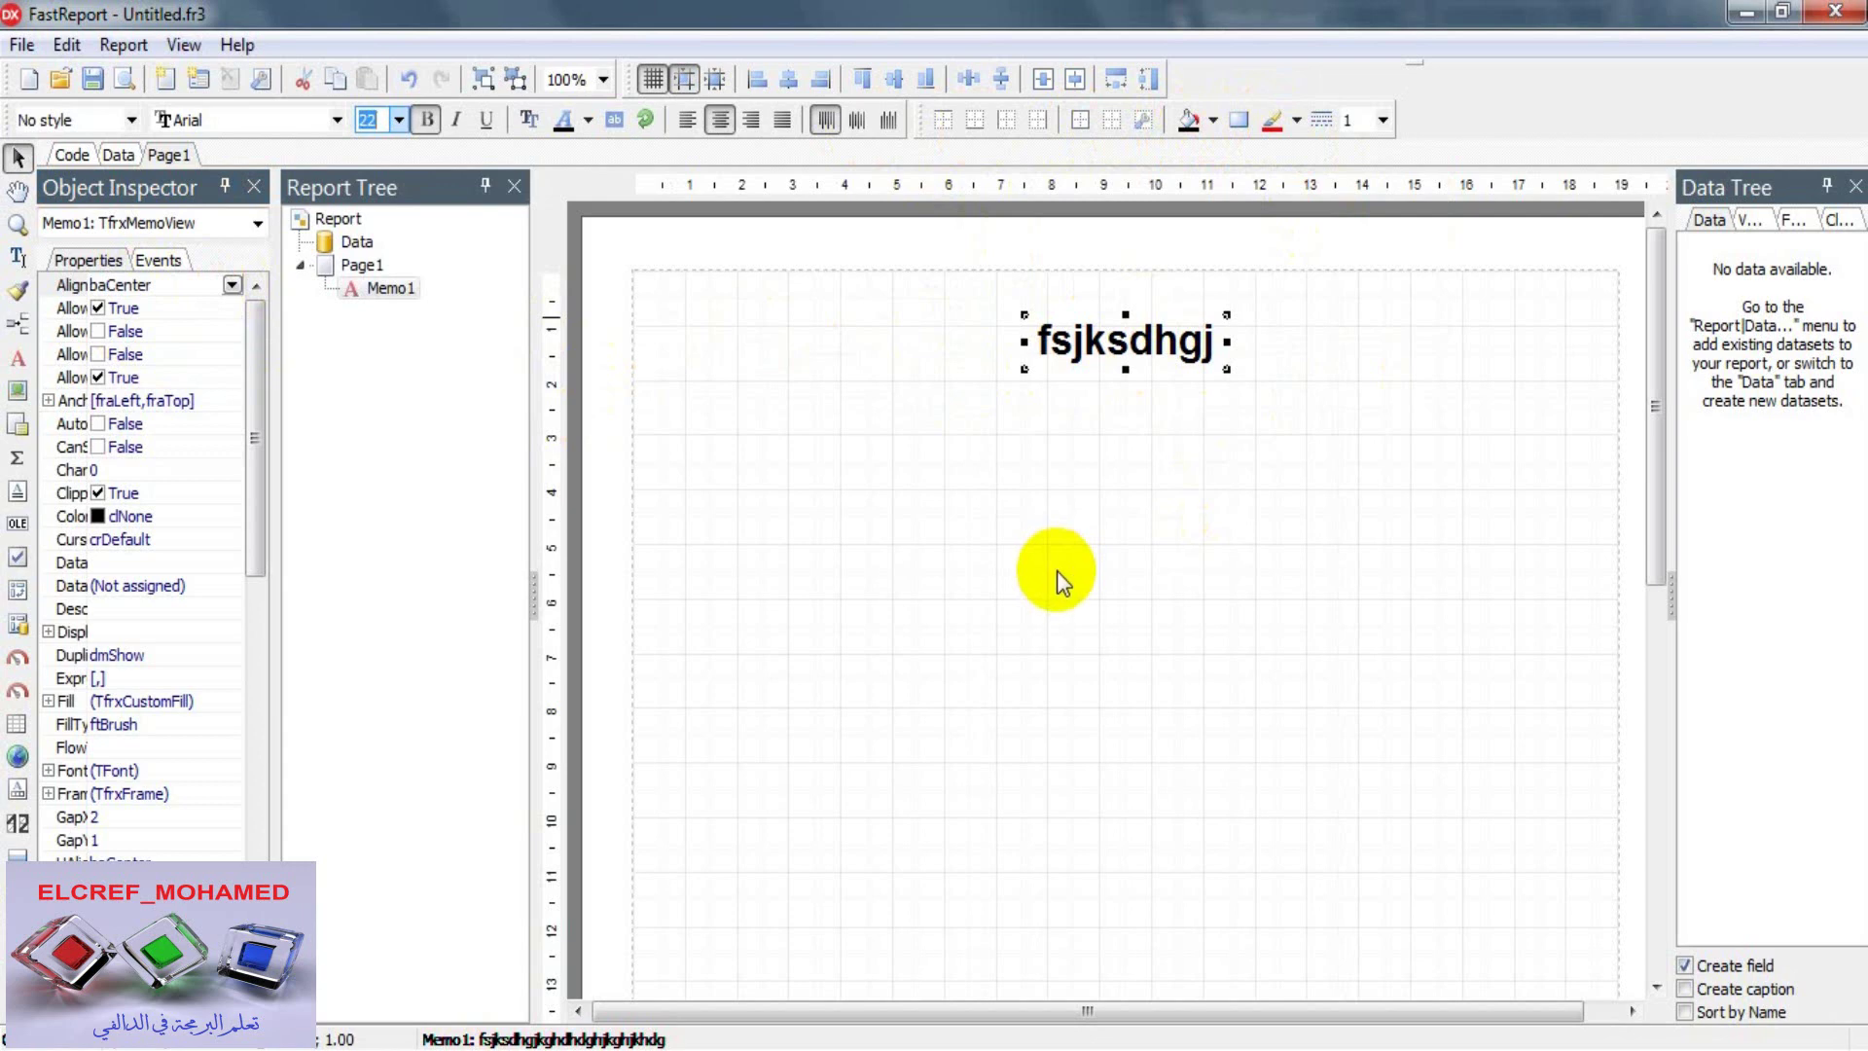
Colour the object's text red and fill its background with lime
{"action": "double_click", "coordinate": [1126, 355]}
{"action": "left_click_drag", "start_coordinate": [1177, 340], "coordinate": [1226, 355]}
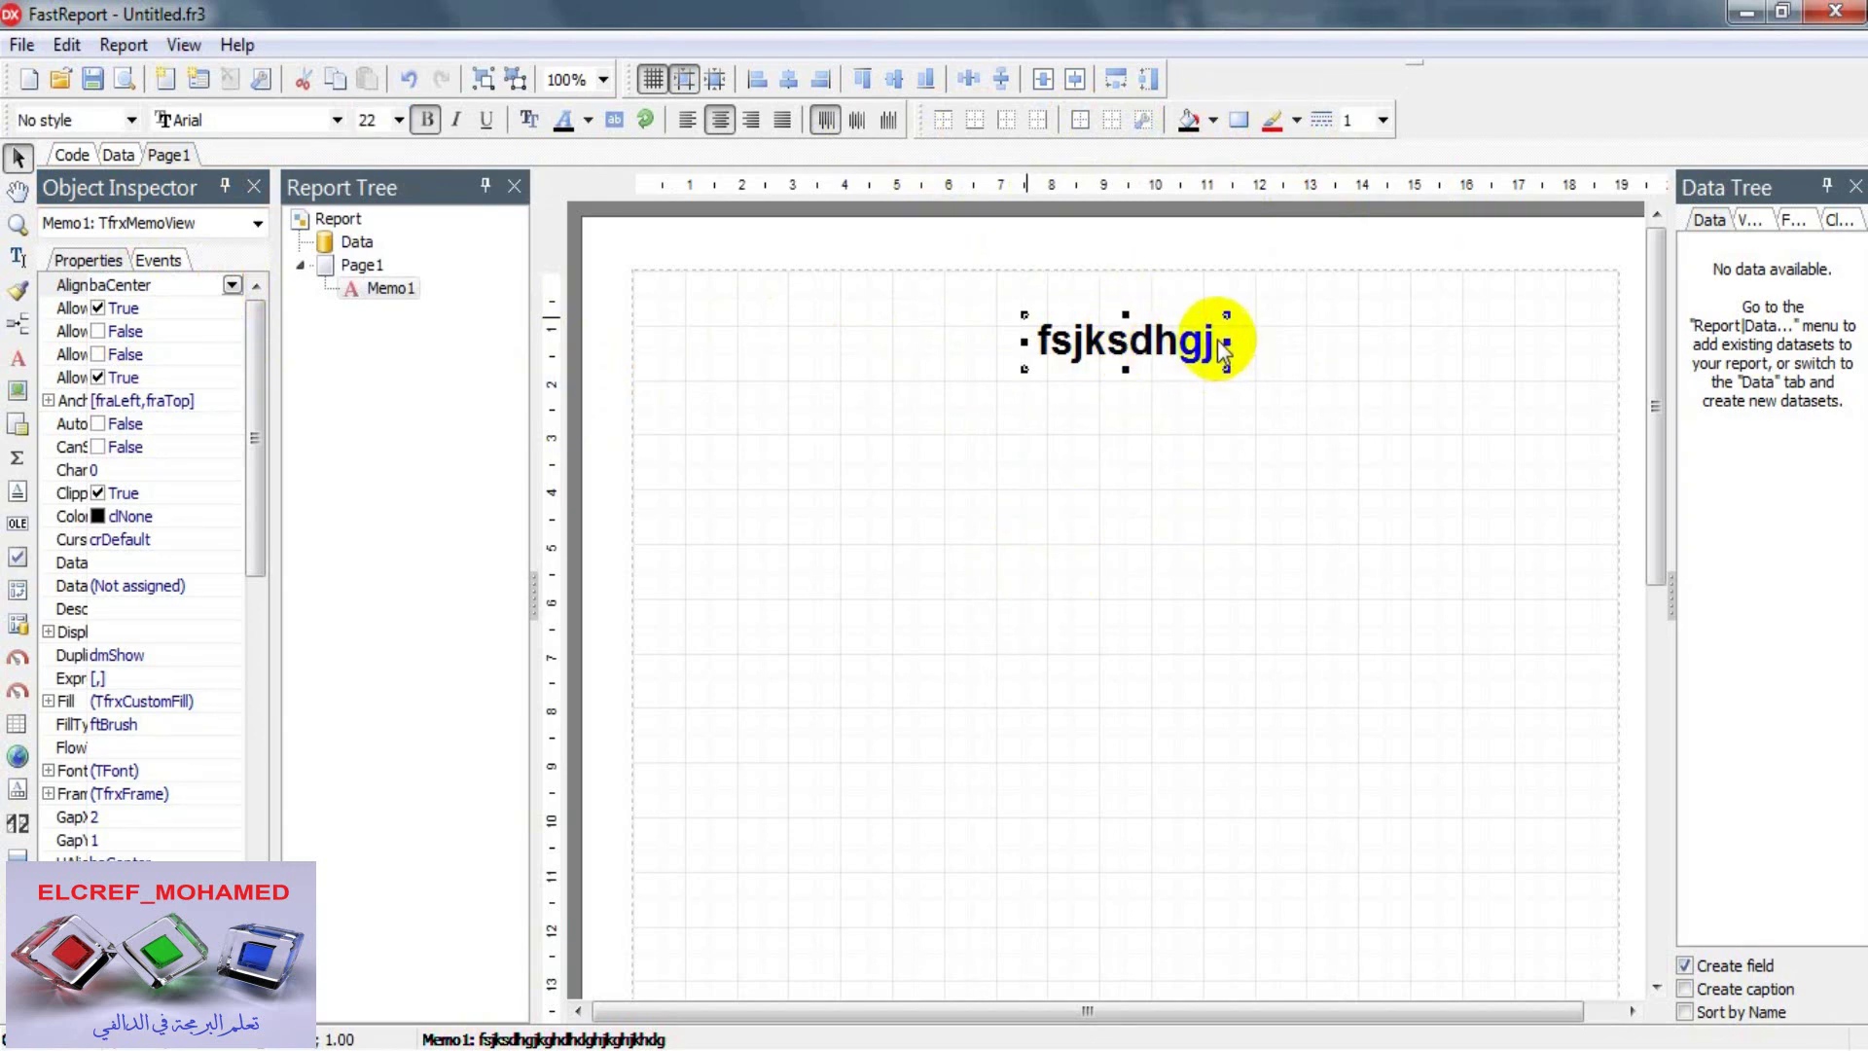
{"action": "left_click", "coordinate": [587, 120]}
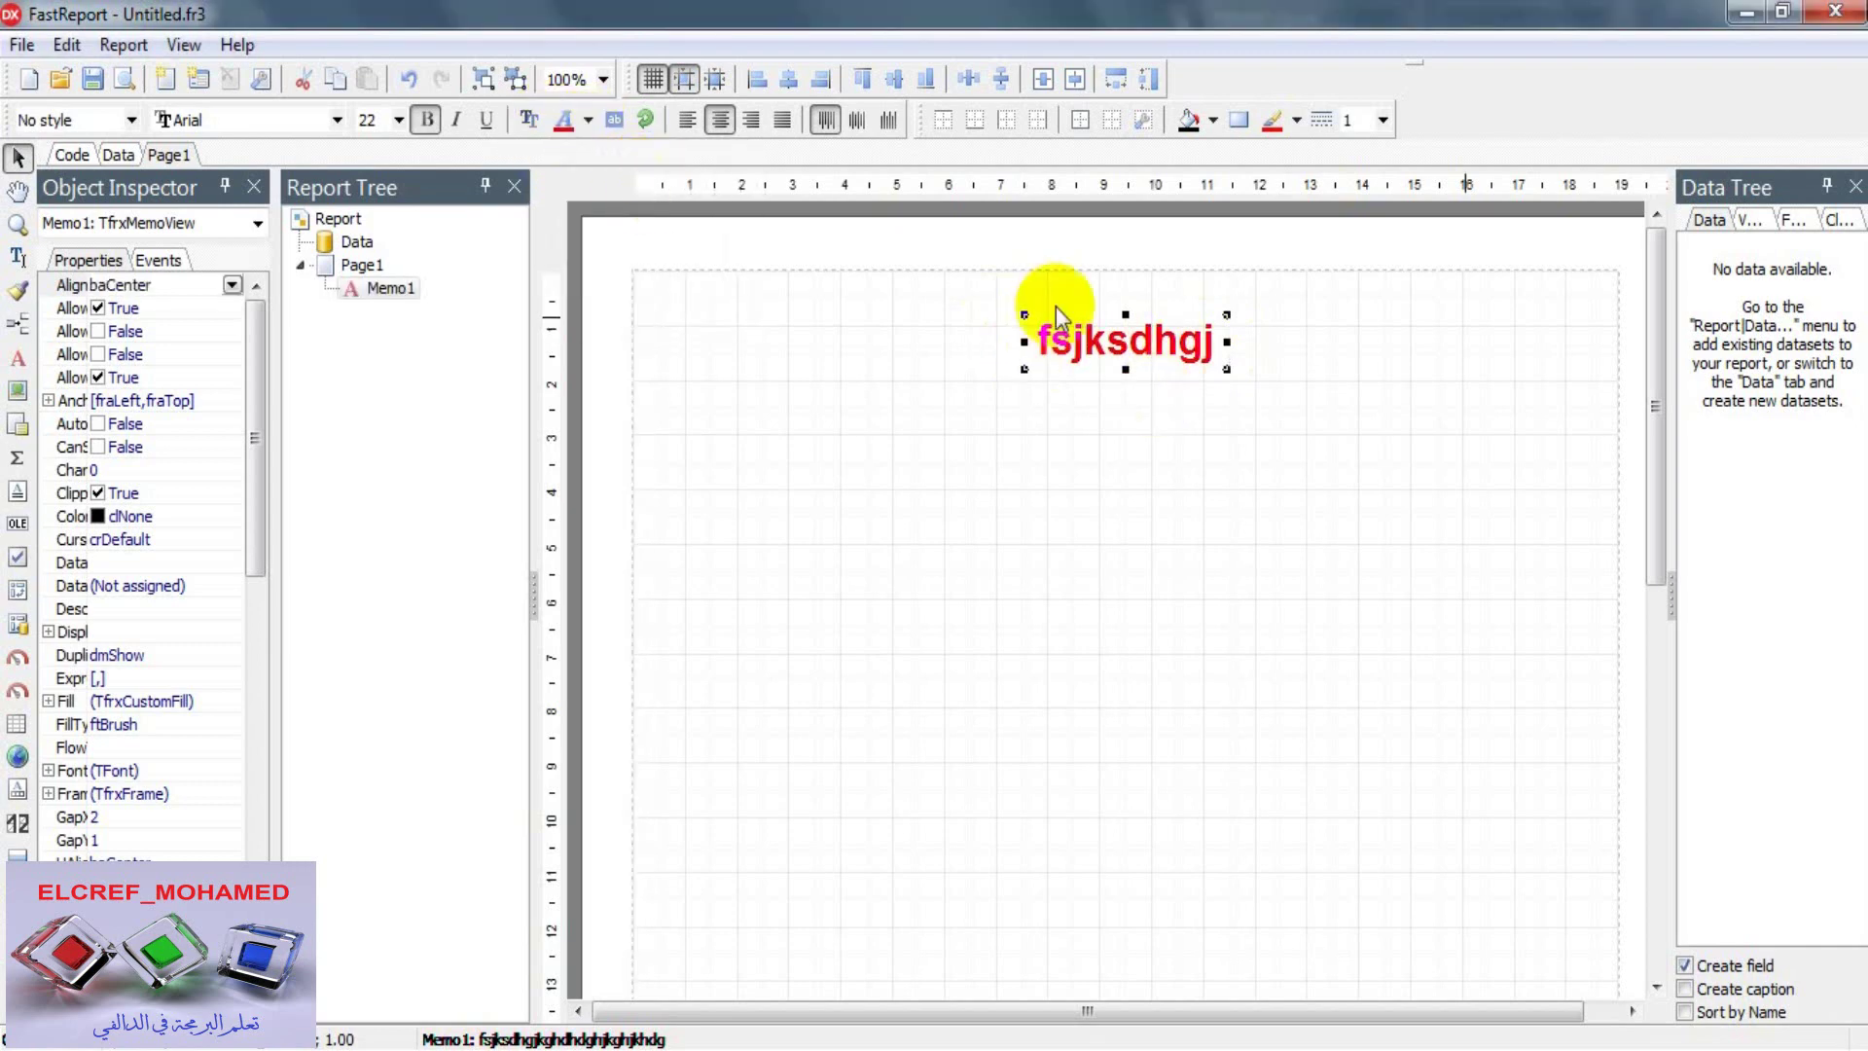
{"action": "left_click", "coordinate": [1214, 120]}
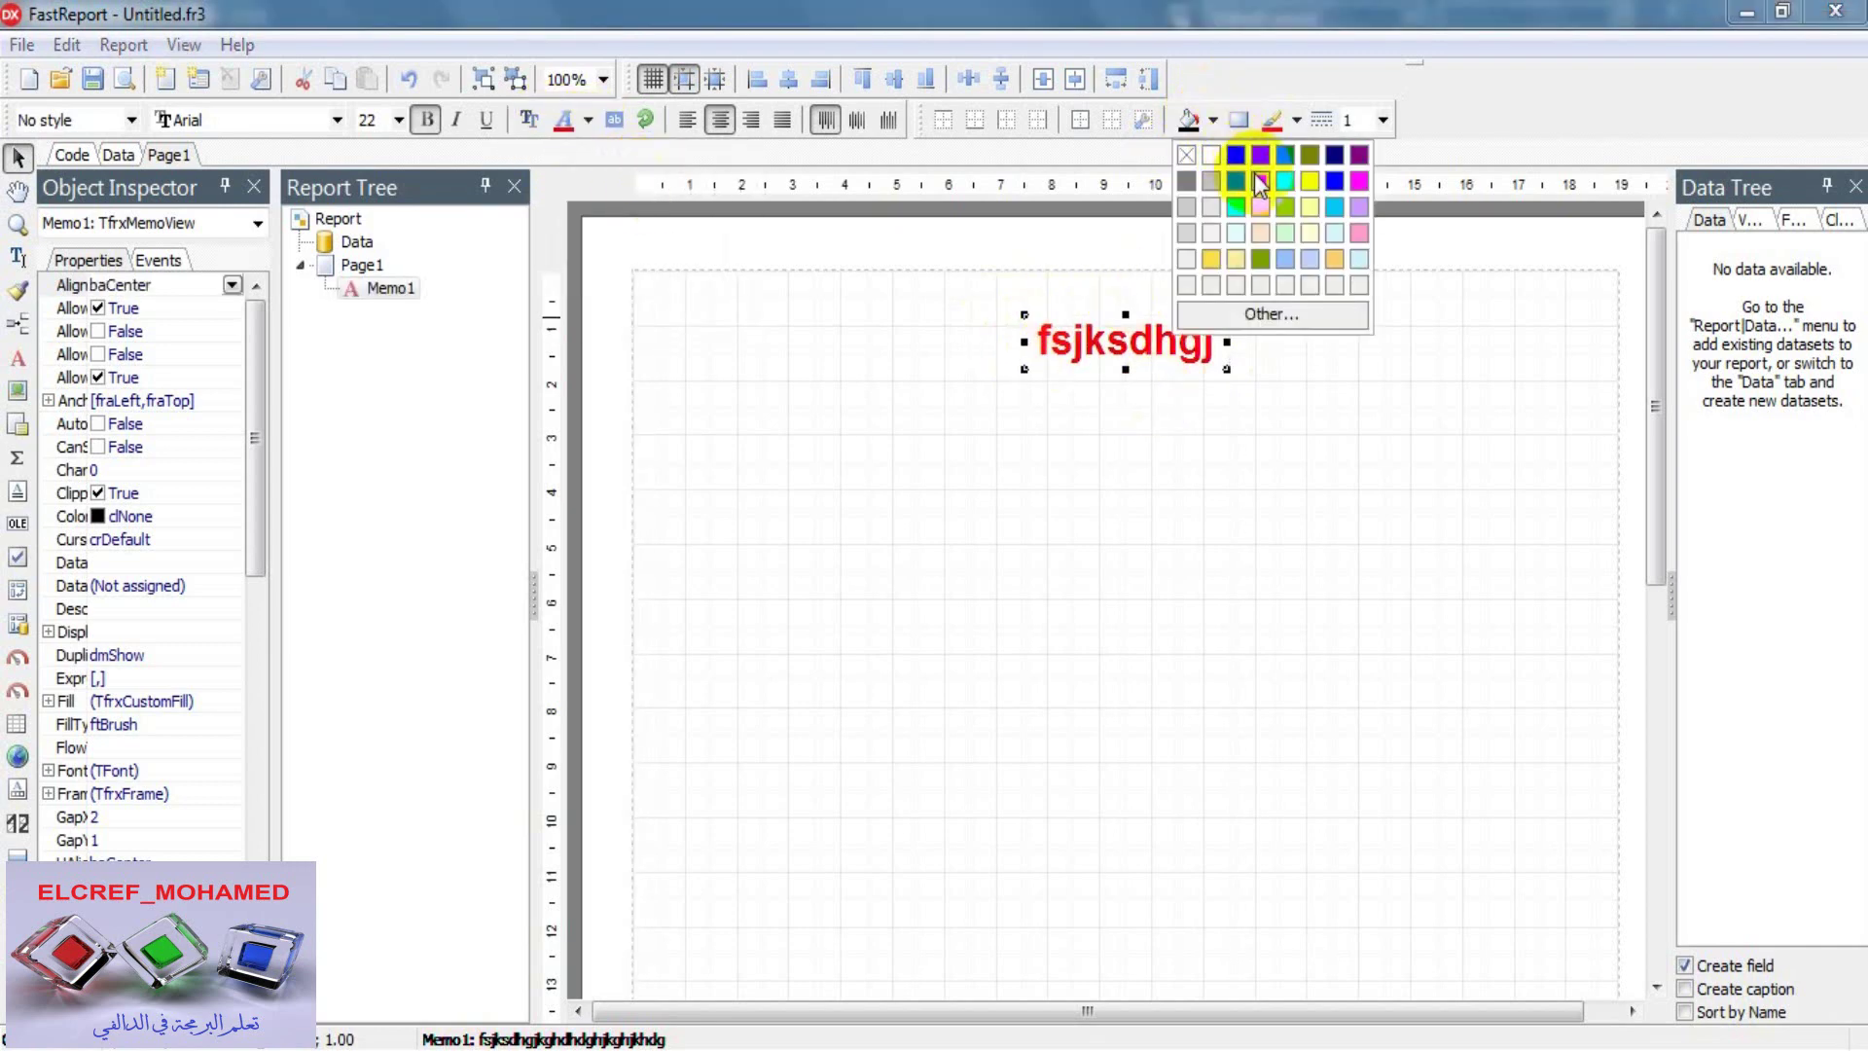
{"action": "left_click", "coordinate": [1285, 183]}
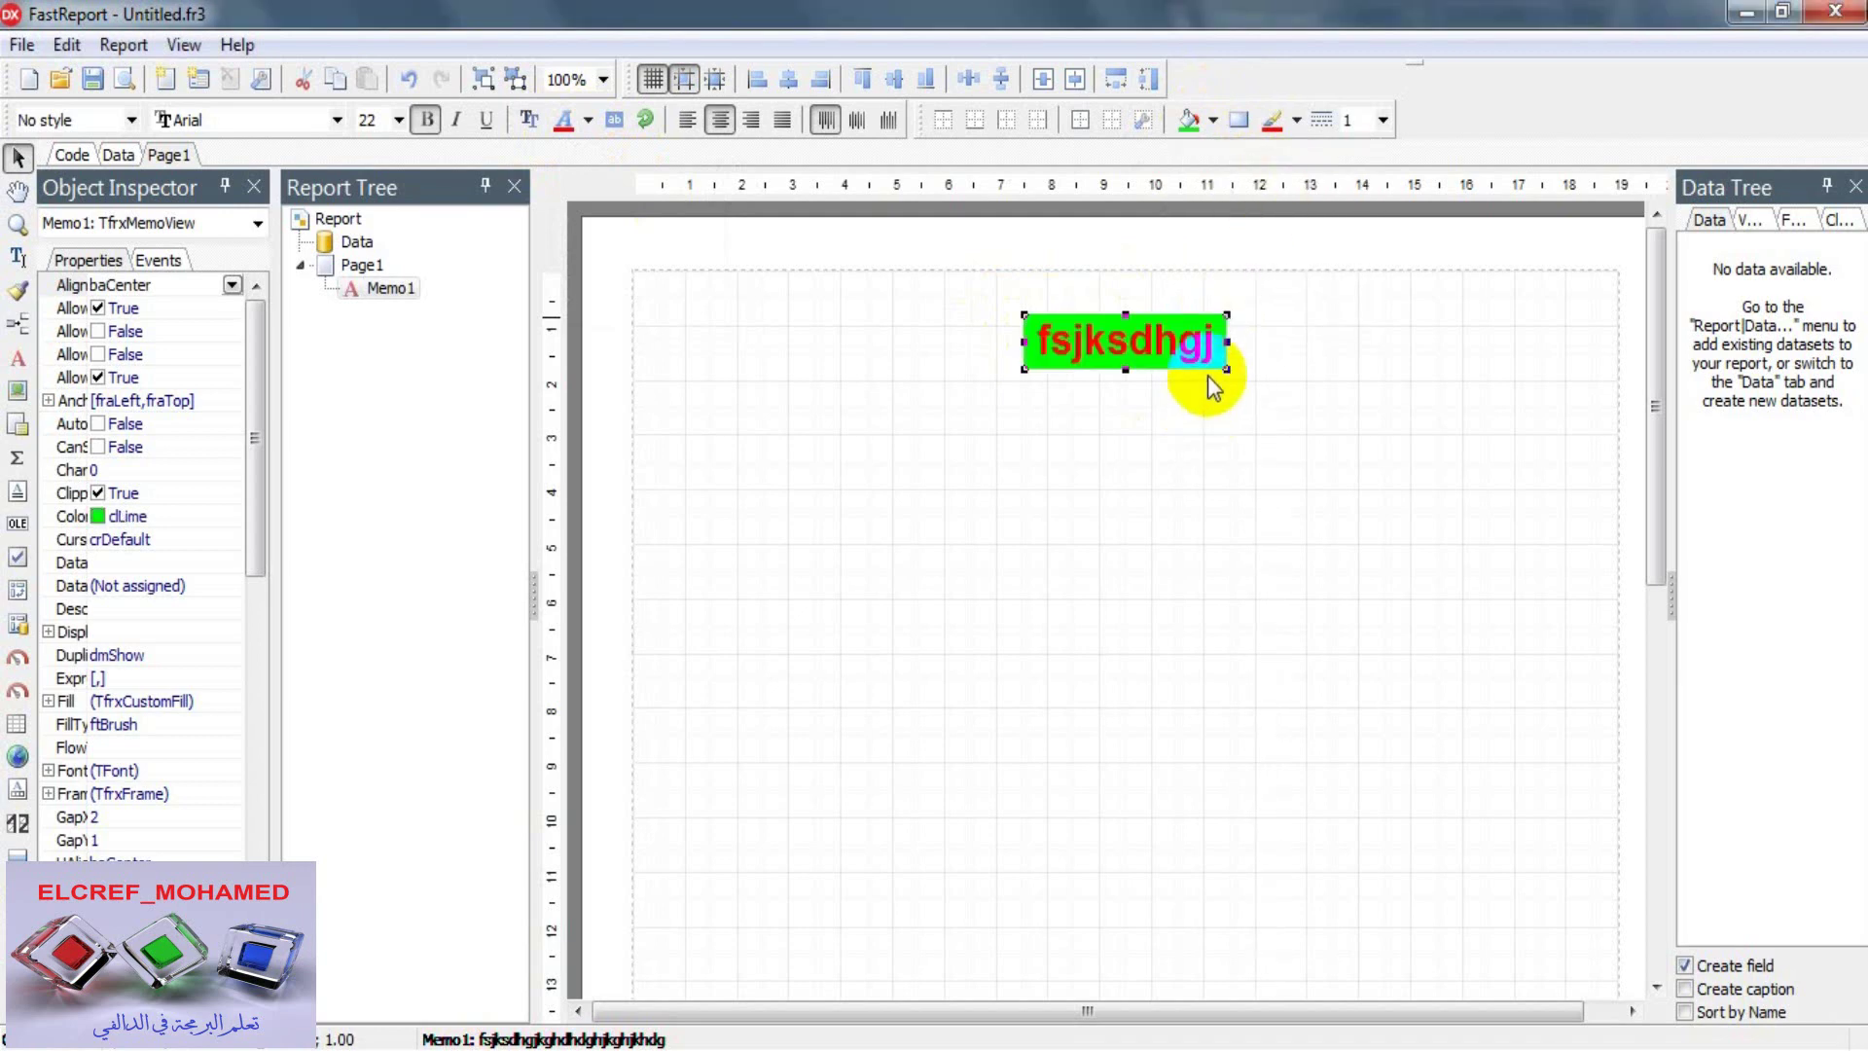
Enlarge the lime text object to about 8.9 cm wide and 2.1 cm high so its text wraps onto two lines
{"action": "left_click_drag", "start_coordinate": [1228, 344], "coordinate": [1484, 346]}
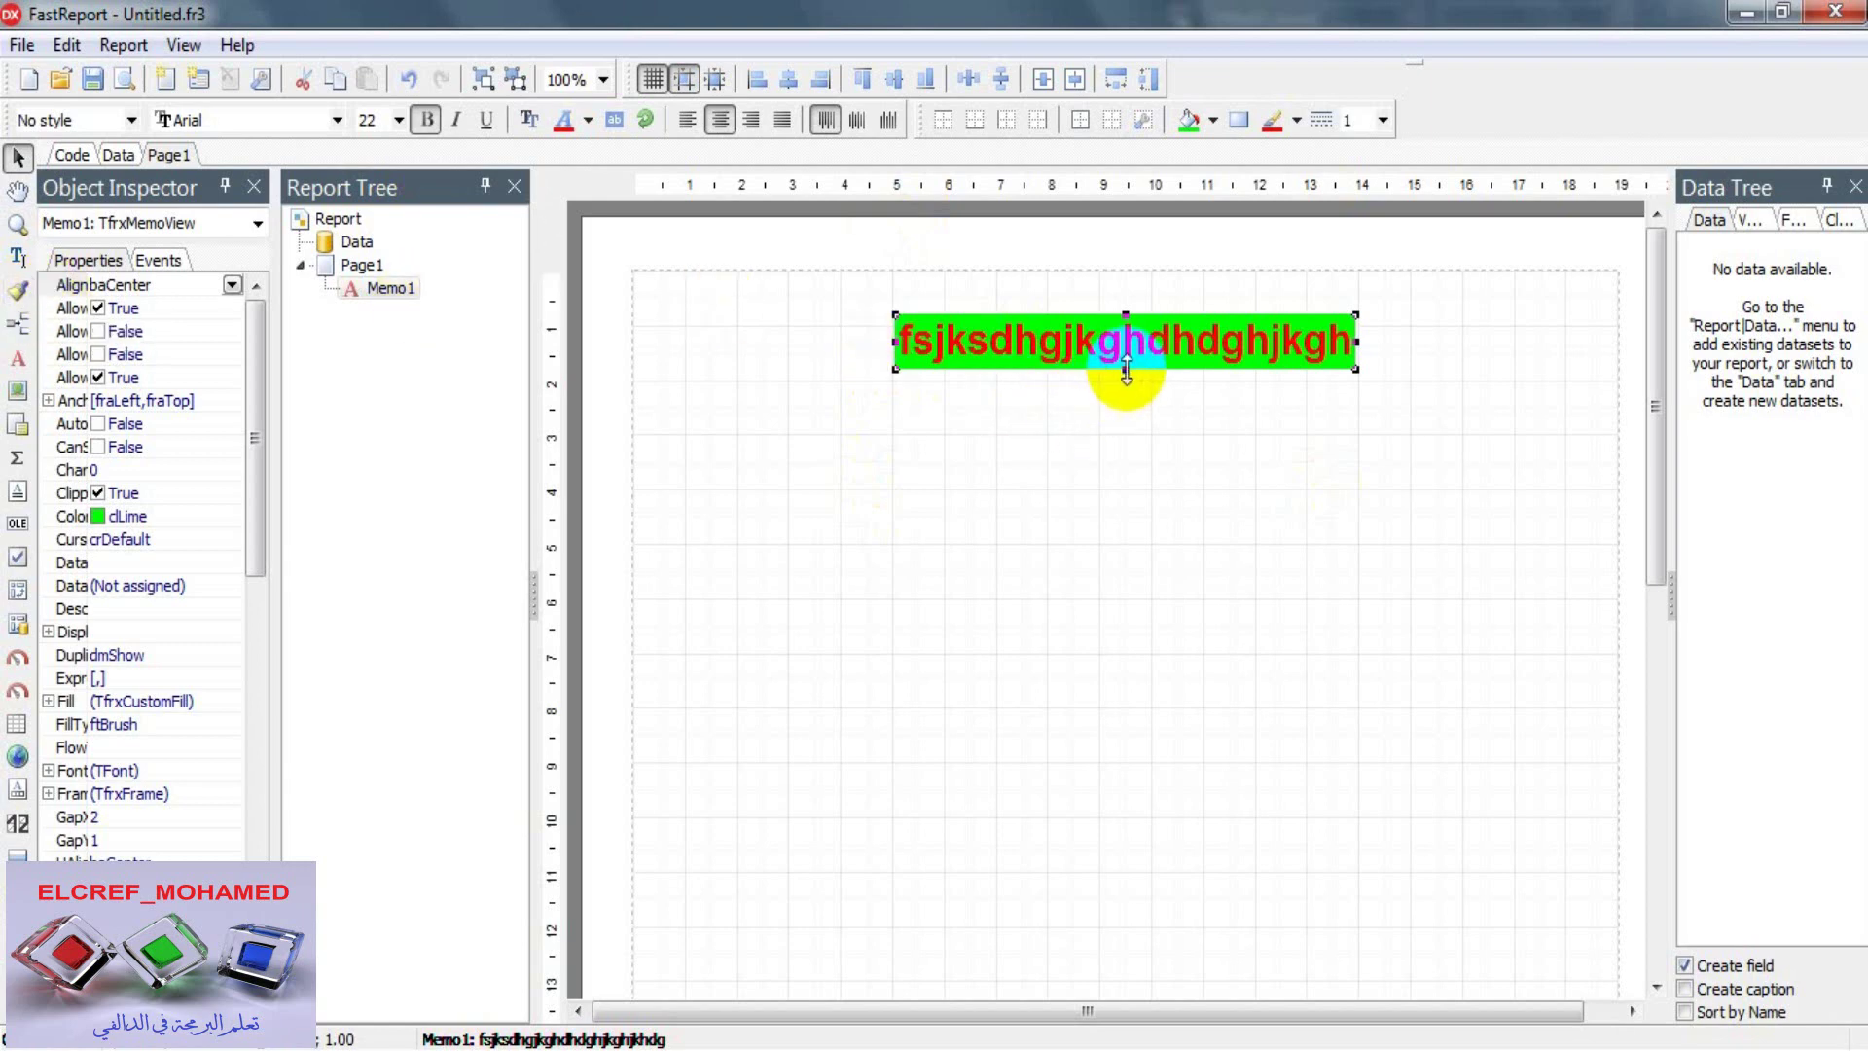
{"action": "left_click_drag", "start_coordinate": [1126, 369], "coordinate": [1130, 429]}
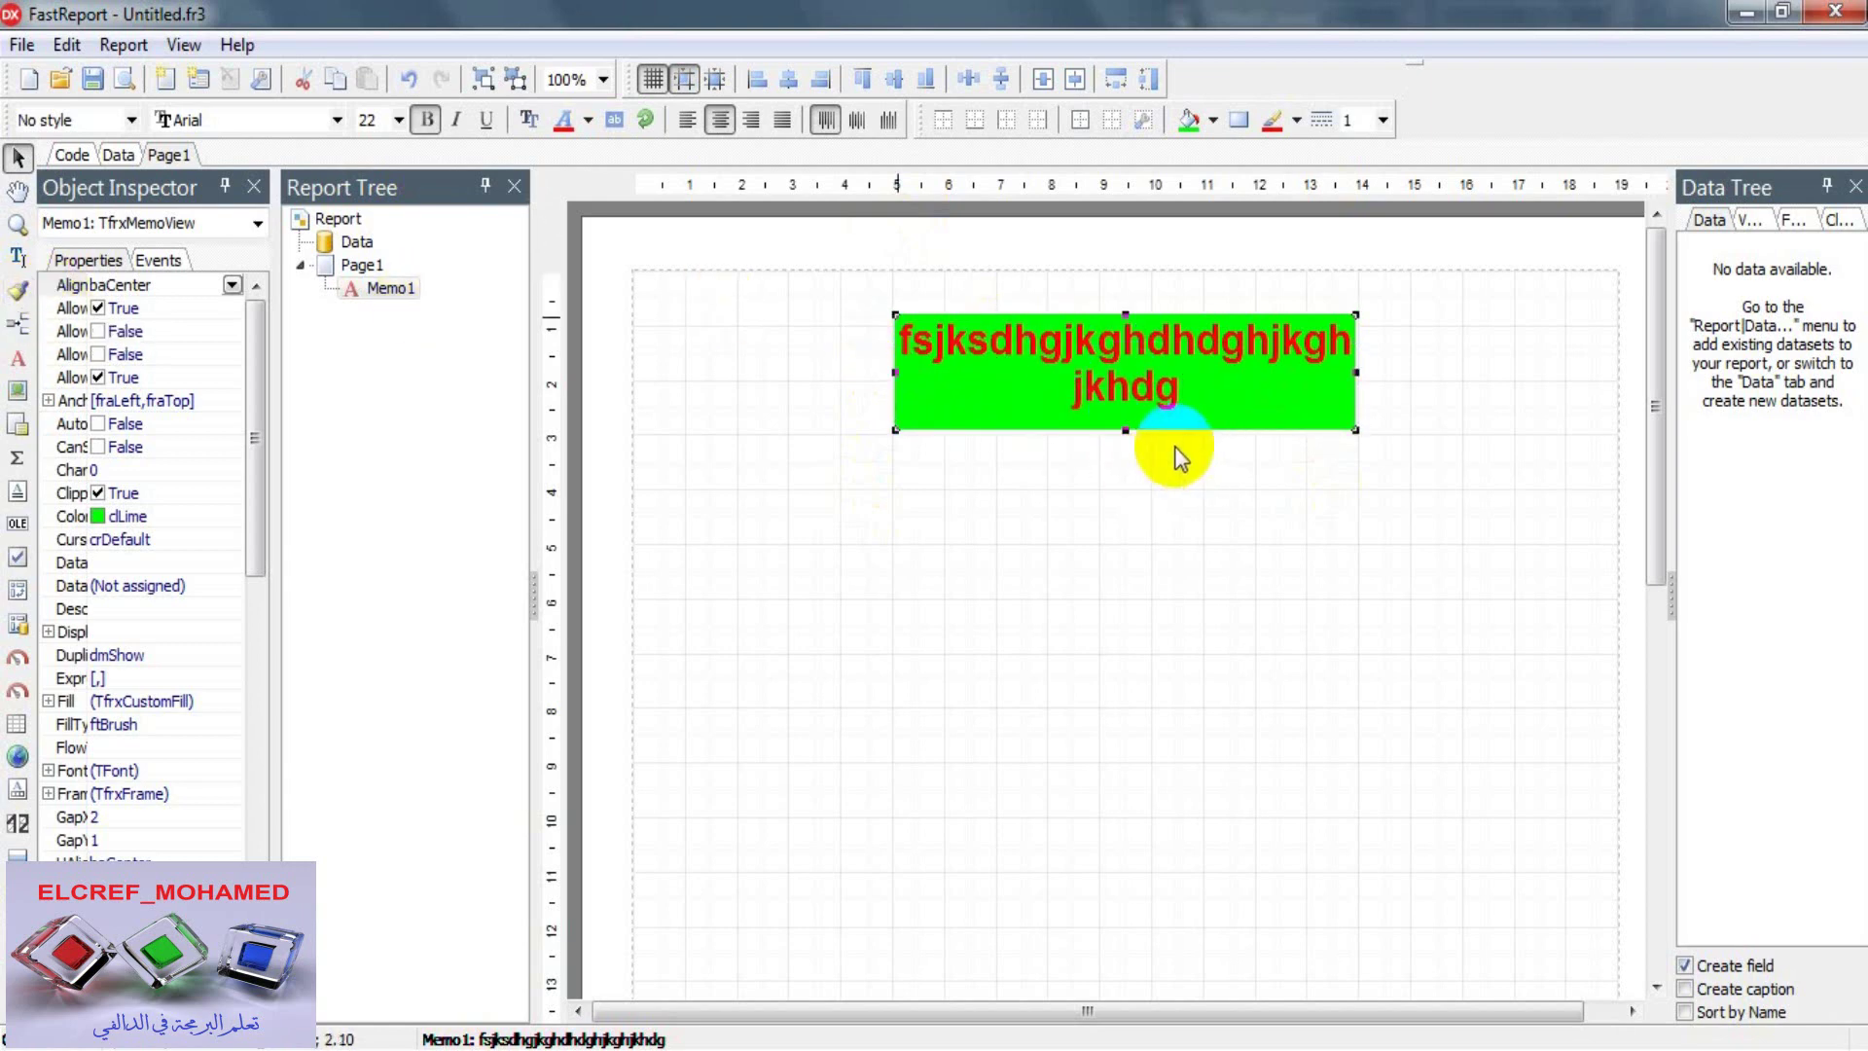
Add a second text object about 8.5 cm wide and 1.9 cm high below the first, containing "fhfghfgfhfghgfgfhgfh"
{"action": "left_click", "coordinate": [17, 257]}
{"action": "mouse_move", "coordinate": [785, 507]}
{"action": "left_mouse_down"}
{"action": "mouse_move", "coordinate": [859, 574]}
{"action": "mouse_move", "coordinate": [1224, 609]}
{"action": "left_mouse_up"}
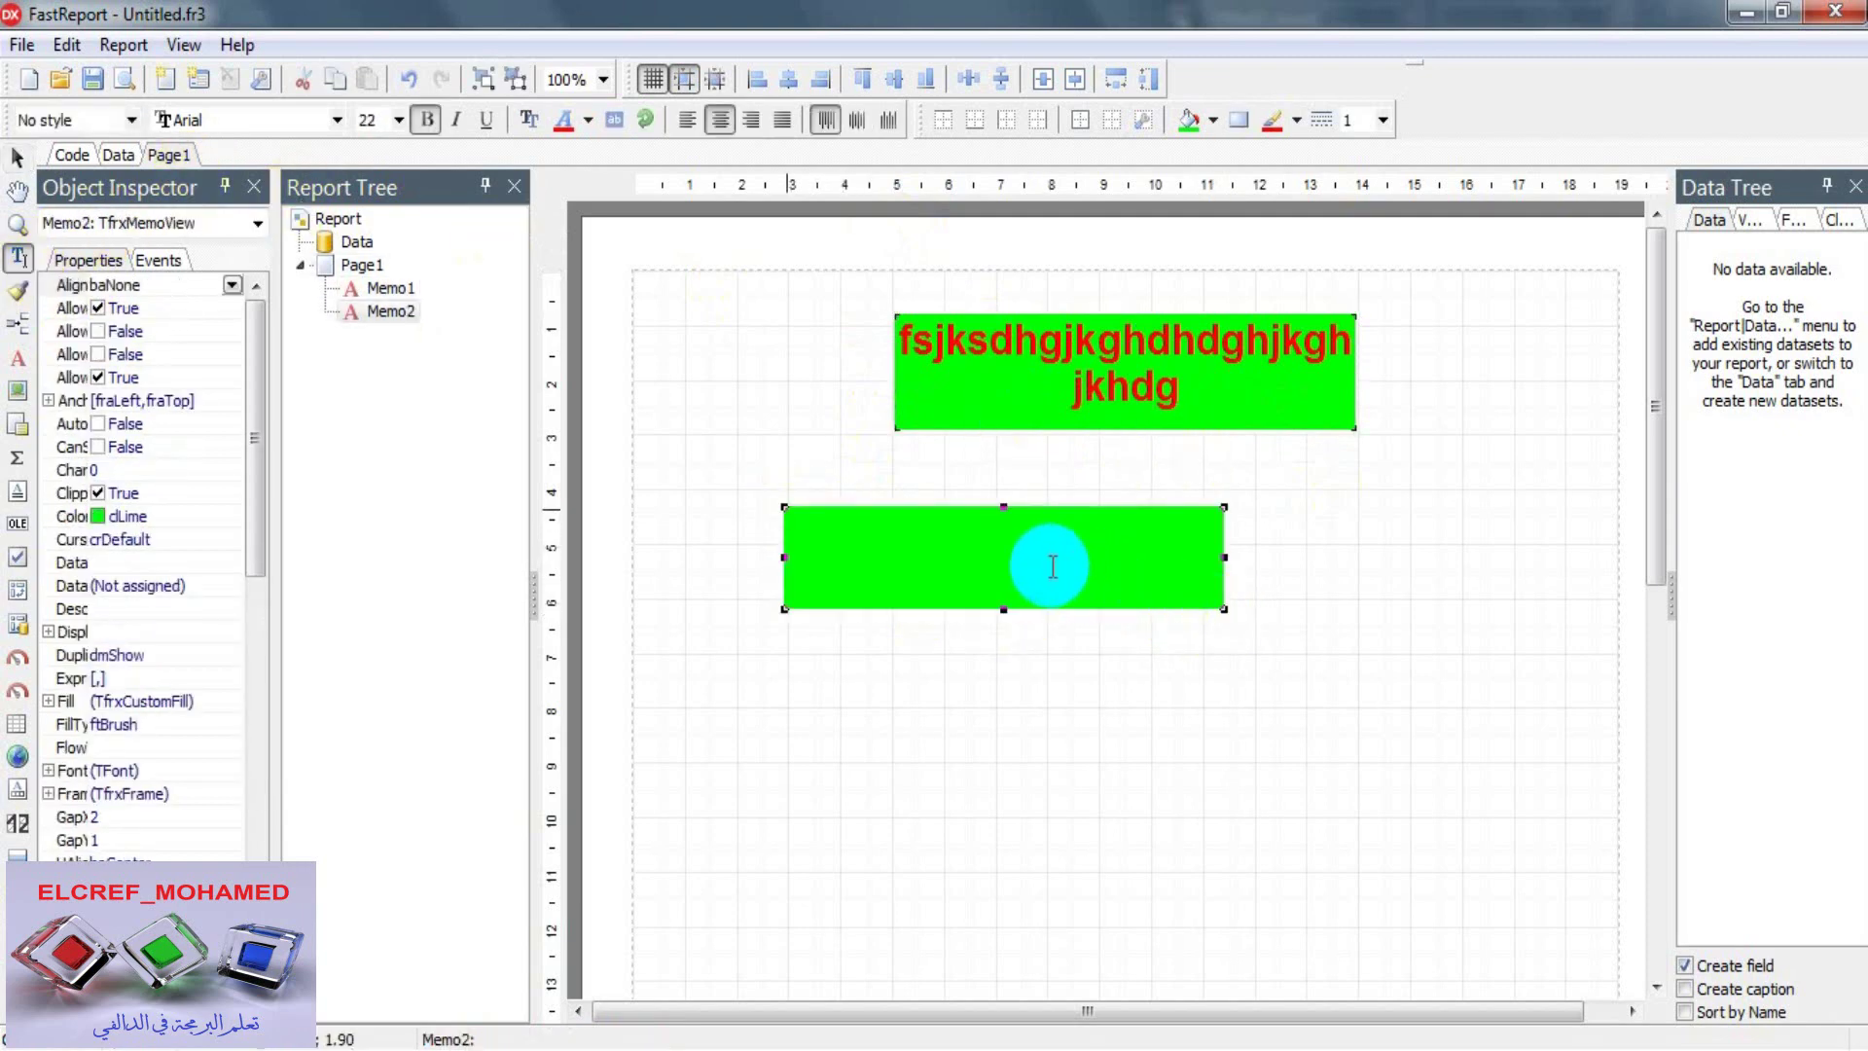
{"action": "right_click", "coordinate": [1027, 566]}
{"action": "left_click", "coordinate": [1126, 185]}
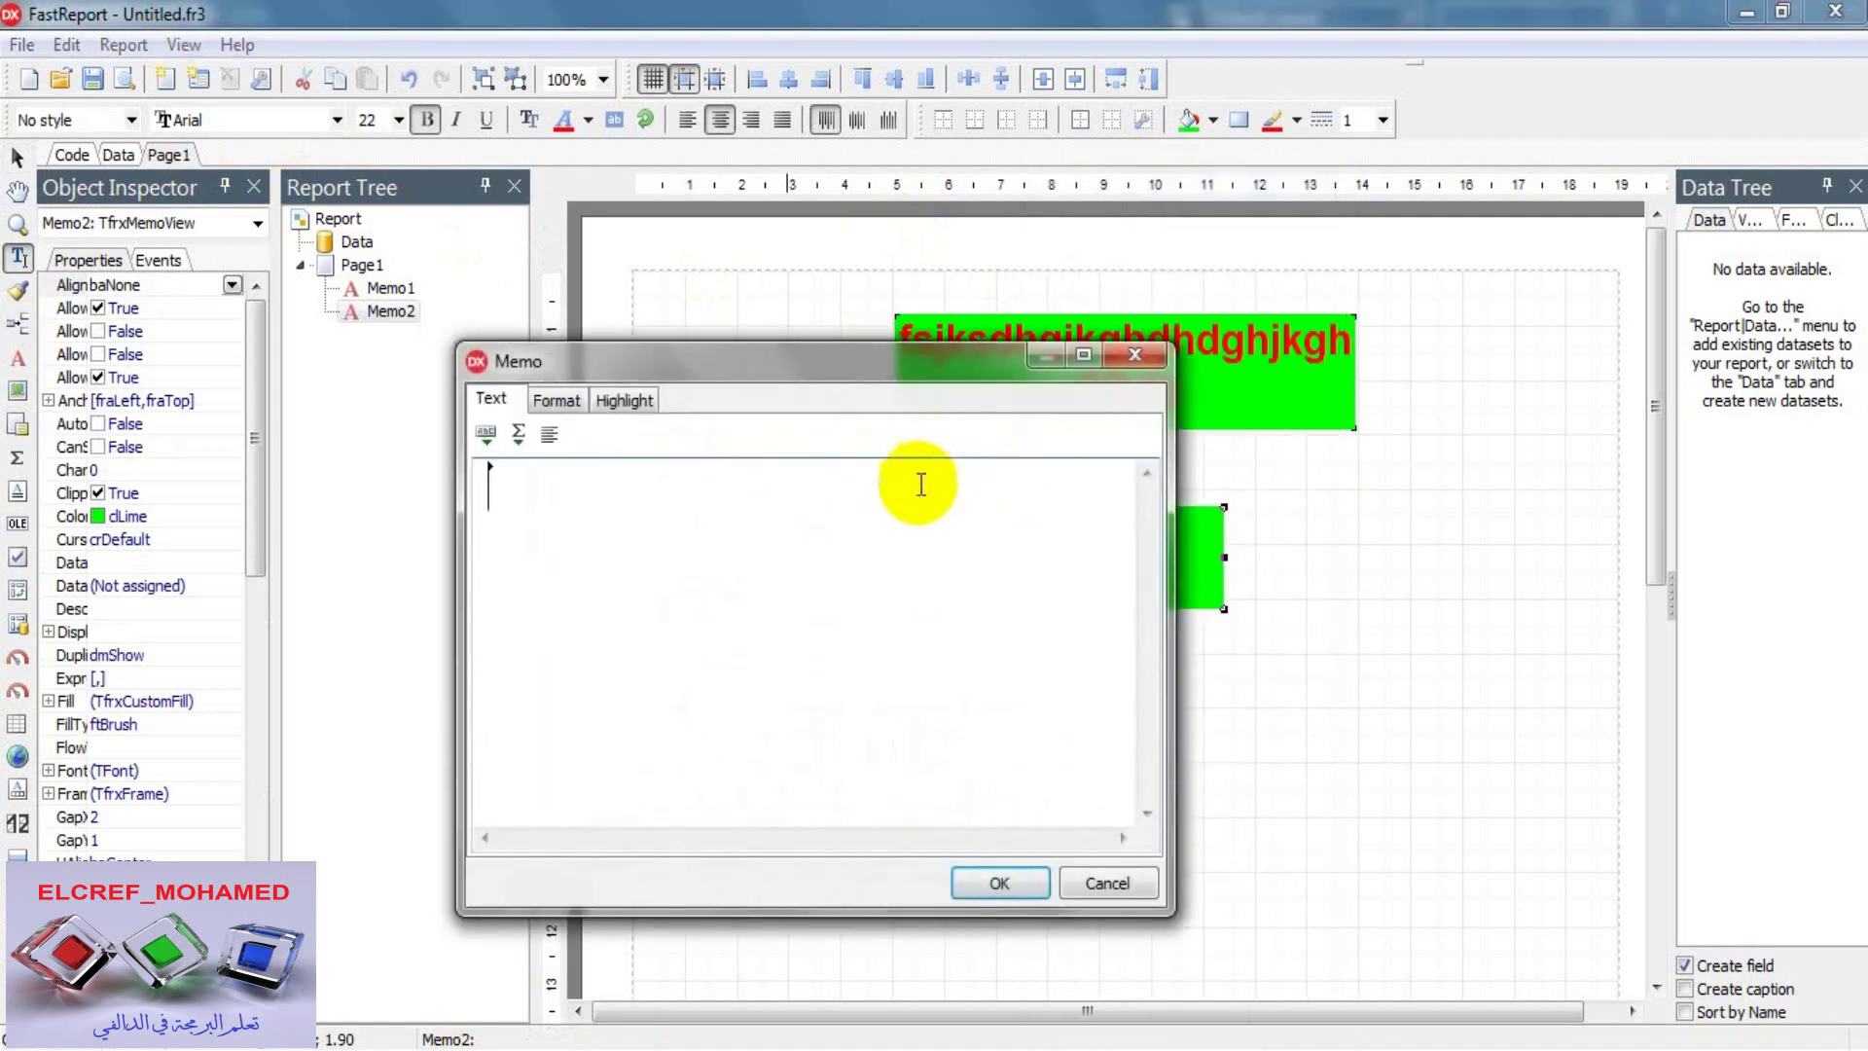
{"action": "type", "text": "fhfghfgfhfghgfgfhgfh"}
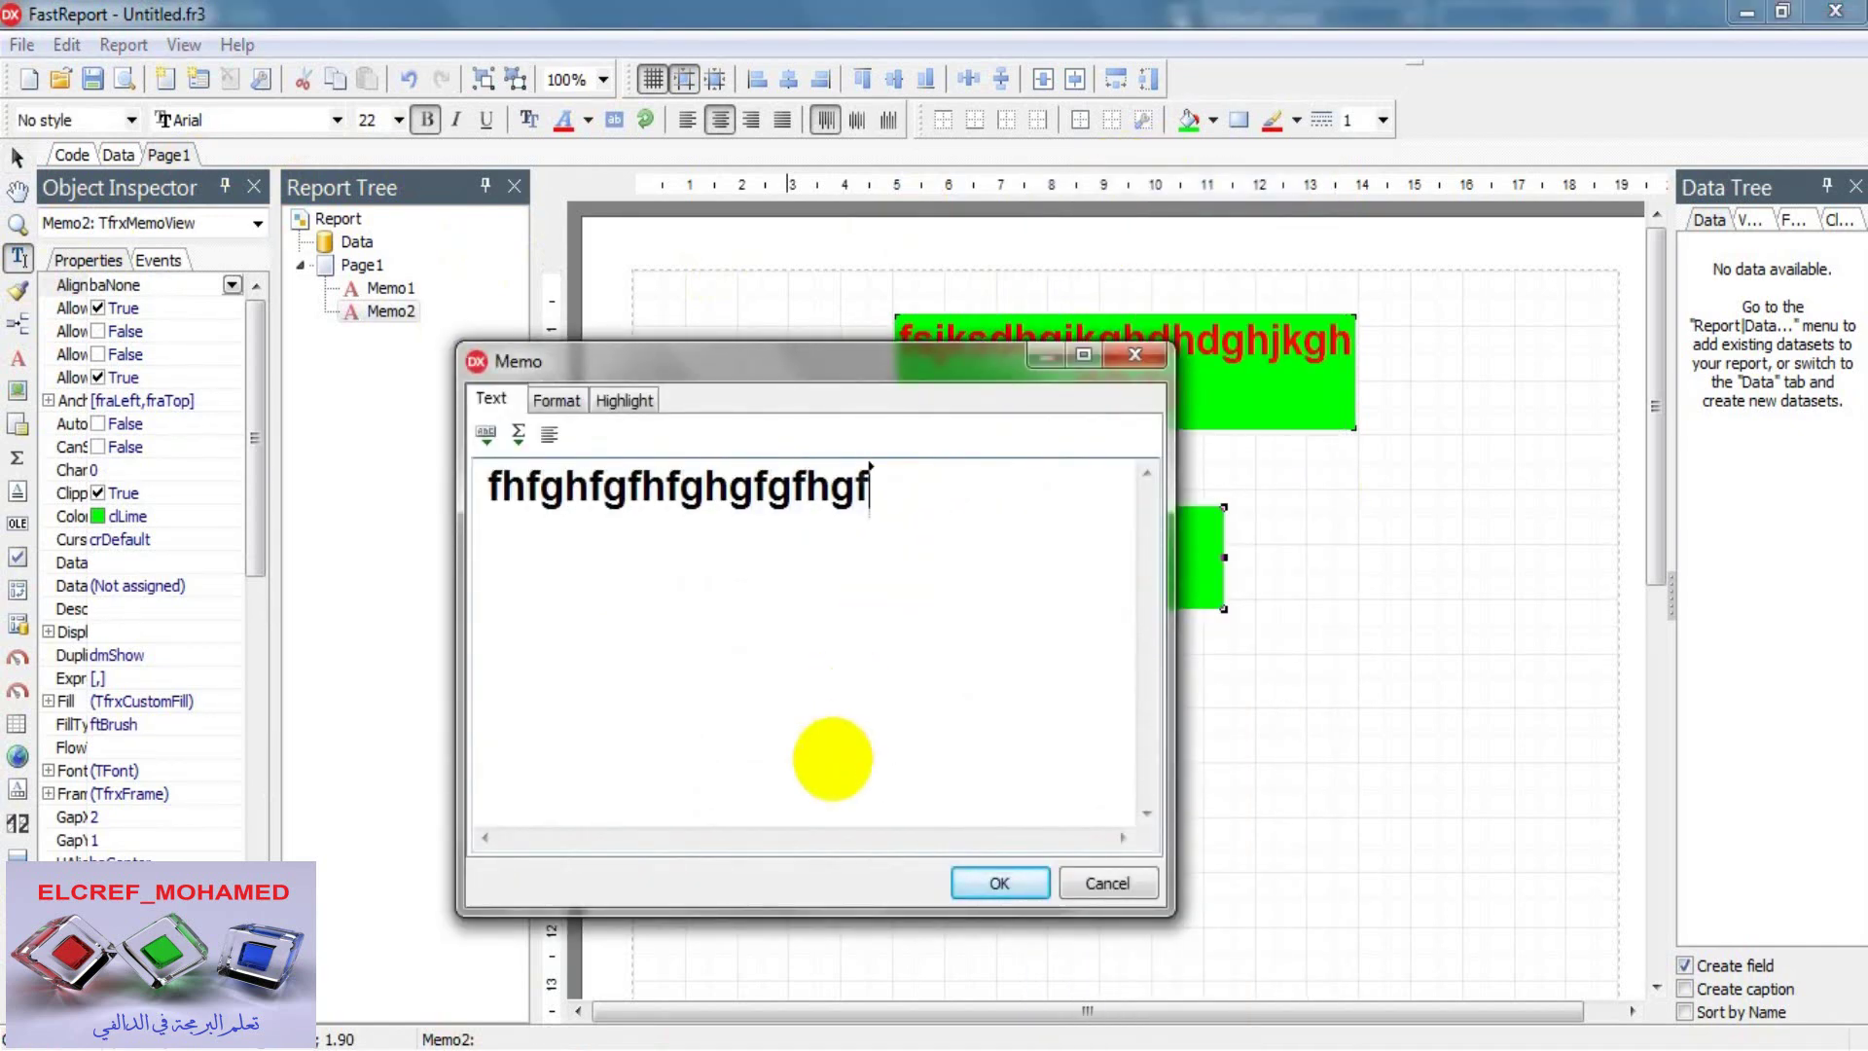
{"action": "left_click", "coordinate": [971, 879]}
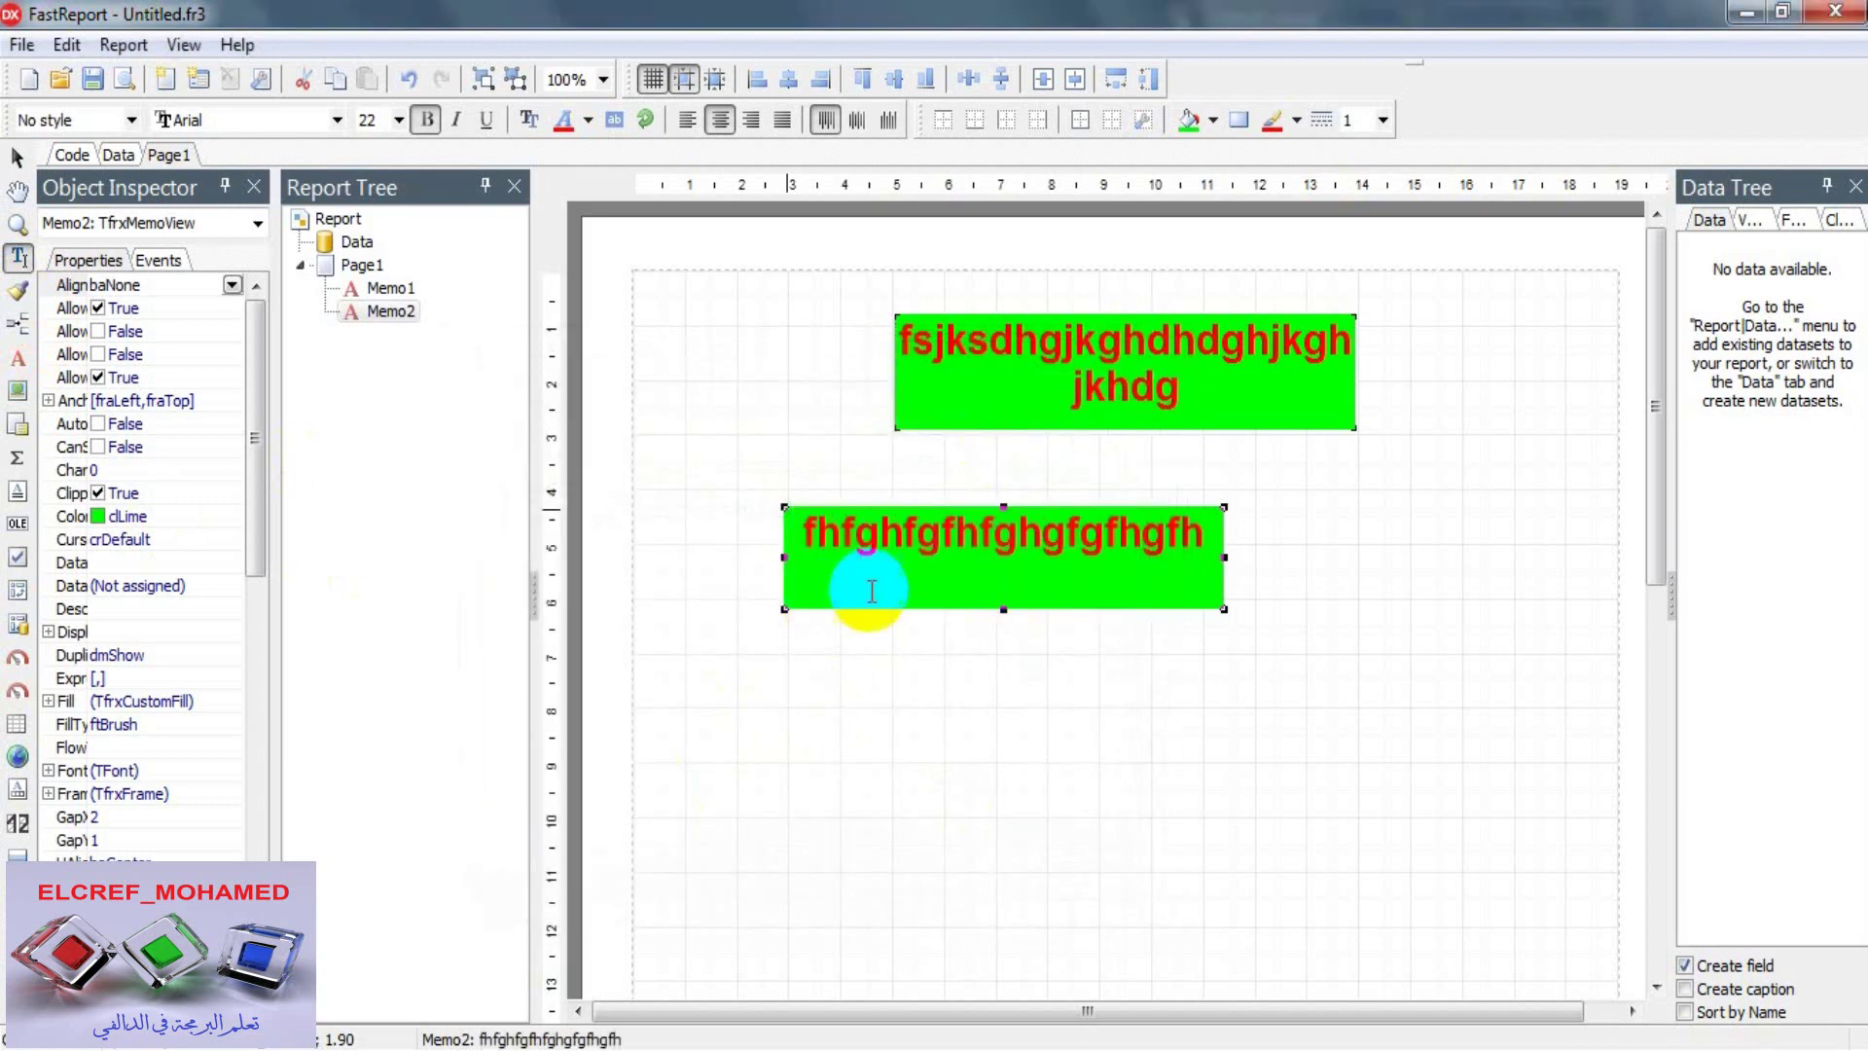
Change the upper object's font colour to yellow and copy its formatting to the lower text object
{"action": "left_click", "coordinate": [1068, 362]}
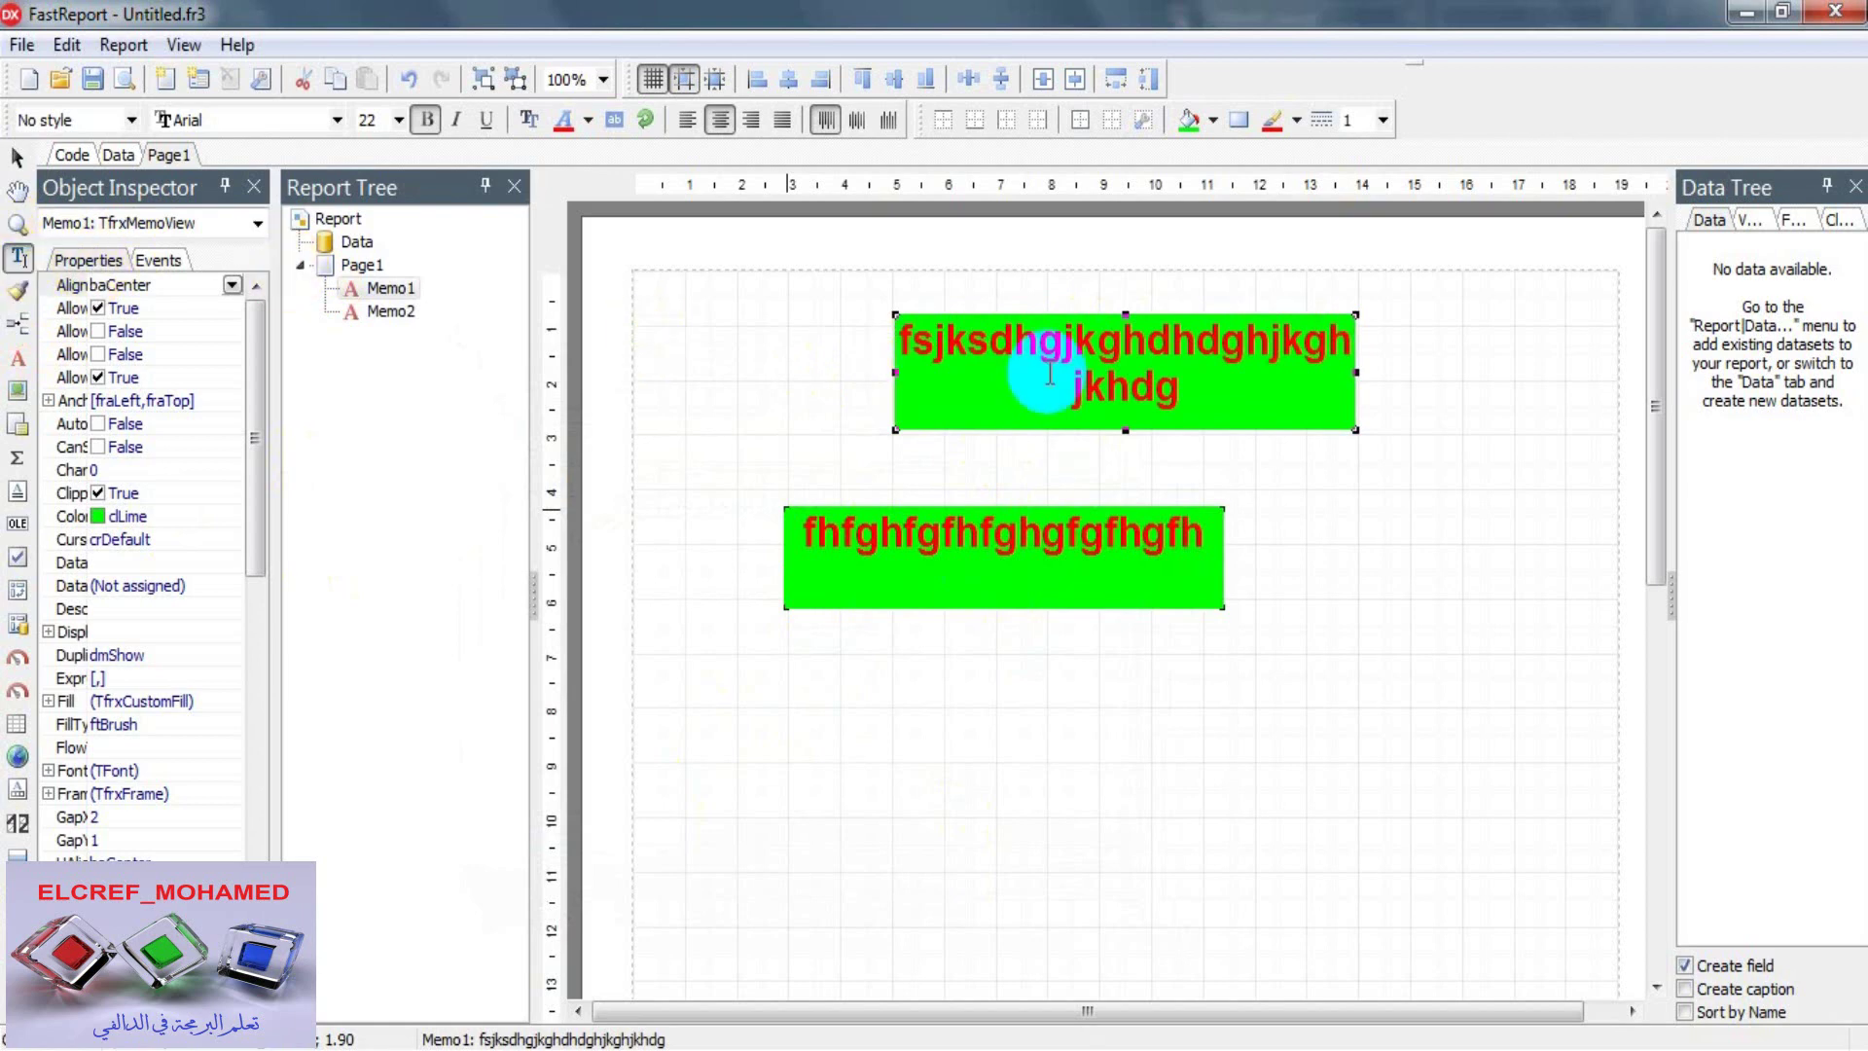
{"action": "left_click", "coordinate": [589, 125]}
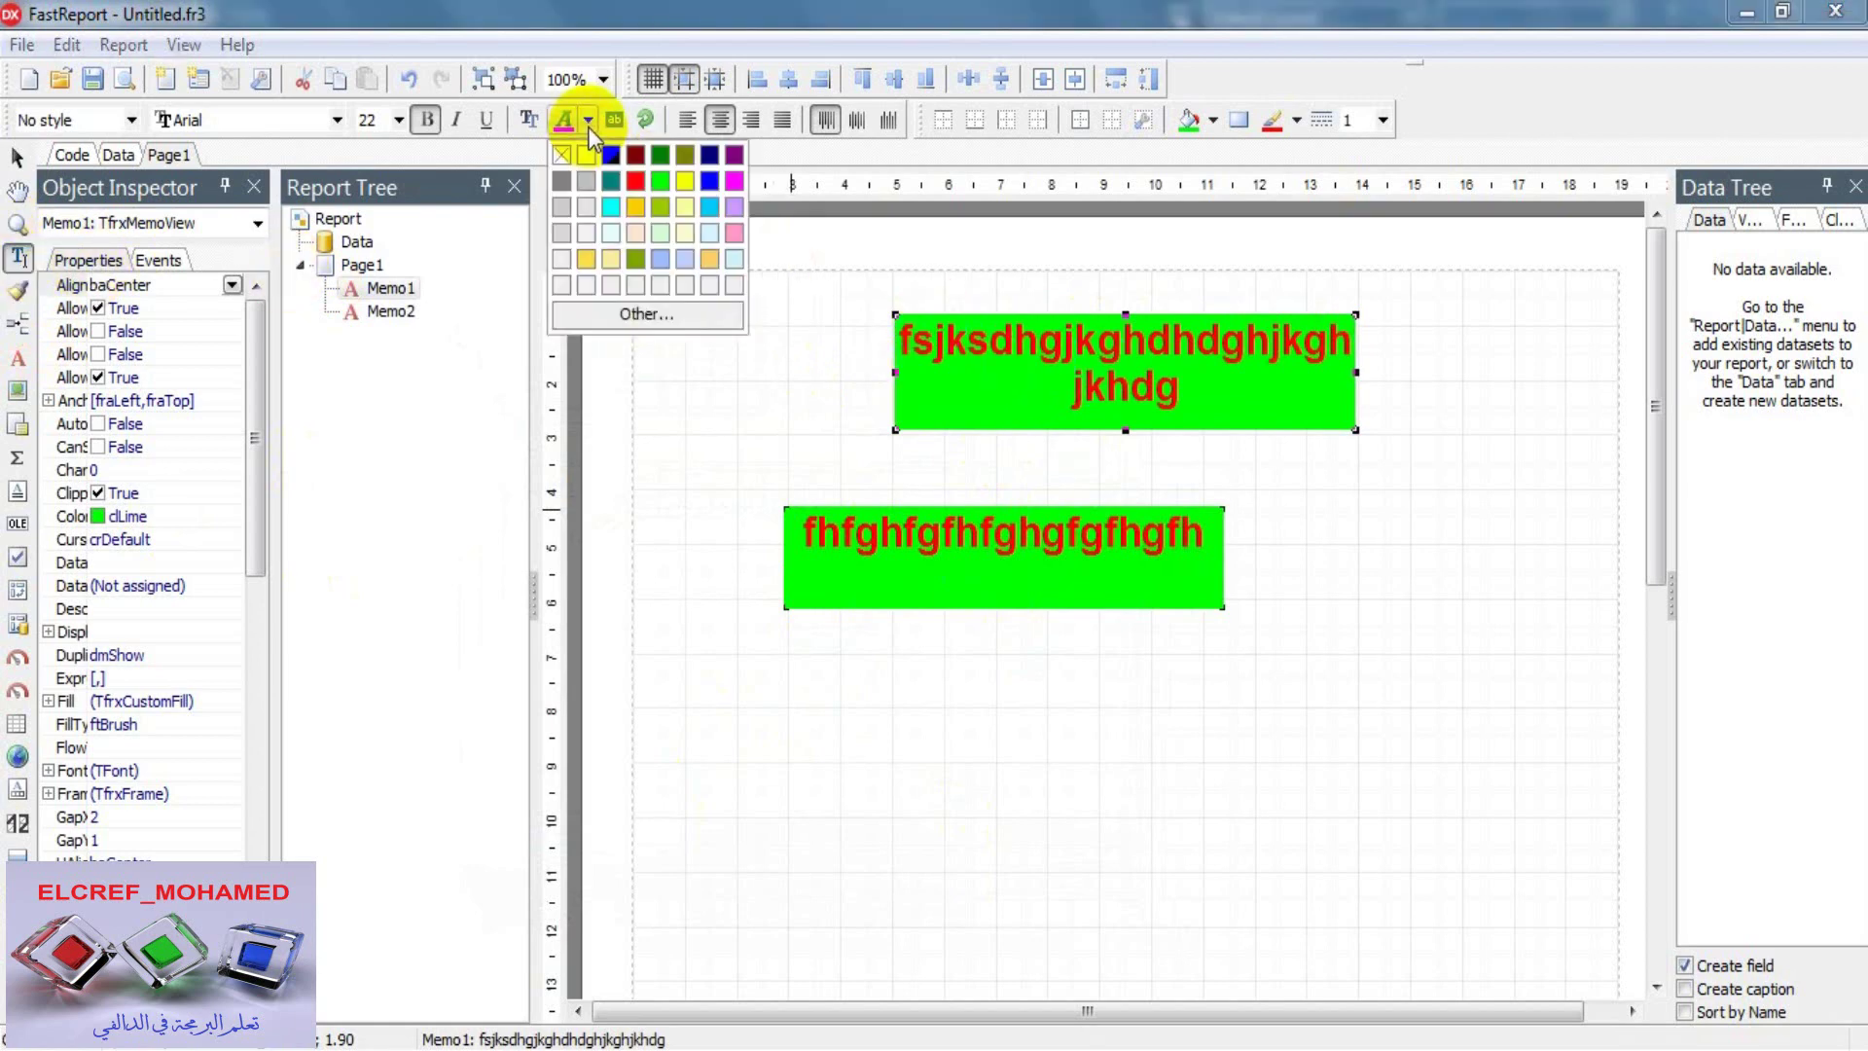
{"action": "left_click", "coordinate": [686, 185]}
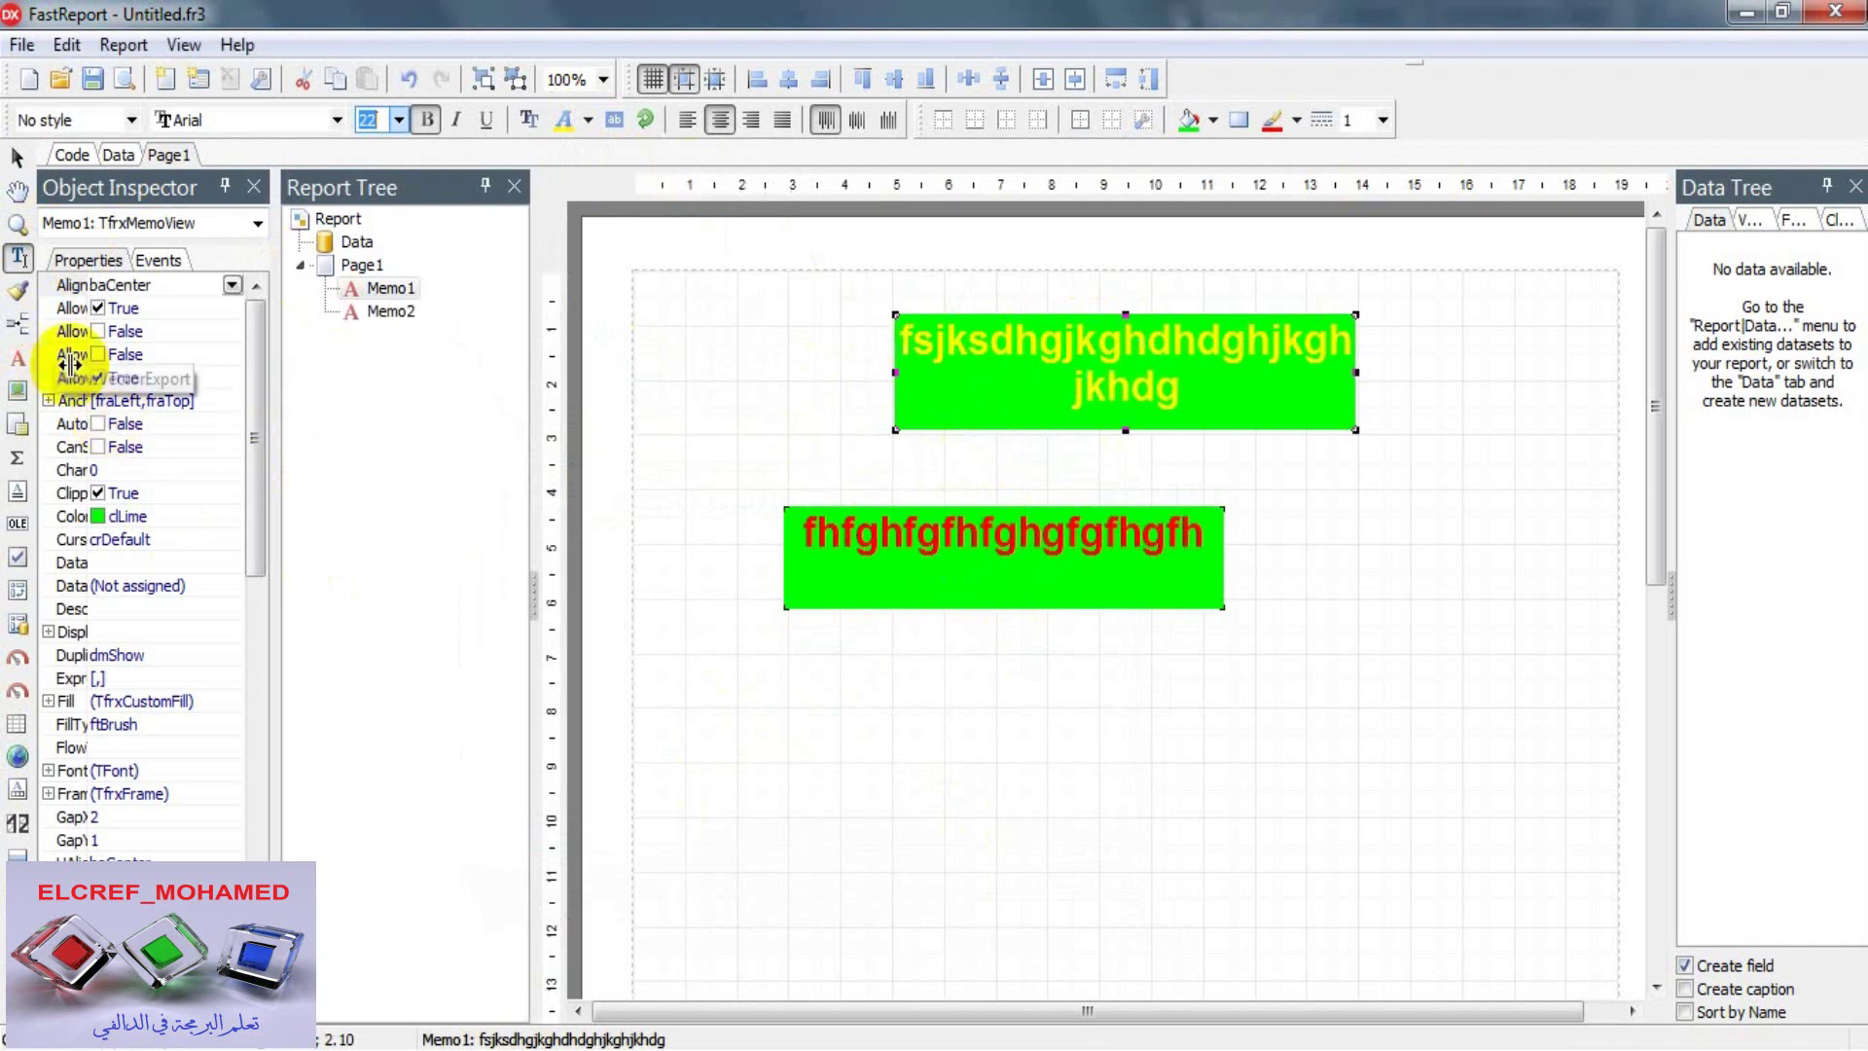
{"action": "left_click", "coordinate": [18, 289]}
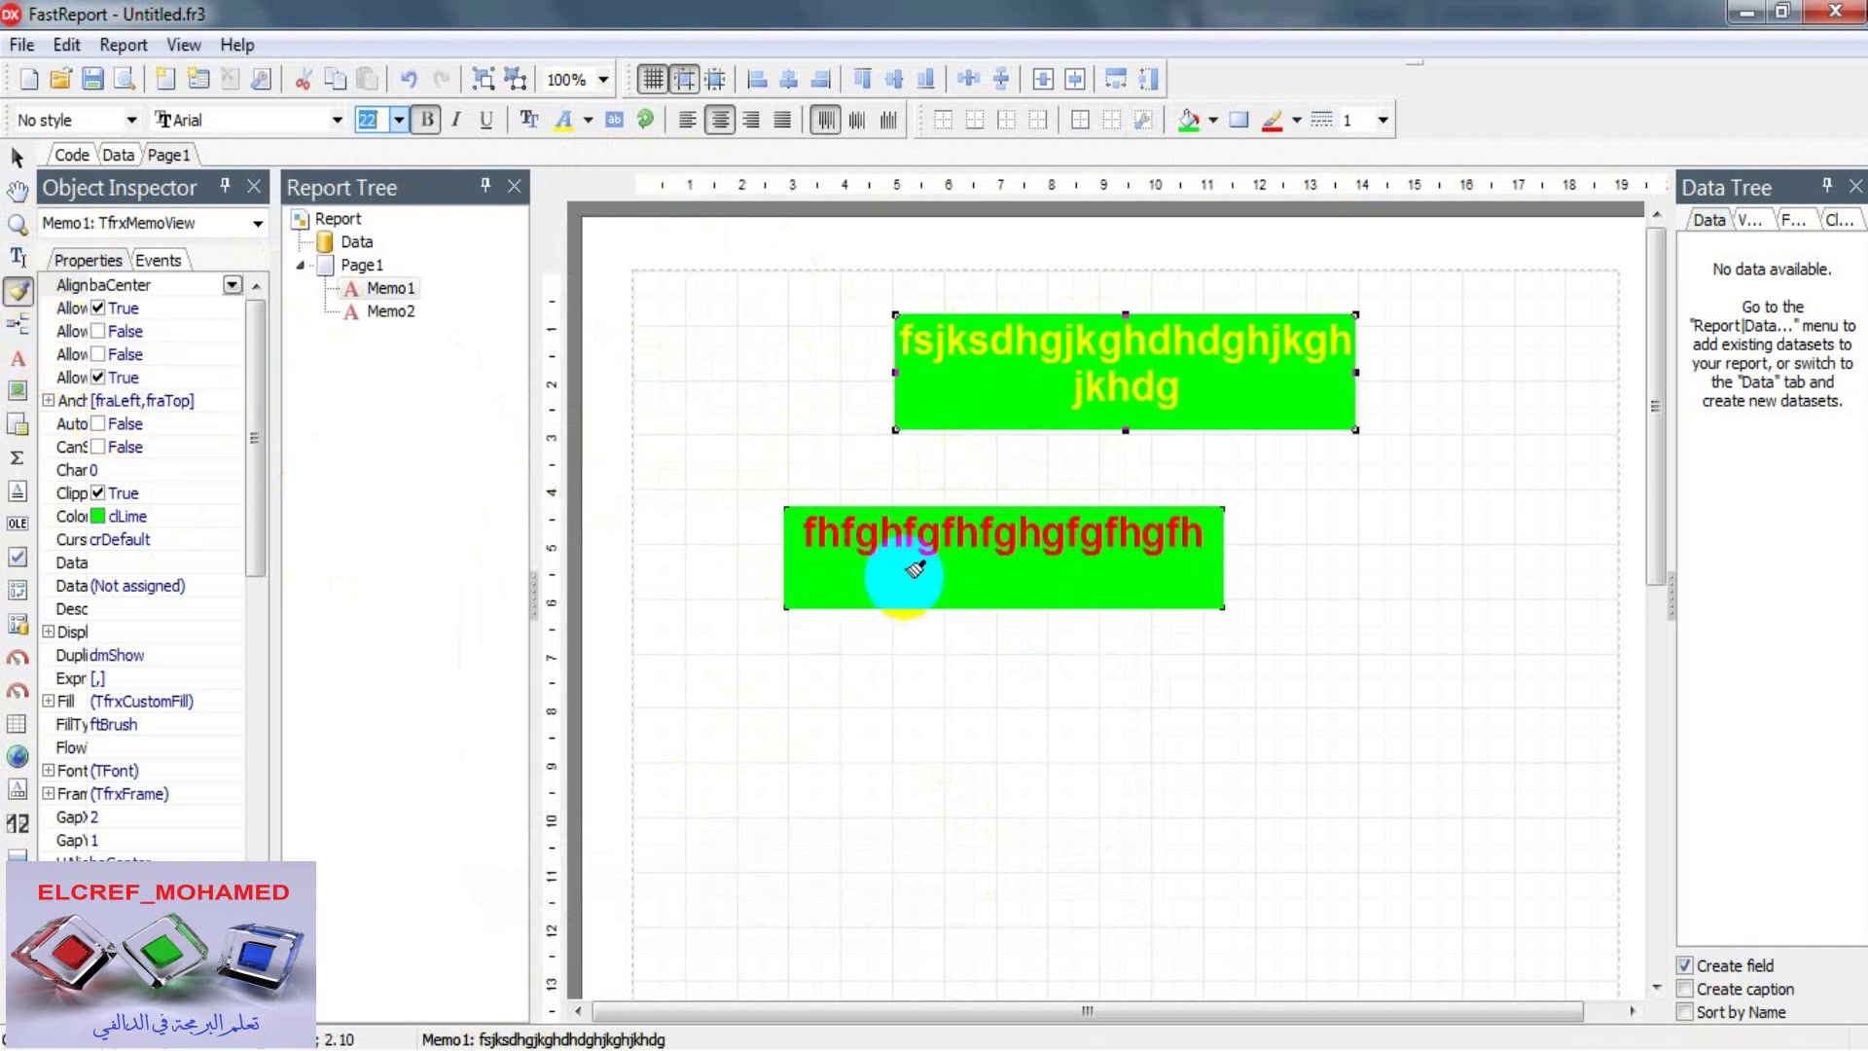
{"action": "left_click", "coordinate": [914, 570]}
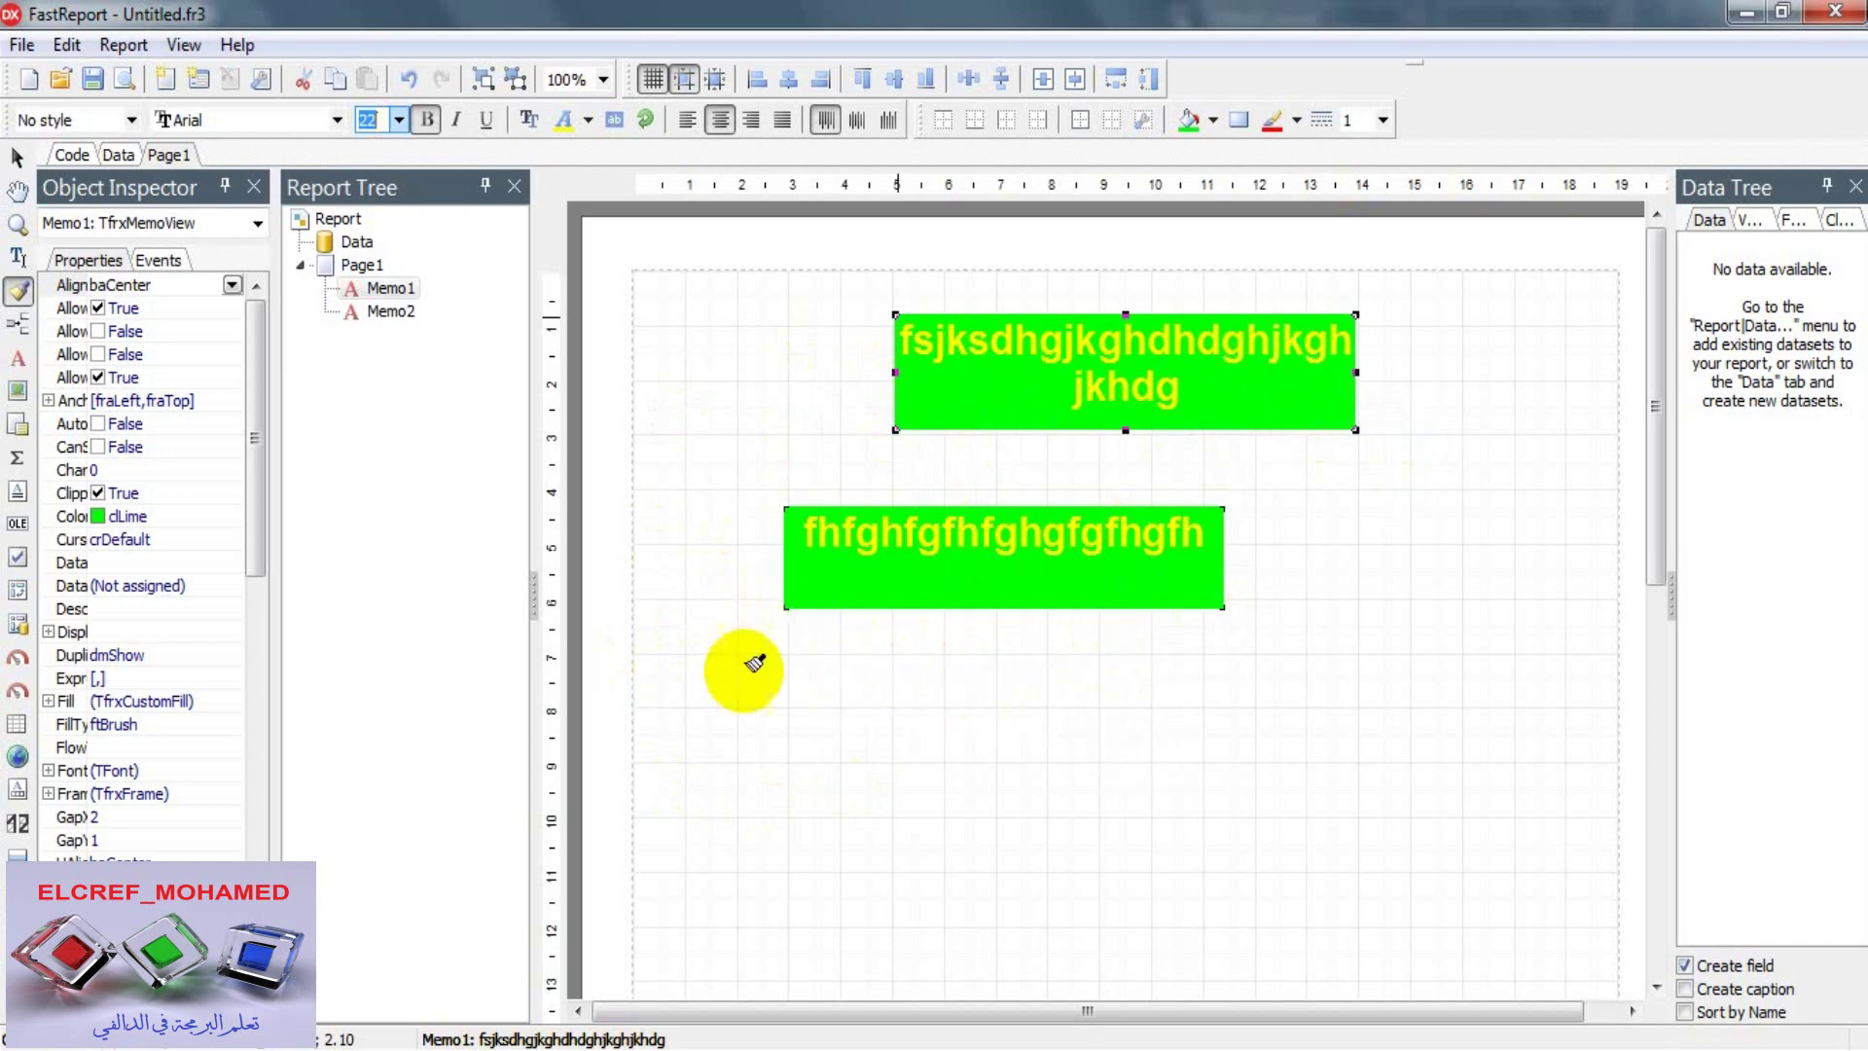
{"action": "left_click", "coordinate": [20, 326]}
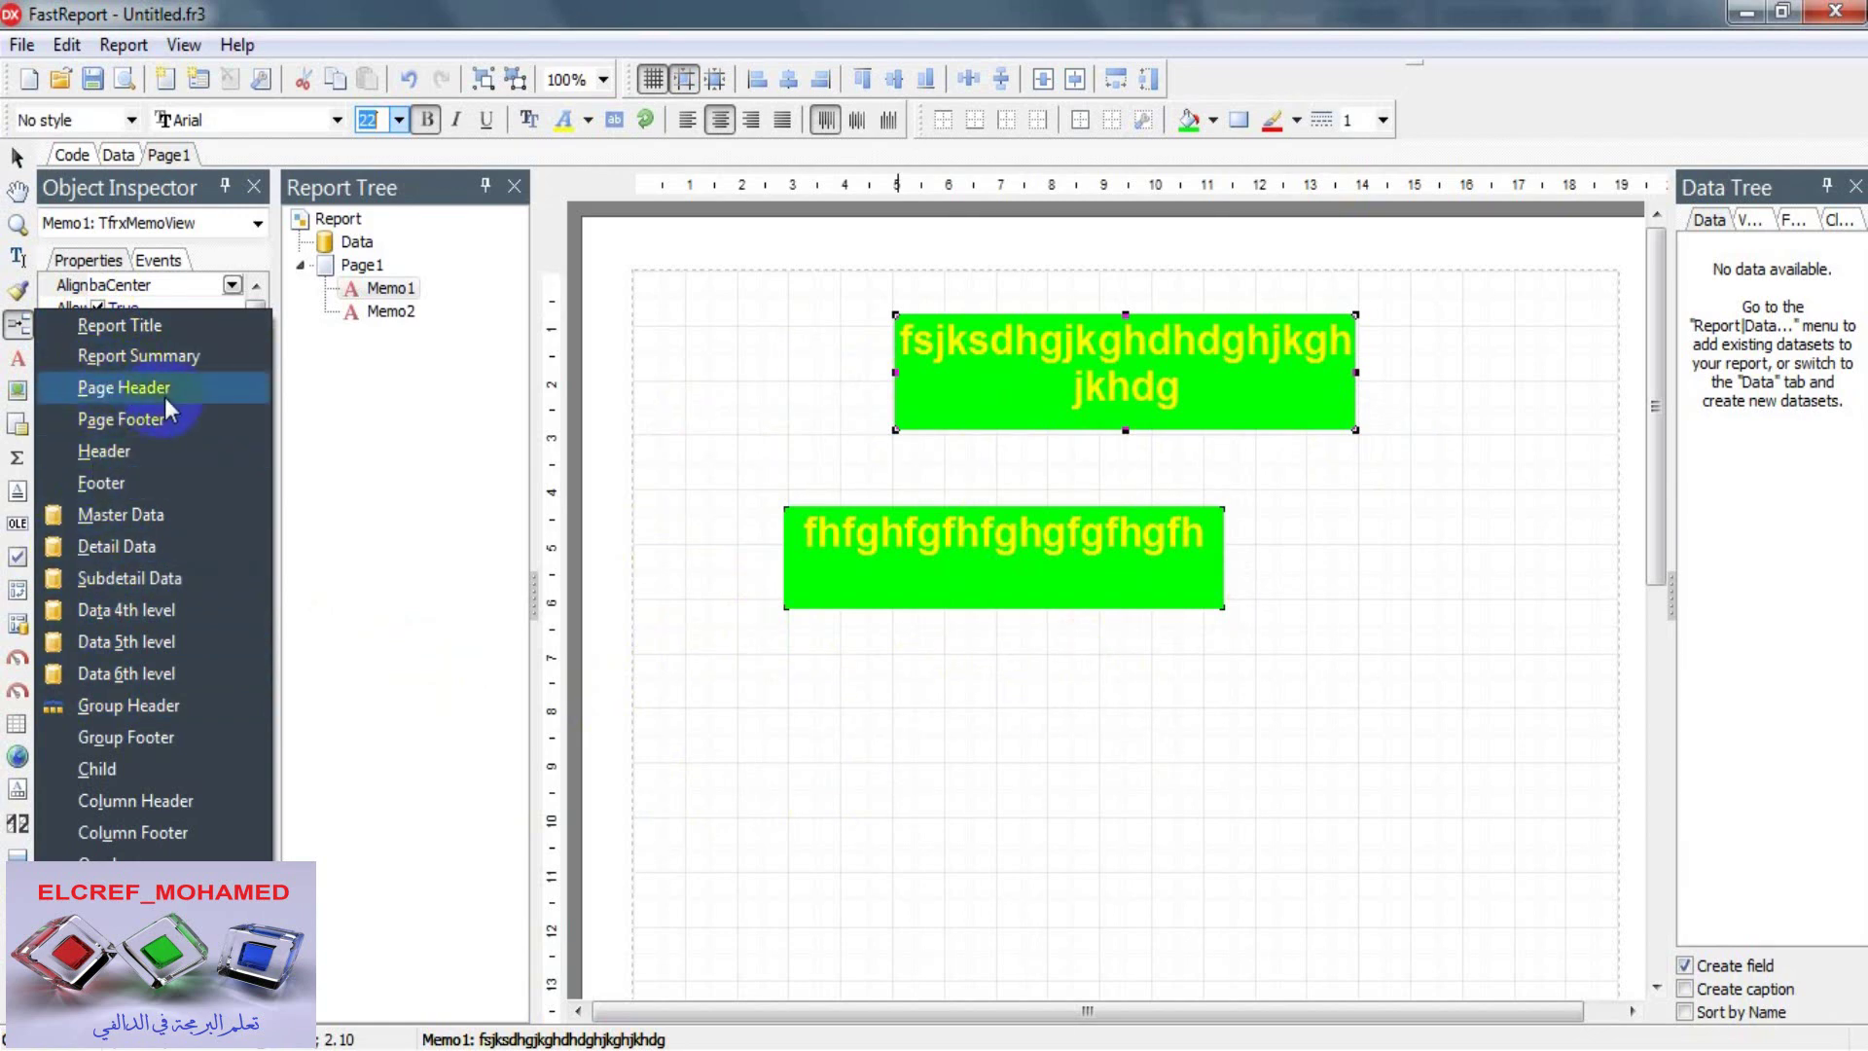
{"action": "left_click", "coordinate": [163, 325]}
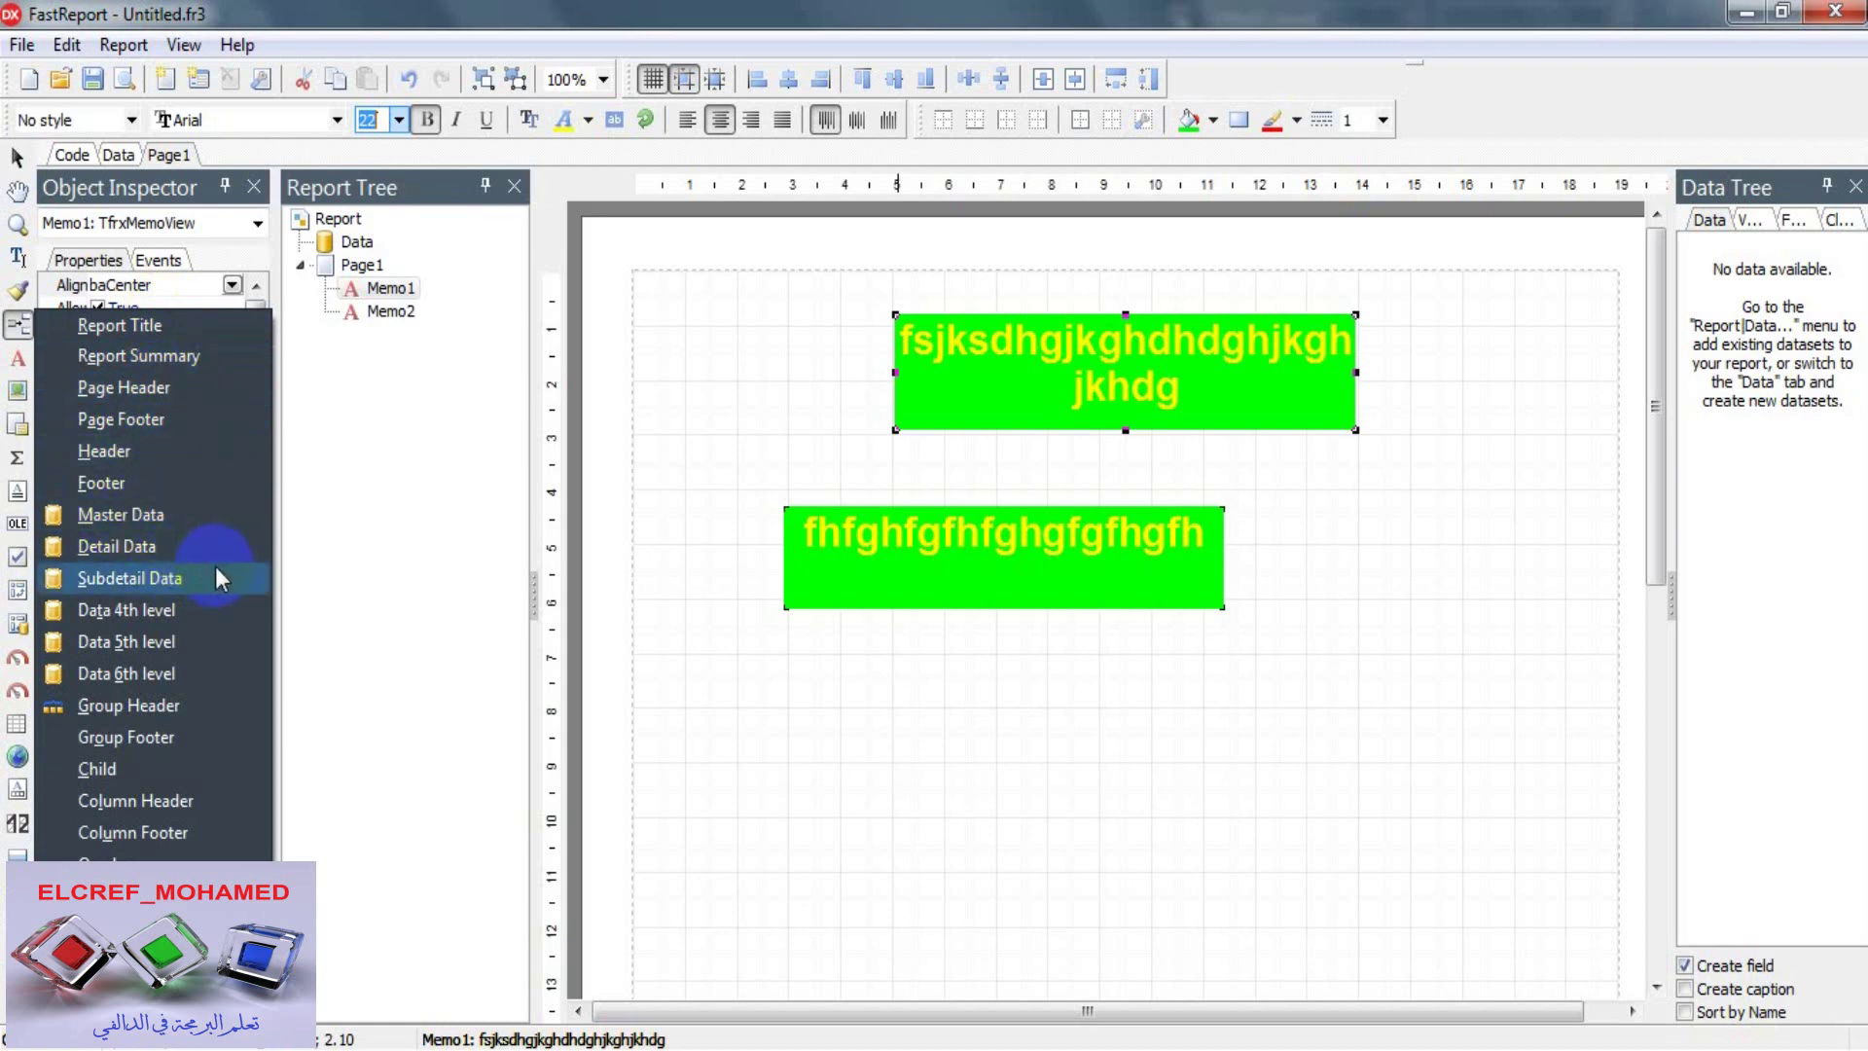
{"action": "left_click", "coordinate": [380, 524]}
{"action": "left_click", "coordinate": [1428, 557]}
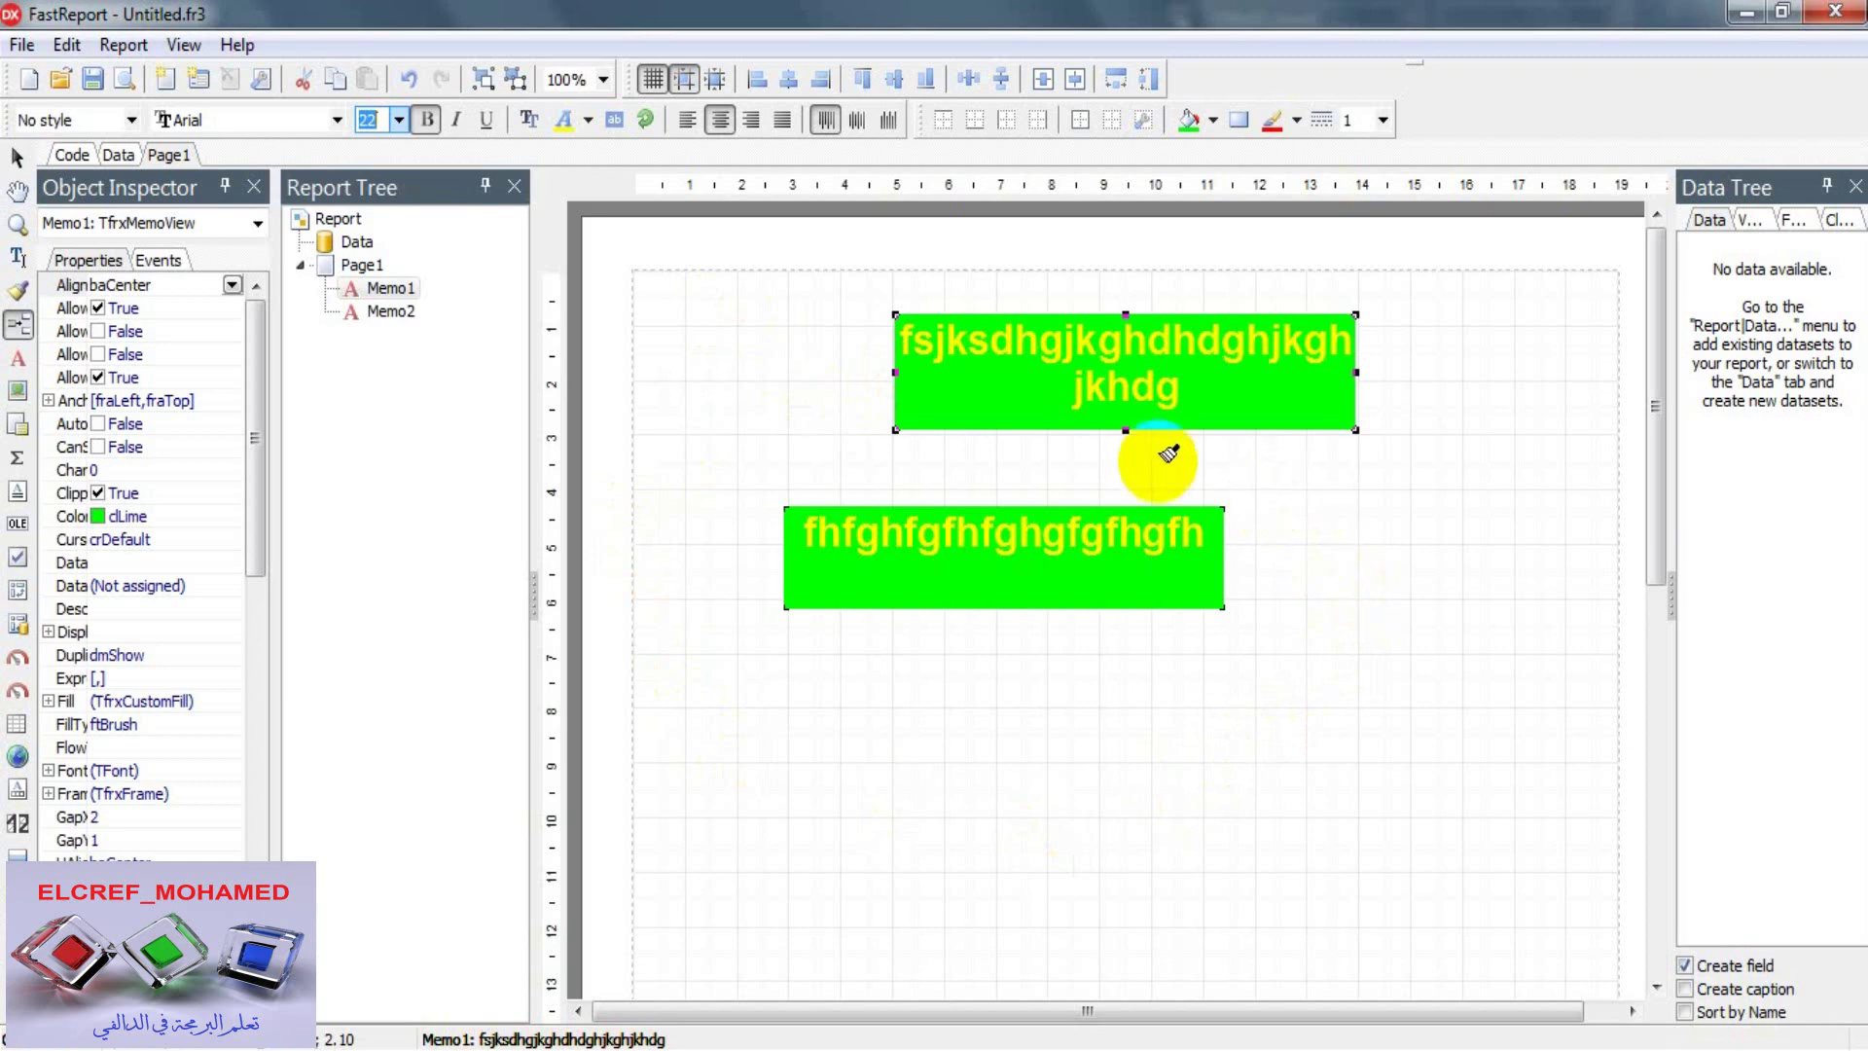
Close the report designer, return to the form in RAD Studio and filter the component palette by "frx"
{"action": "left_click", "coordinate": [1838, 12]}
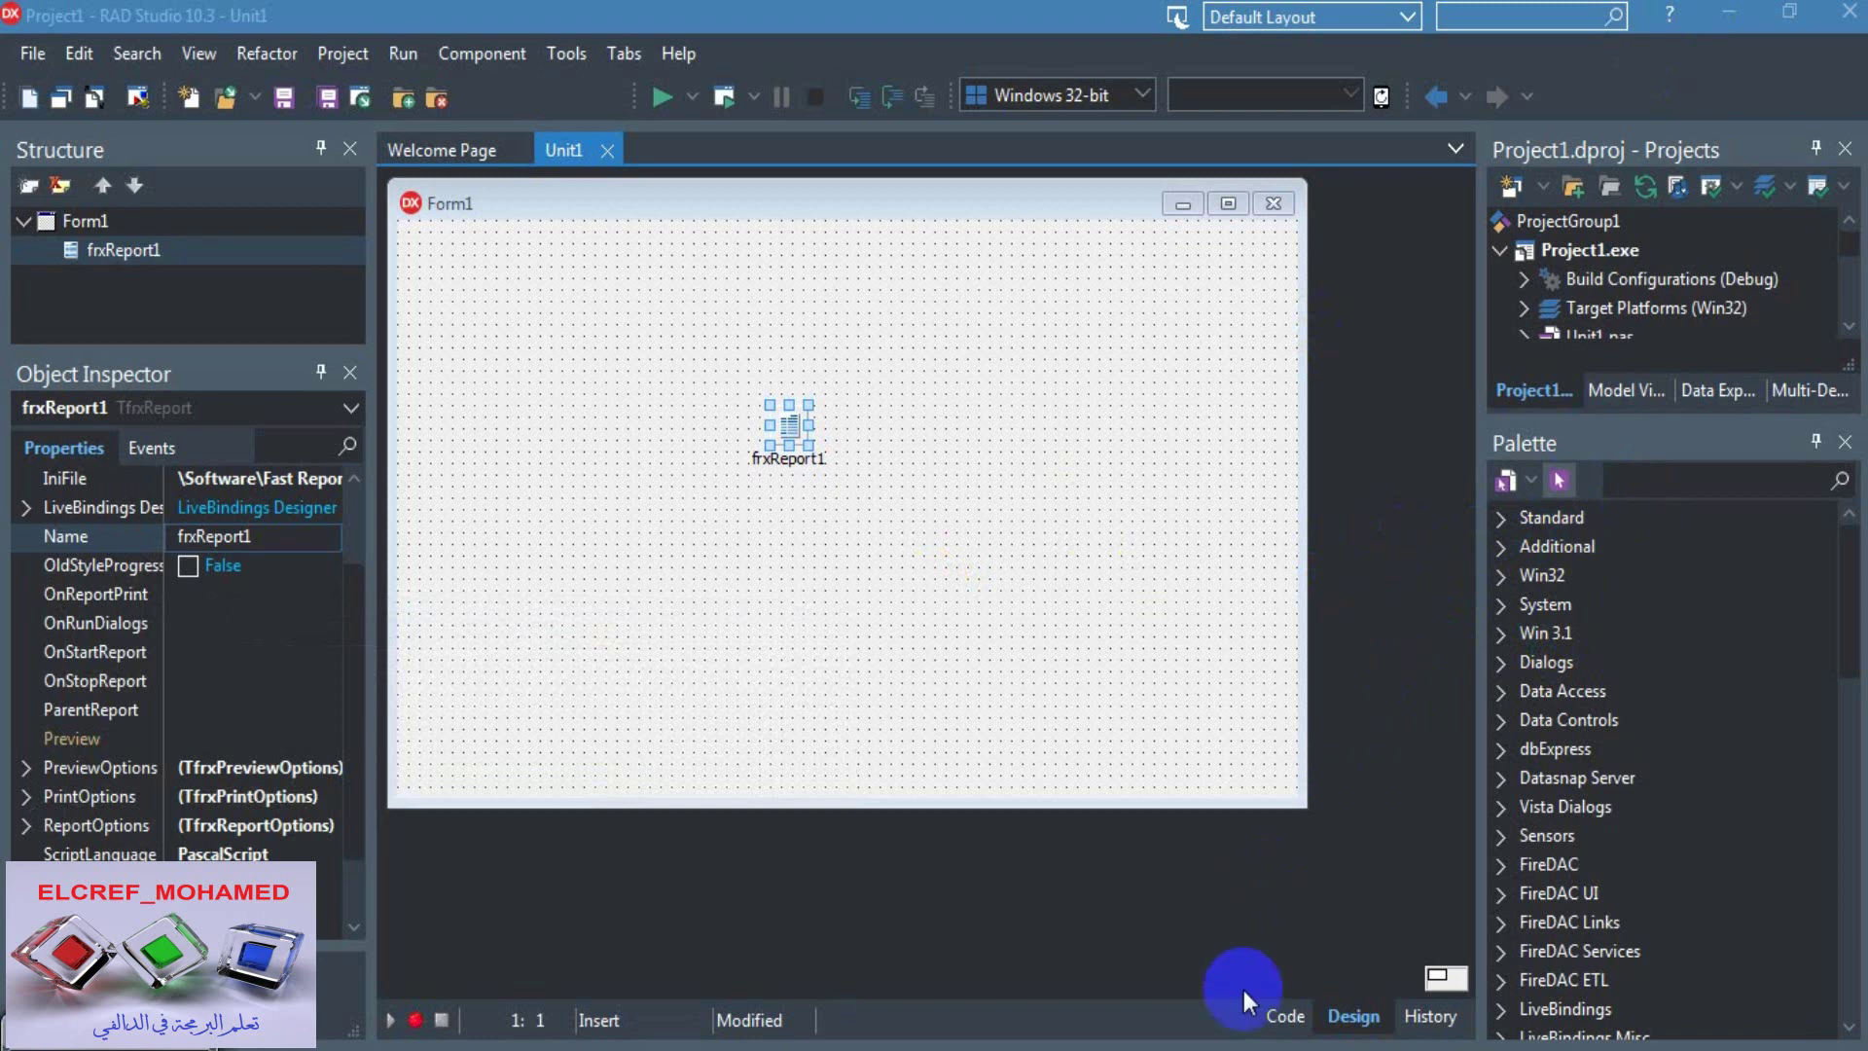
{"action": "left_click", "coordinate": [782, 465]}
{"action": "left_click", "coordinate": [1625, 480]}
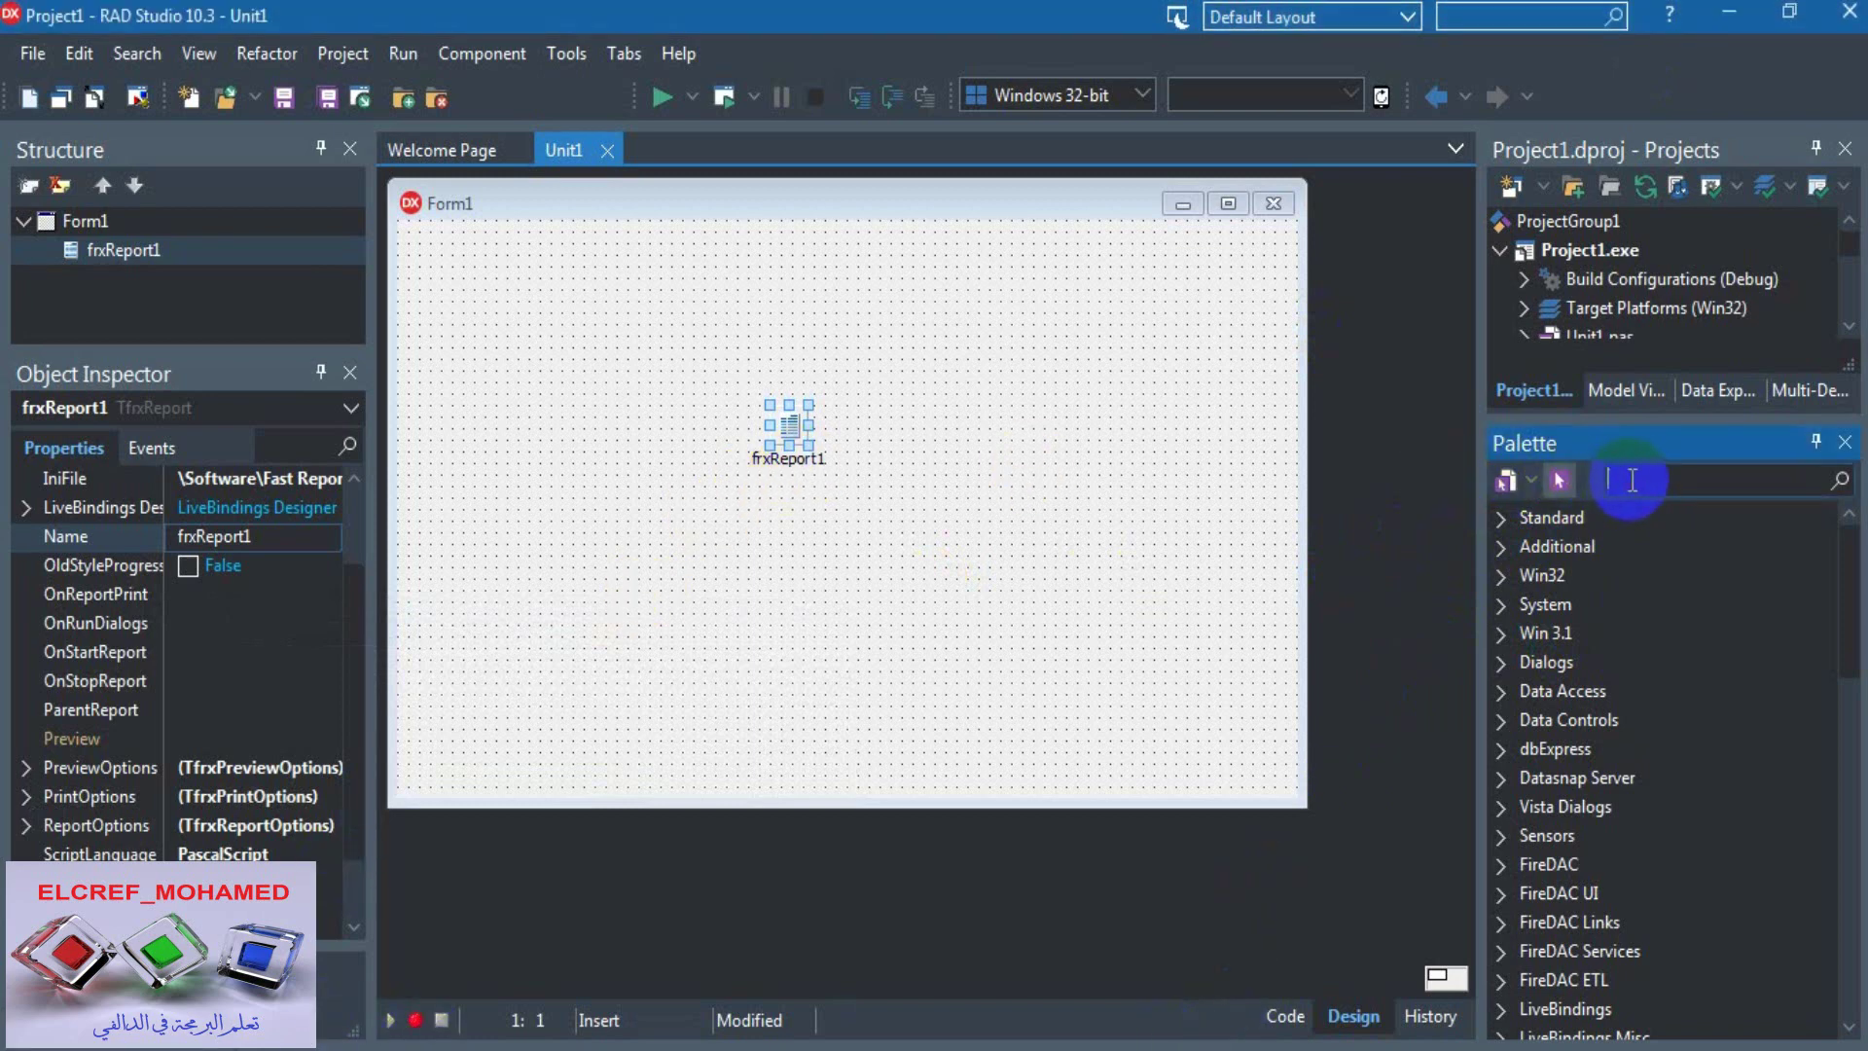
{"action": "type", "text": "frx"}
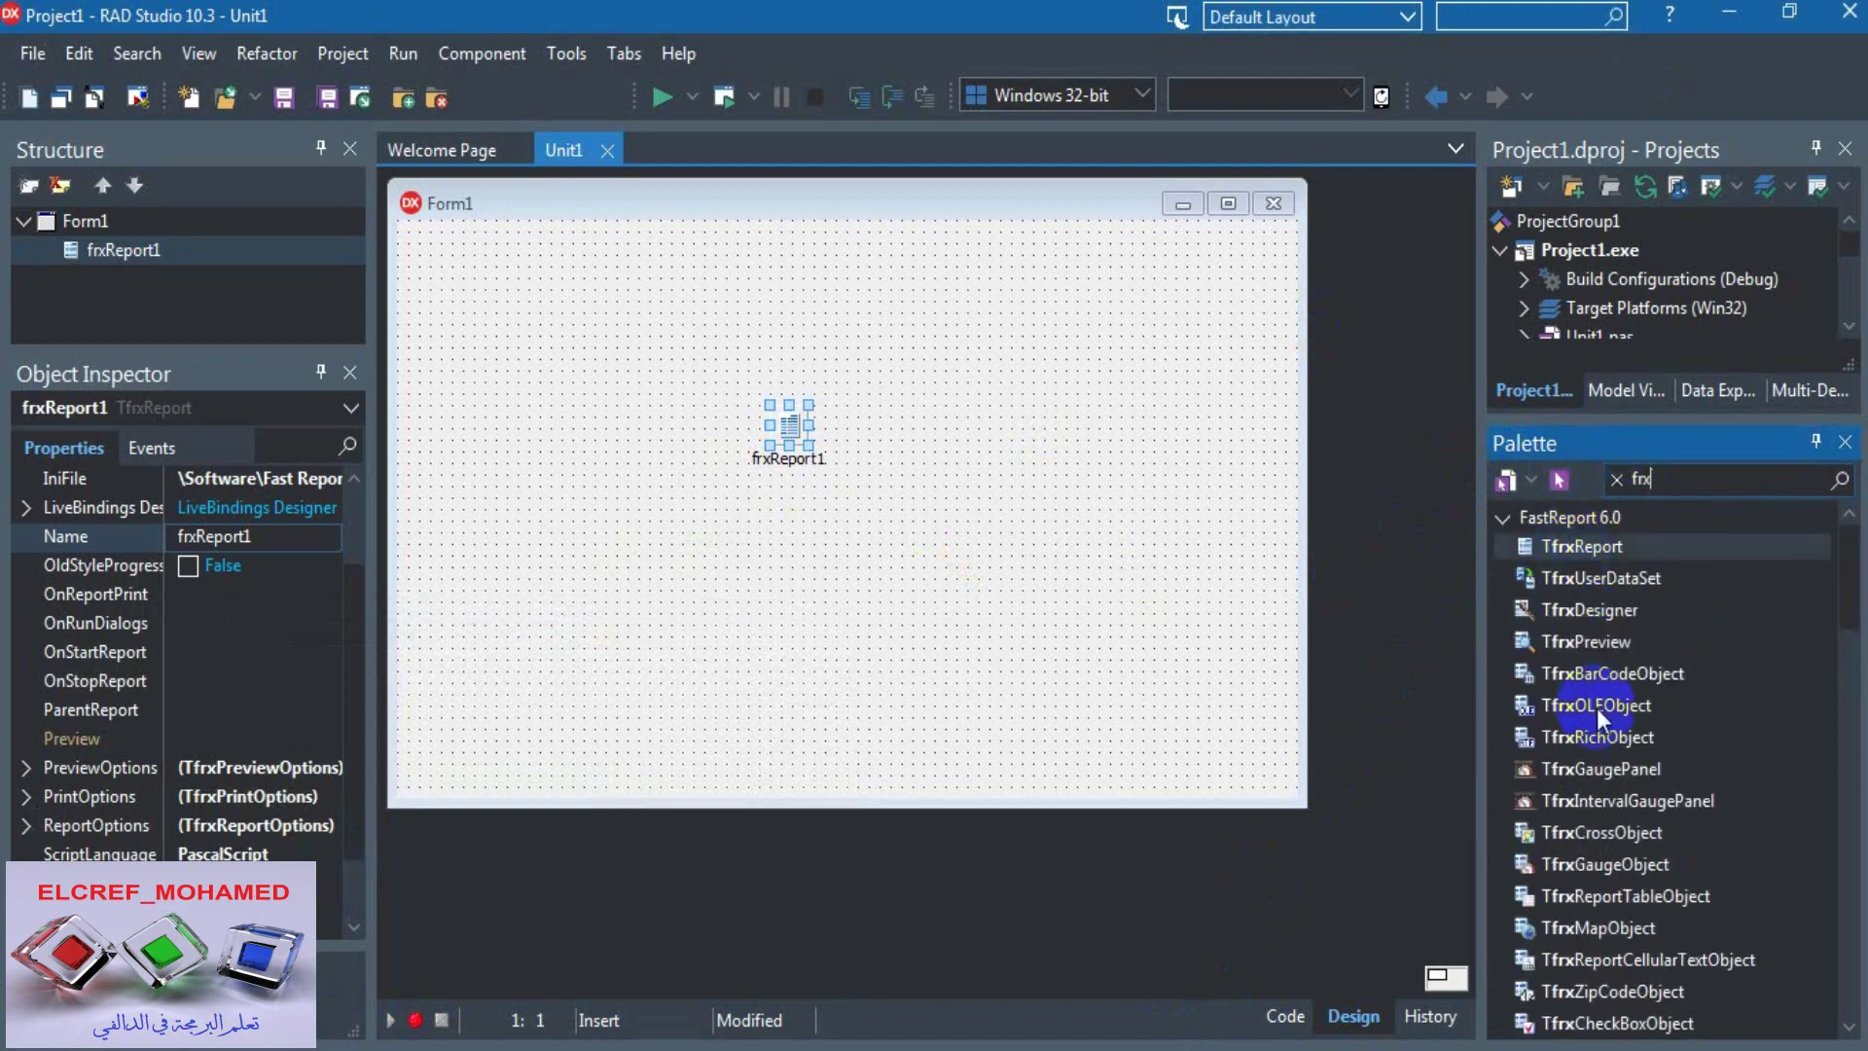
Examine the FastReport component categories in the palette, collapsing each group and reopening FastReport 6.0
{"action": "left_click", "coordinate": [1504, 518]}
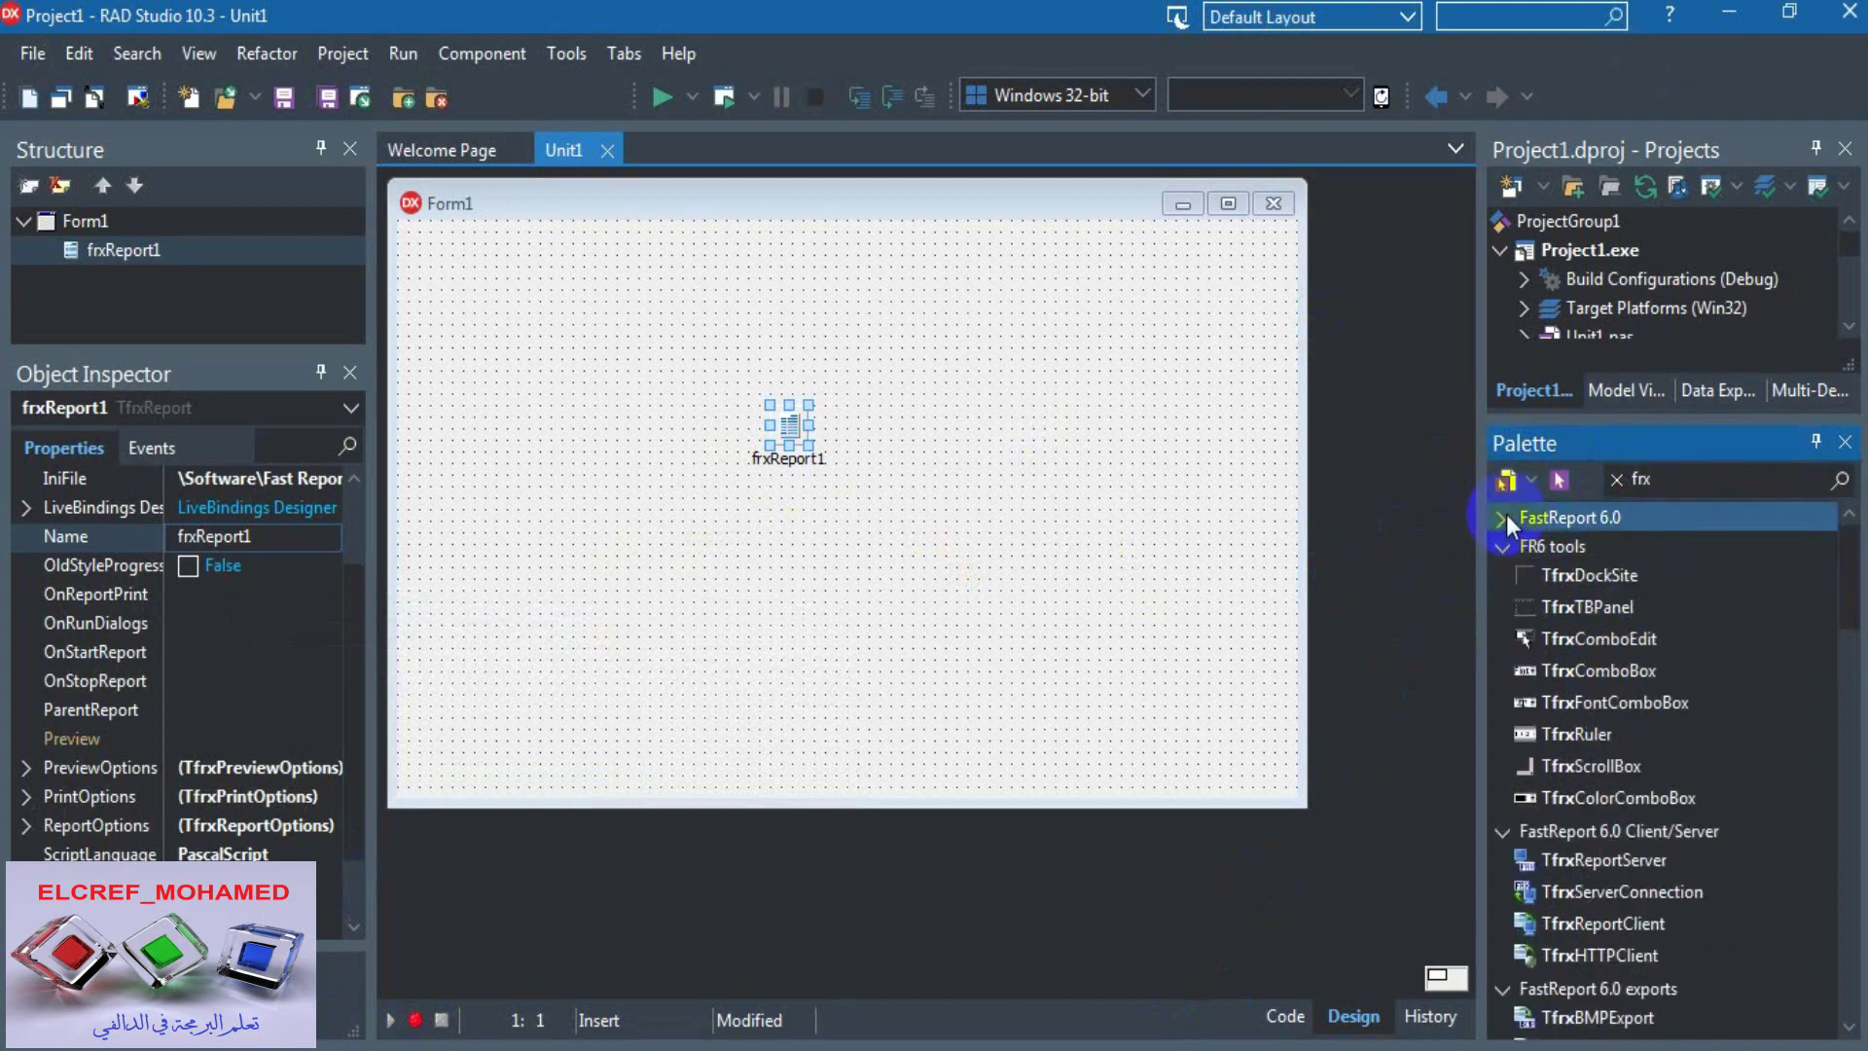
{"action": "left_click", "coordinate": [1506, 515]}
{"action": "left_click", "coordinate": [1506, 516]}
{"action": "left_click", "coordinate": [1504, 549]}
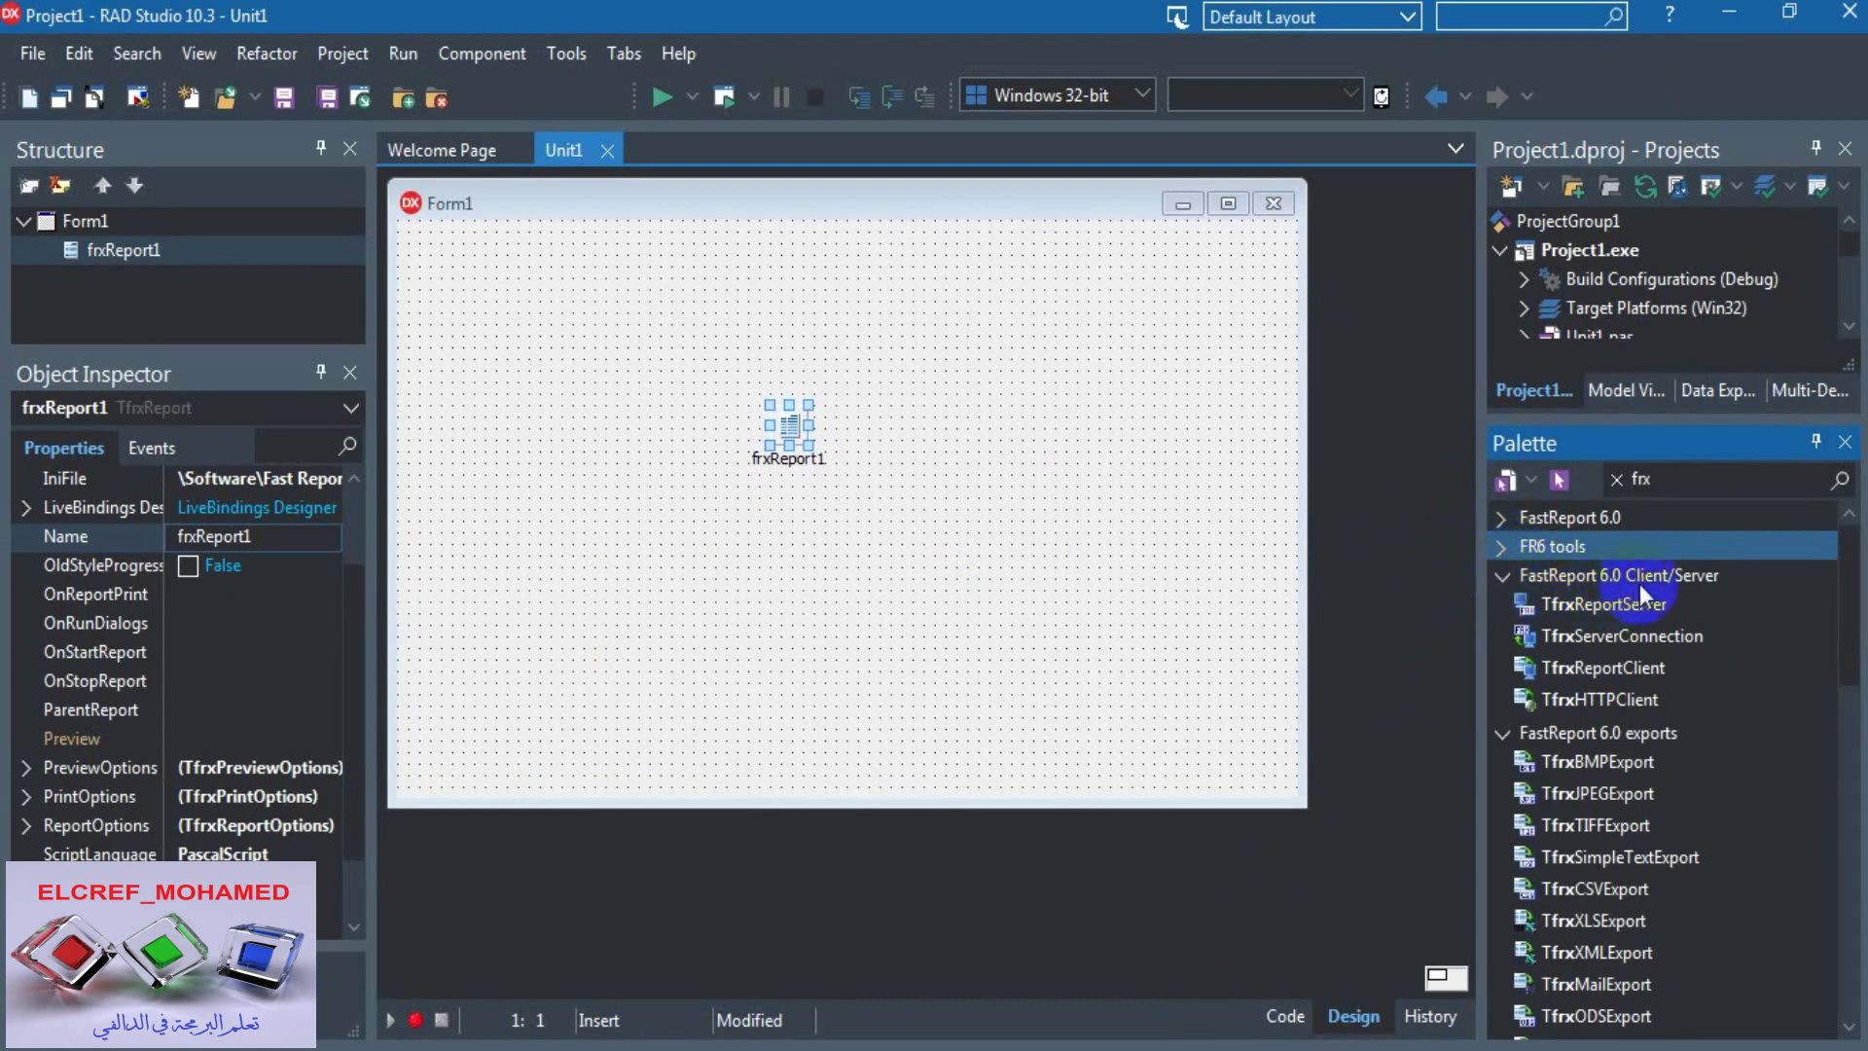
{"action": "left_click", "coordinate": [1505, 575]}
{"action": "left_click", "coordinate": [1504, 575]}
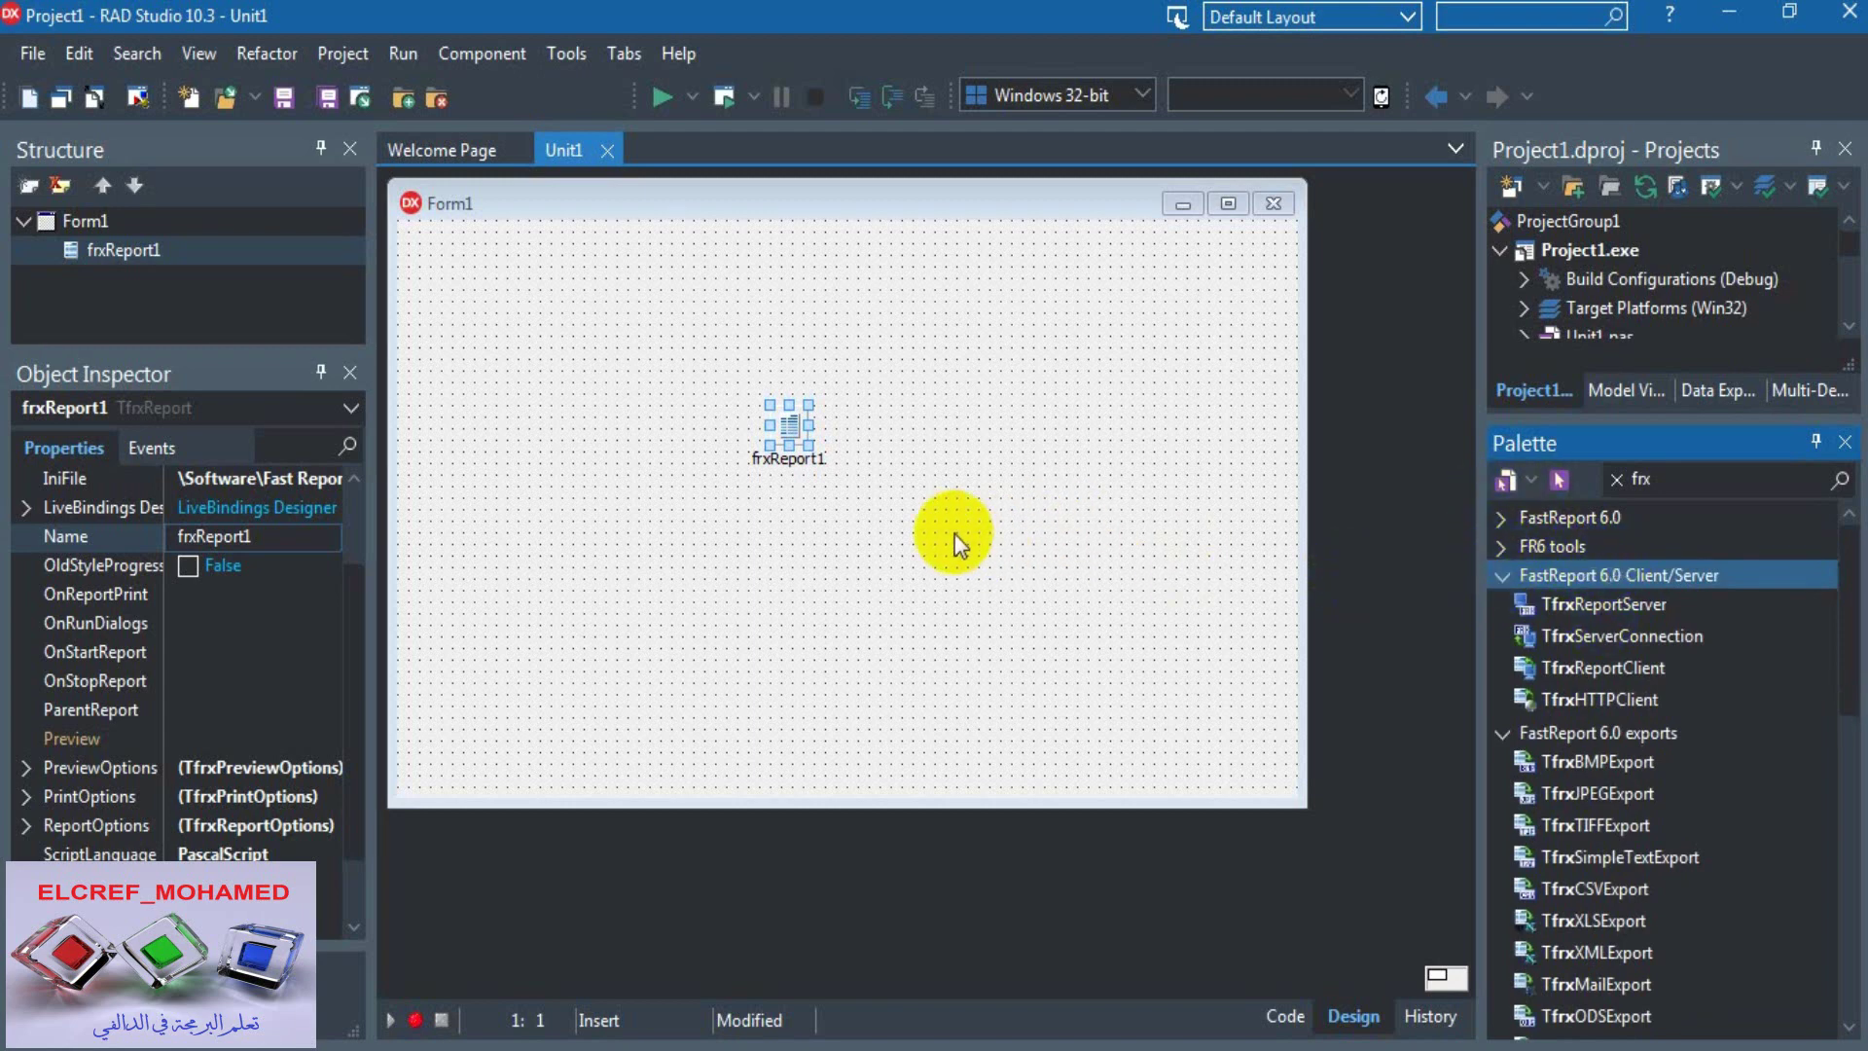
{"action": "left_click", "coordinate": [1502, 577]}
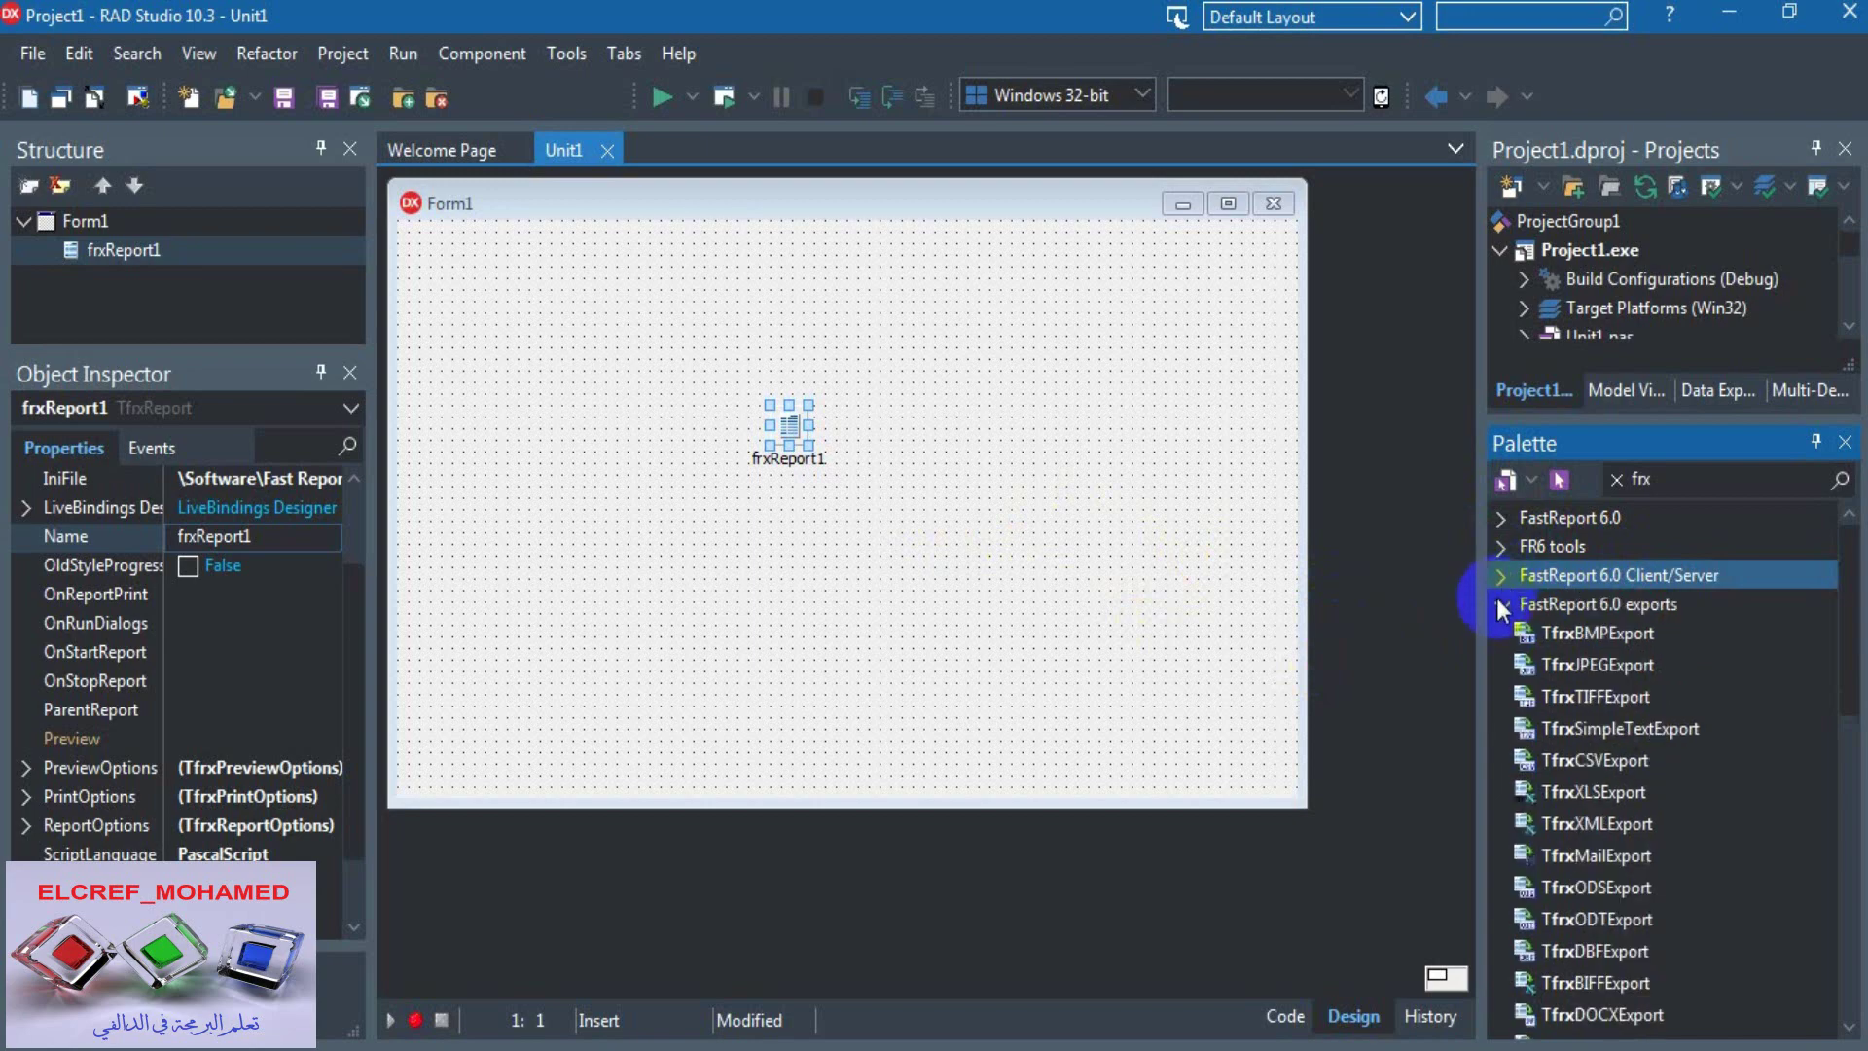
{"action": "left_click", "coordinate": [1499, 605]}
{"action": "left_click", "coordinate": [1500, 635]}
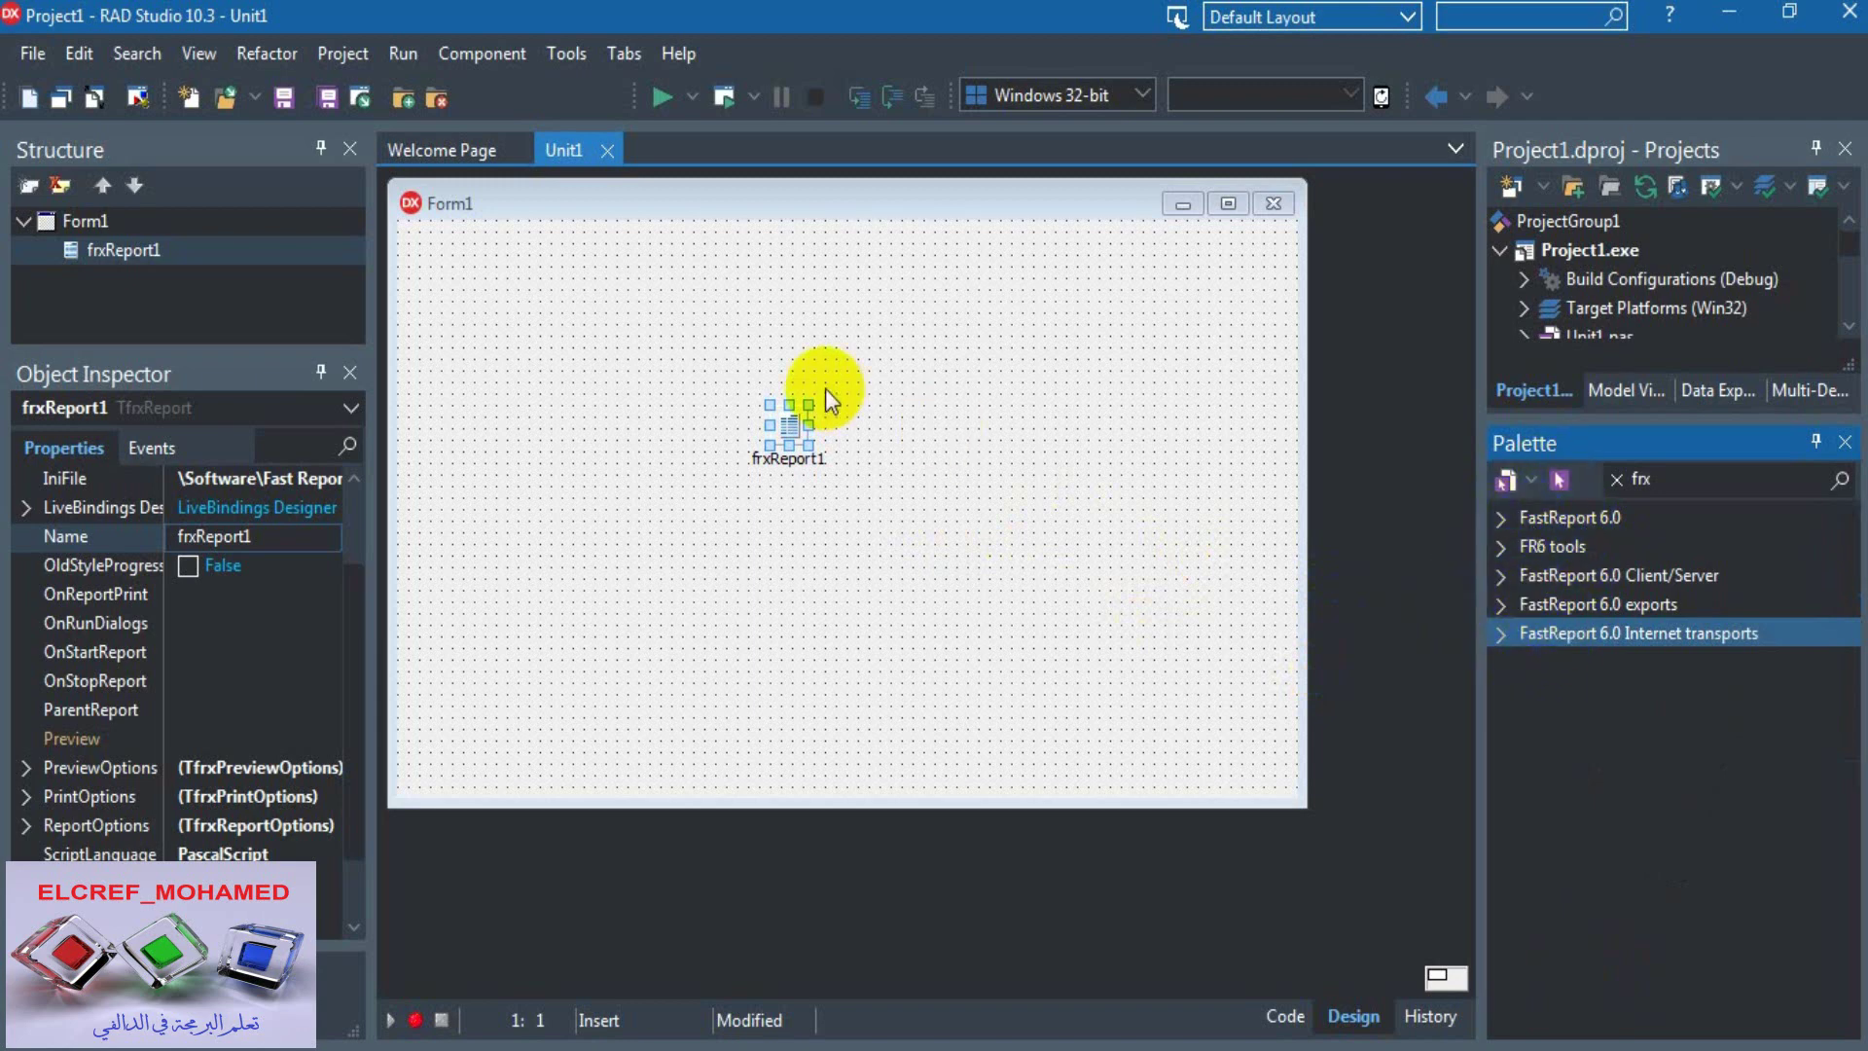
{"action": "left_click", "coordinate": [1502, 518]}
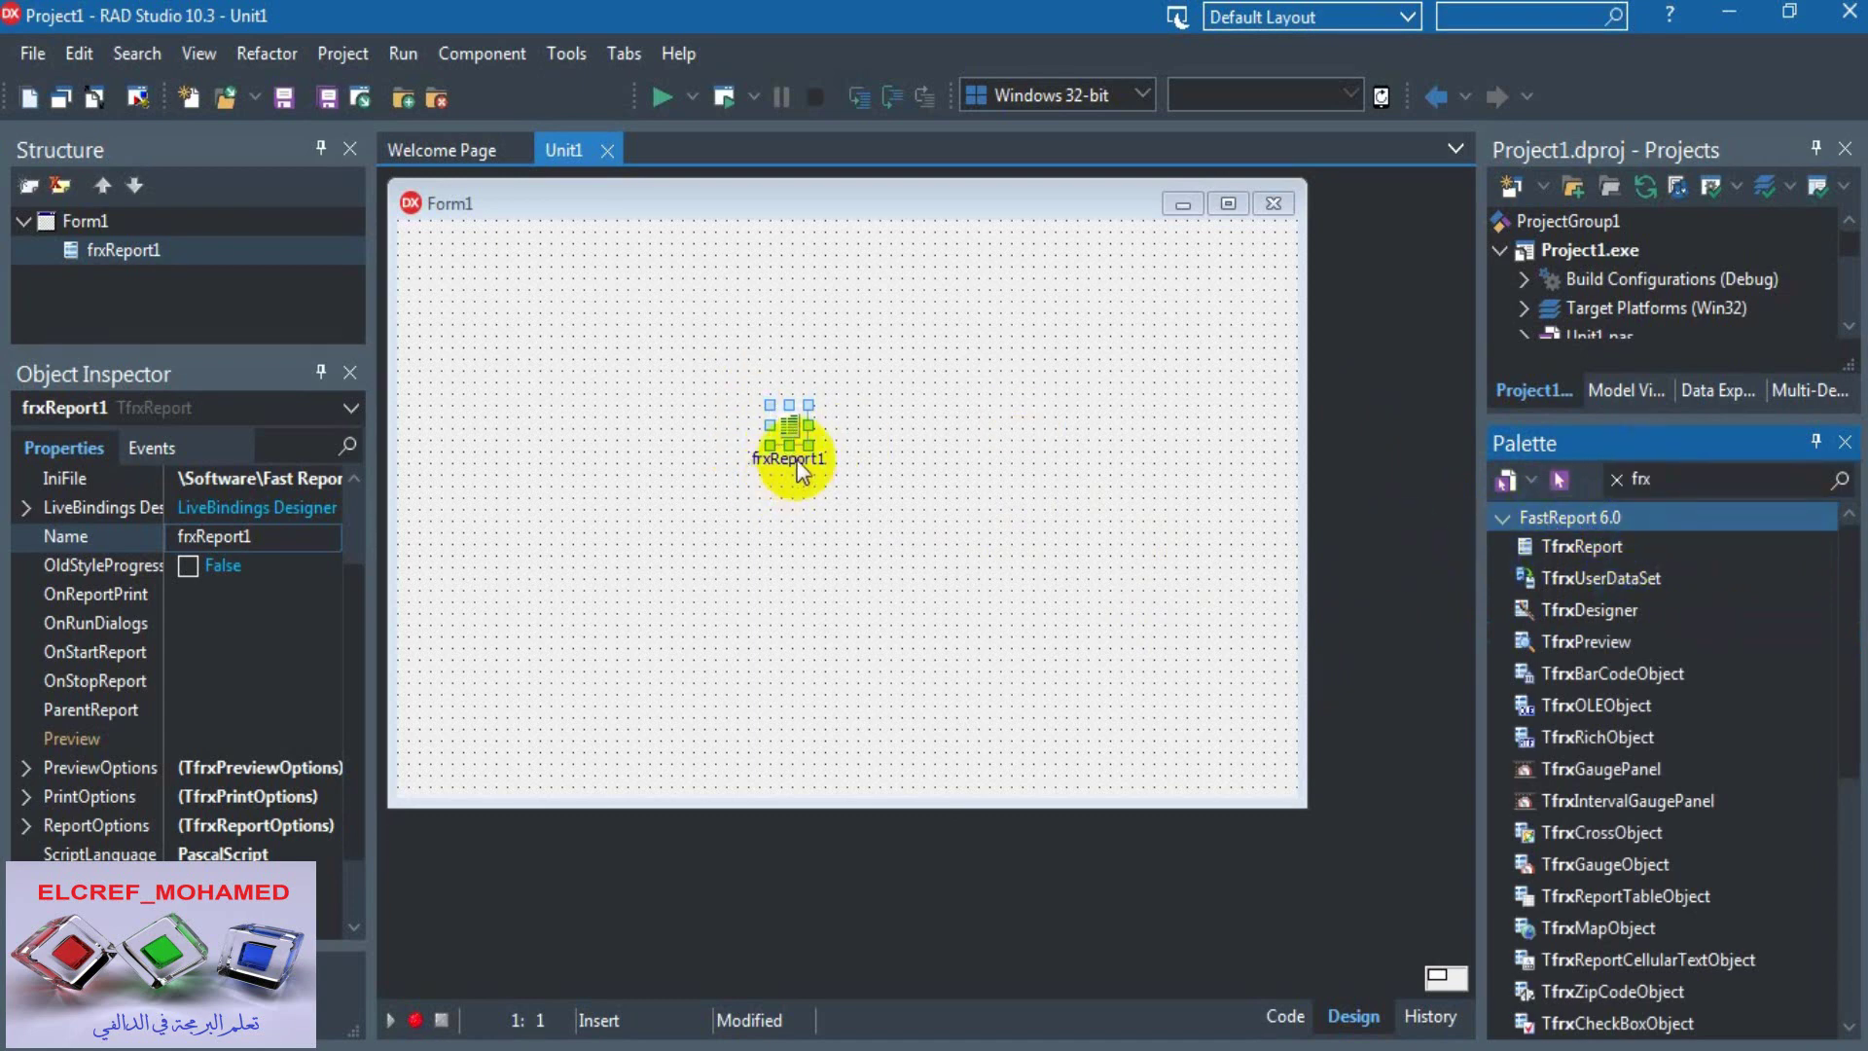
Narrow the palette filter to "frxd" and place a TfrxDBDataset component on the form near frxReport1
{"action": "left_click", "coordinate": [1663, 481]}
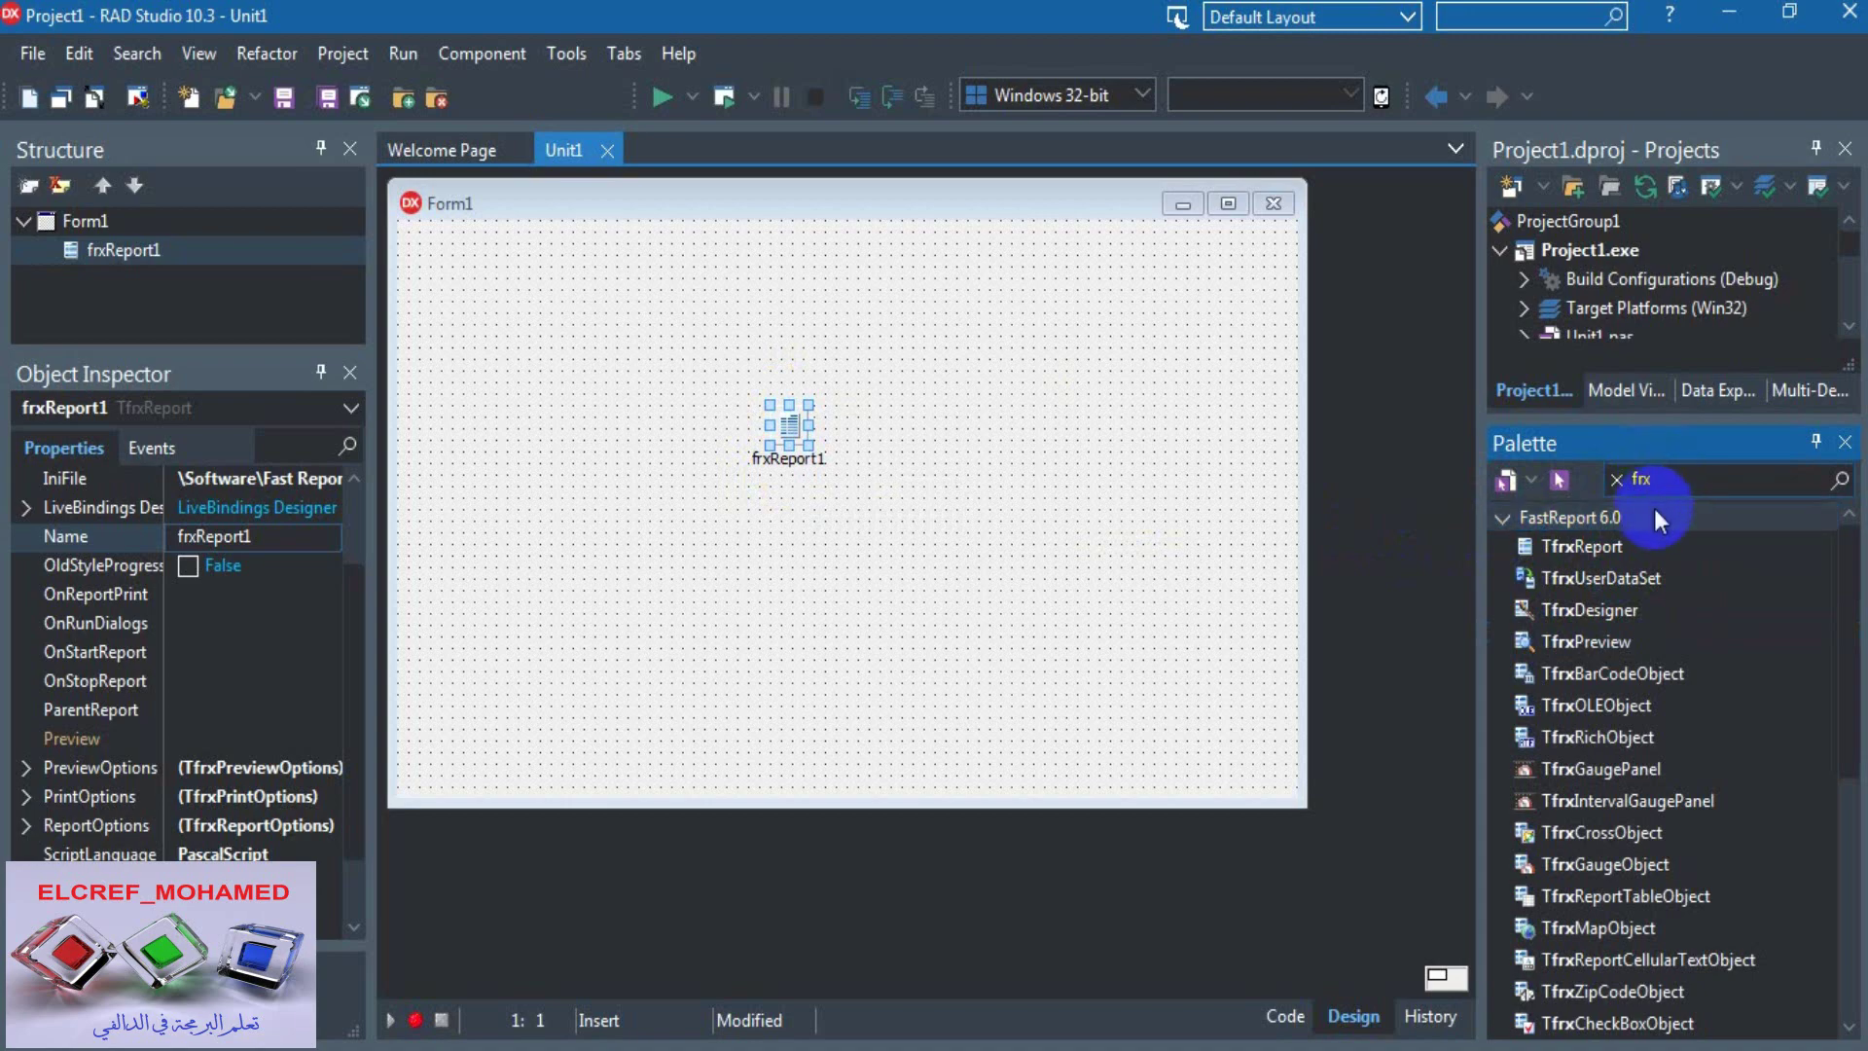
{"action": "type", "text": "dq"}
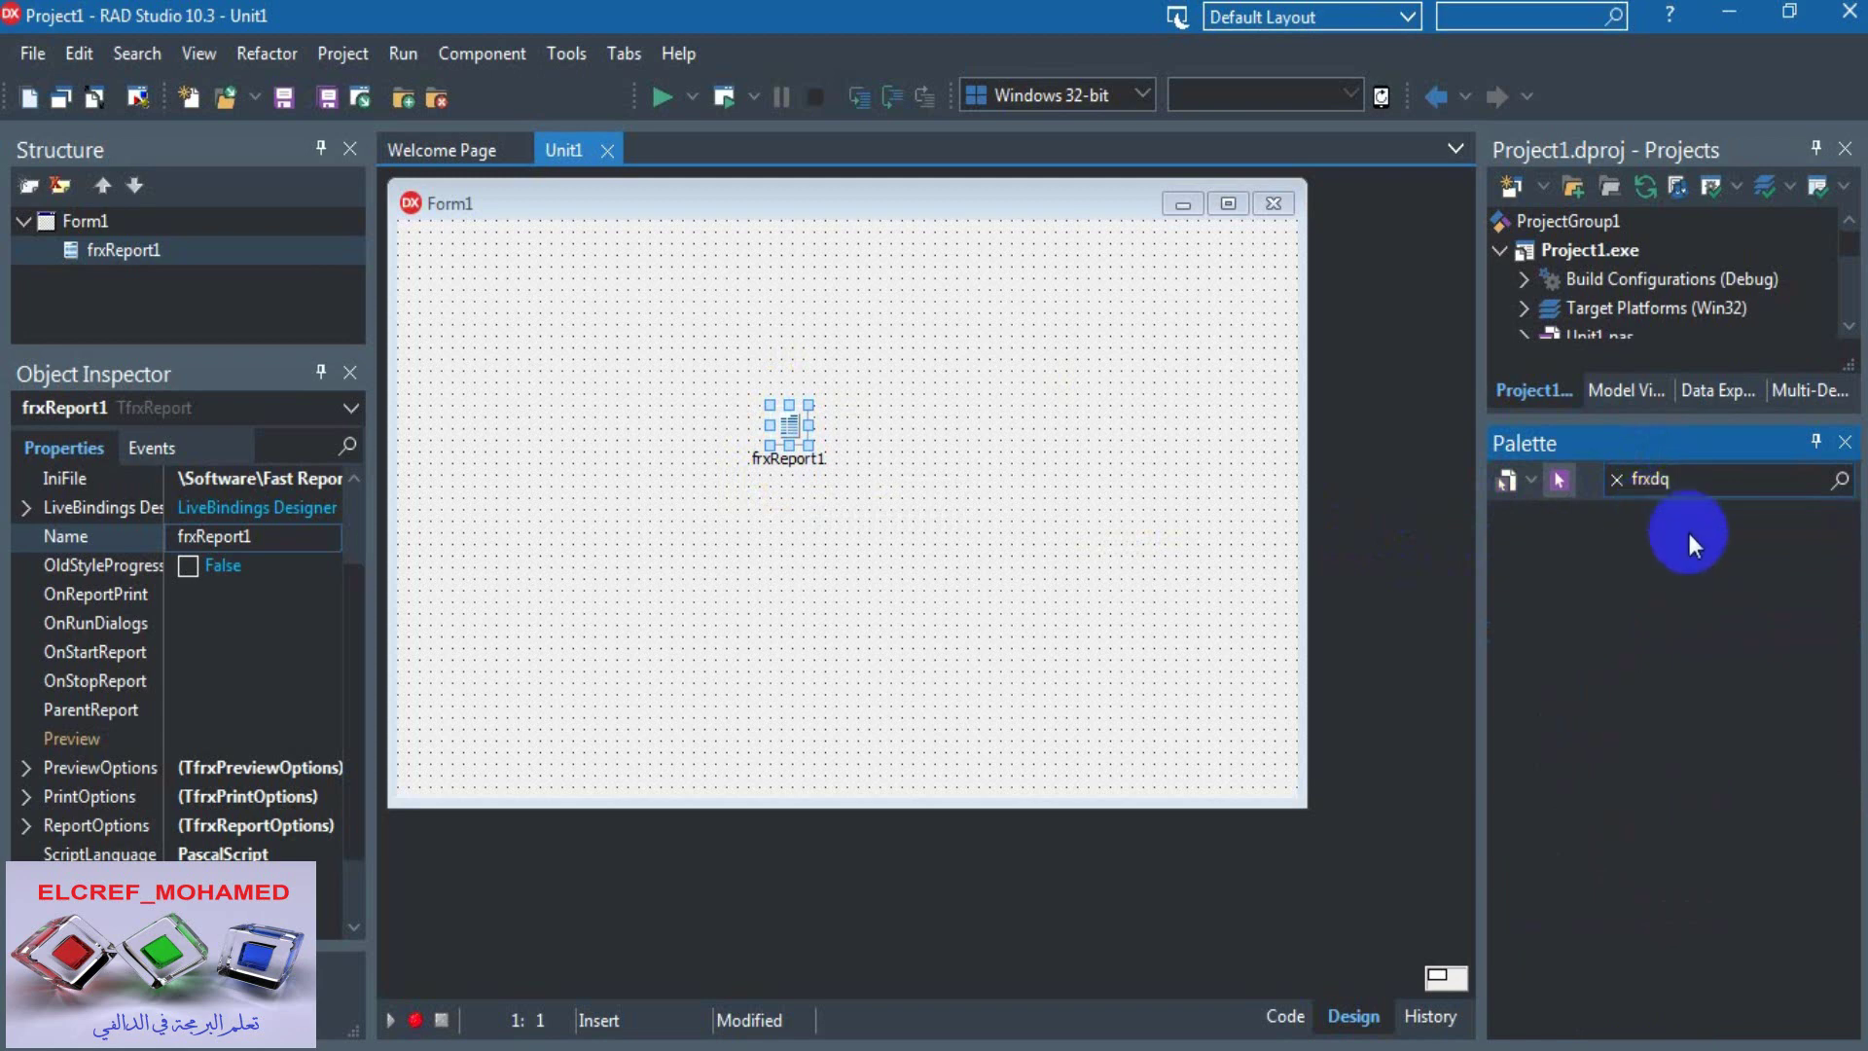
{"action": "key", "text": "BackSpace"}
{"action": "type", "text": "a"}
{"action": "key", "text": "BackSpace"}
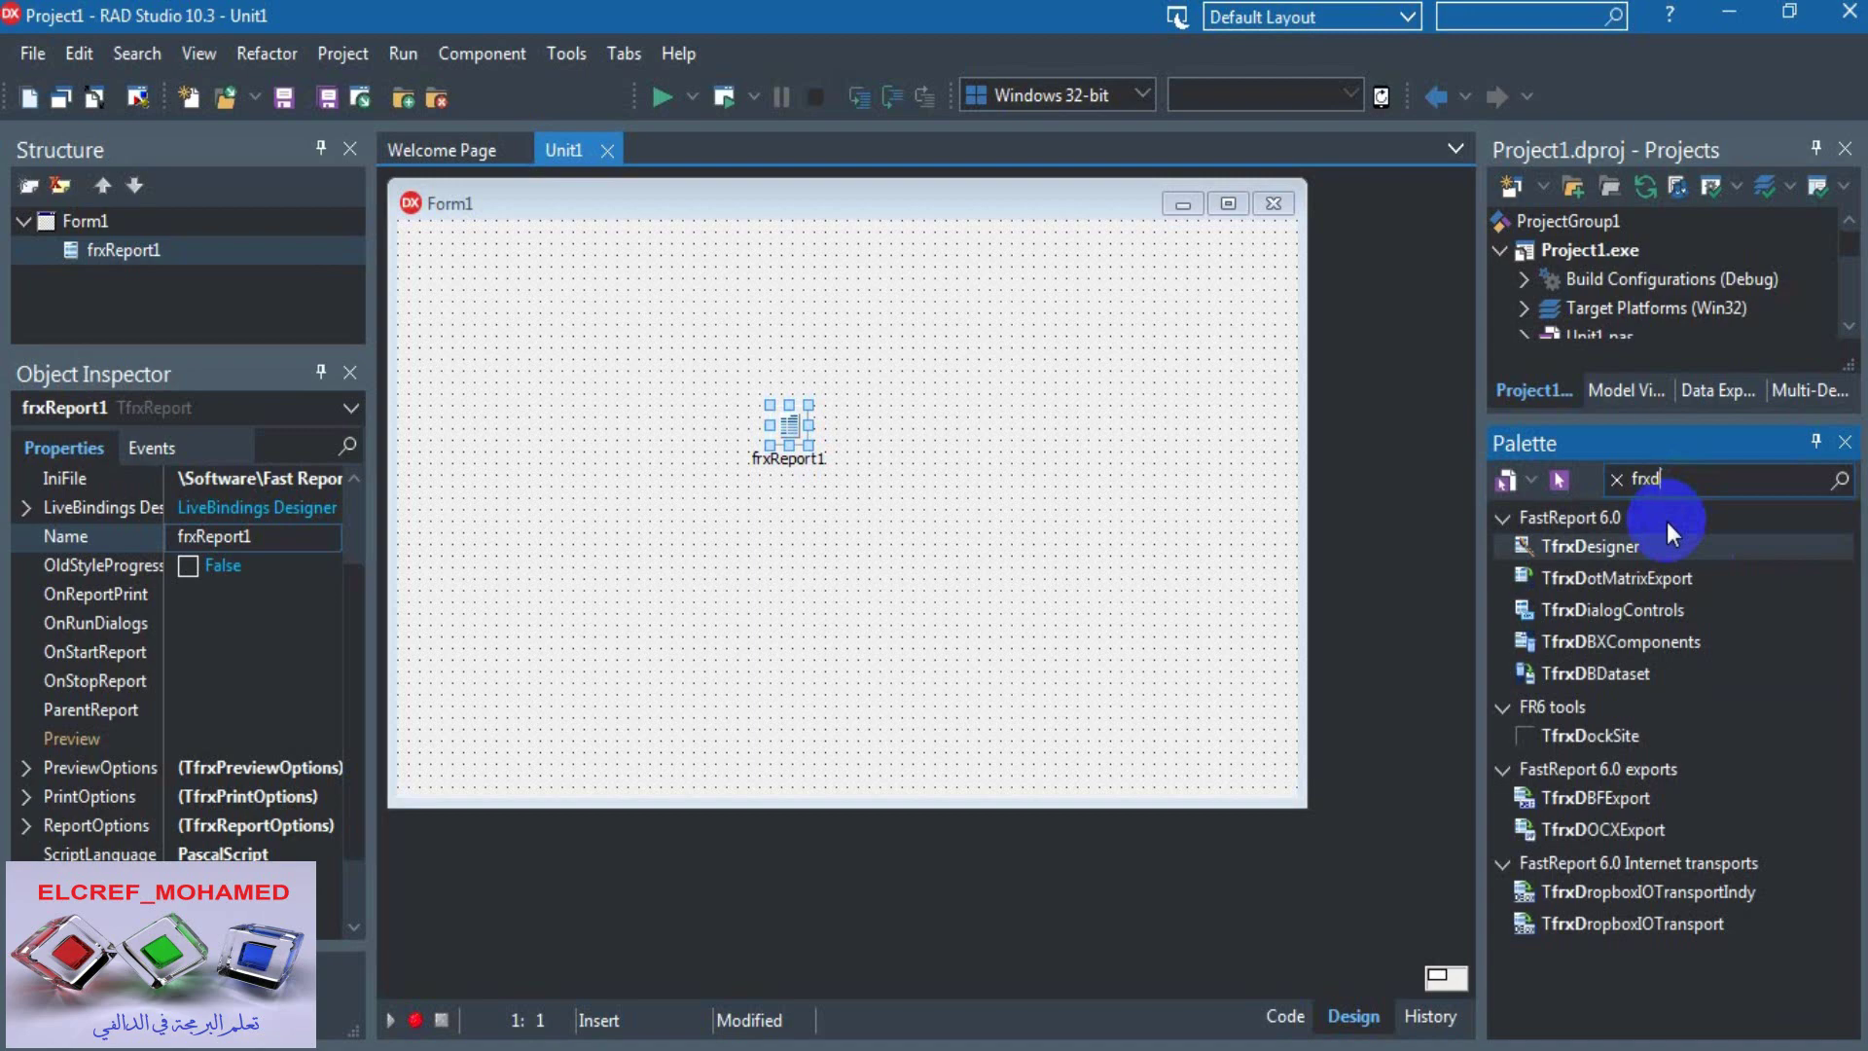
{"action": "left_click", "coordinate": [1627, 669]}
{"action": "left_click", "coordinate": [931, 506]}
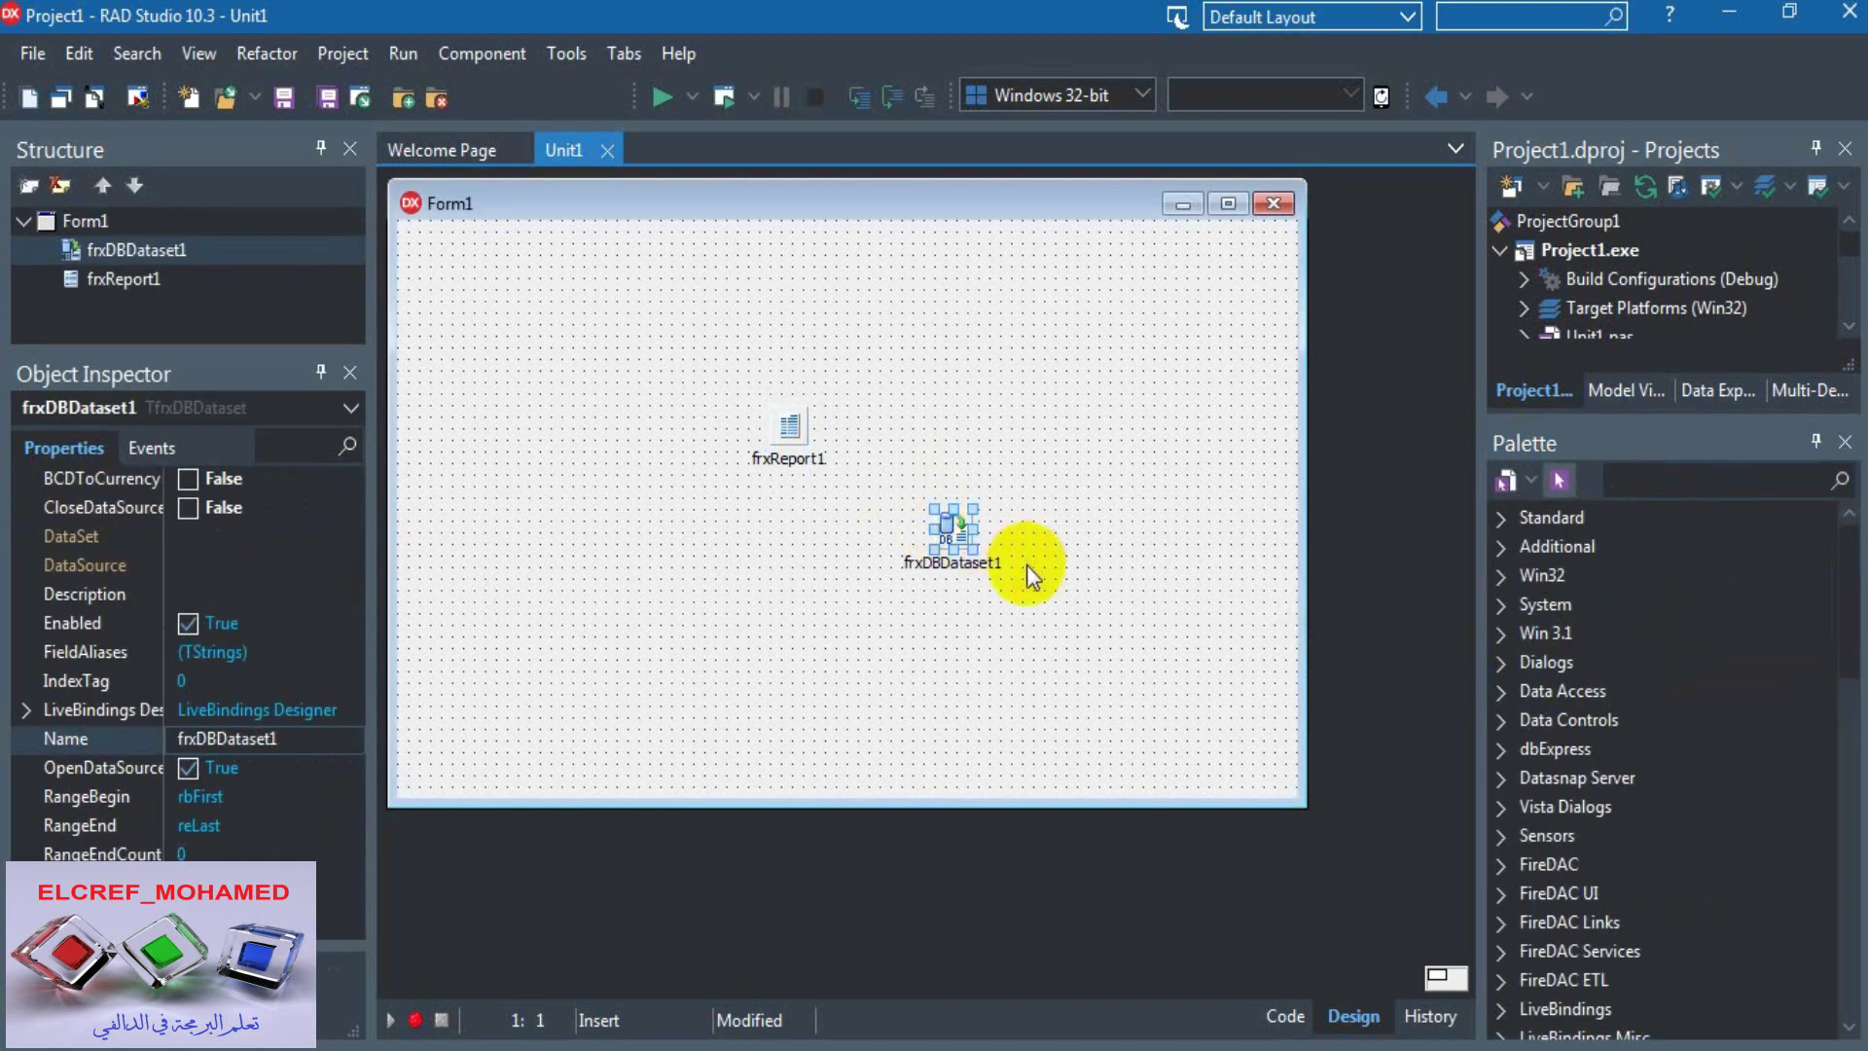